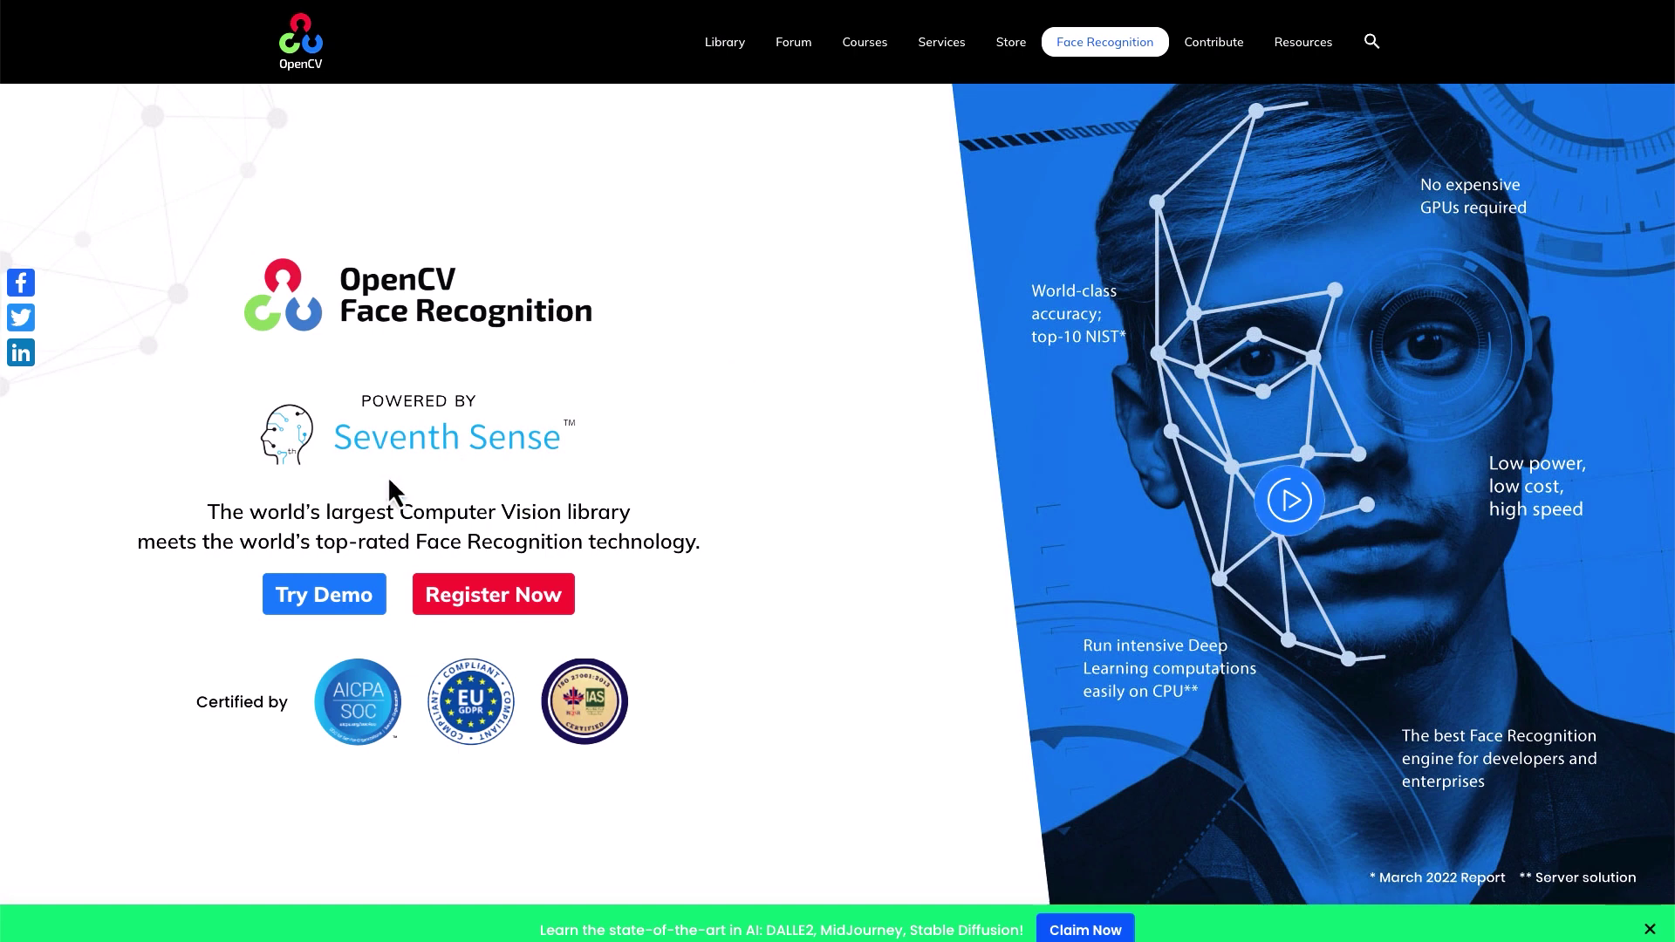
Step: Open the Face Comparison demo and upload d11 from the DoppelGanger folder as the first image
{"action": "left_click", "coordinate": [357, 600]}
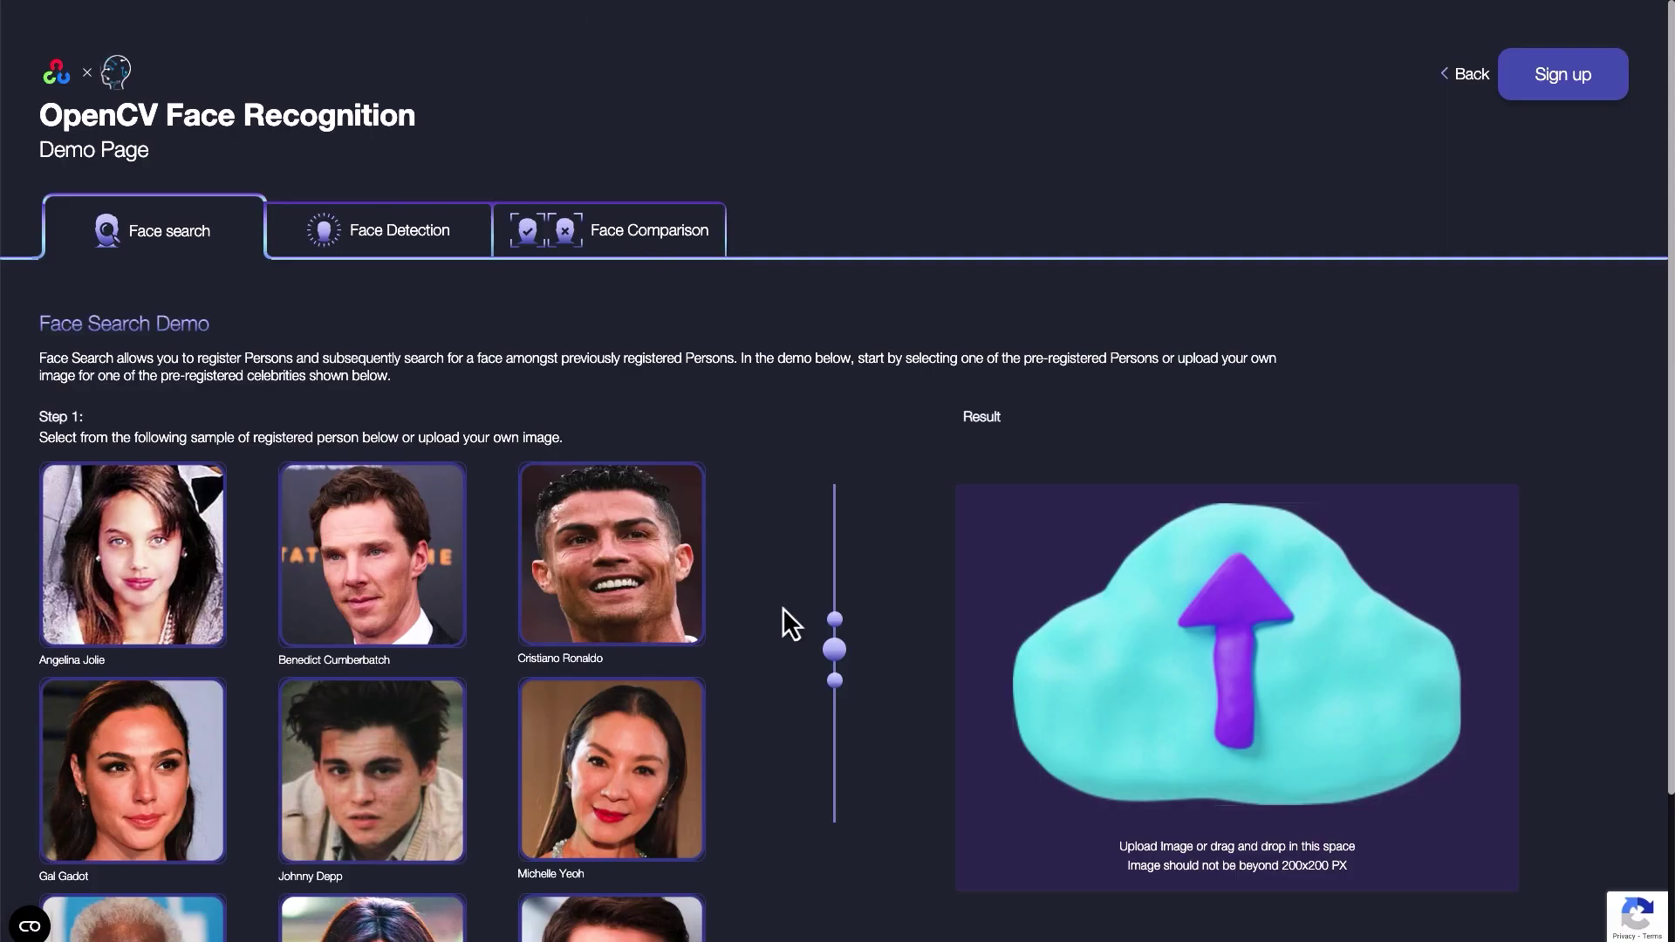
{"action": "left_click", "coordinate": [653, 233]}
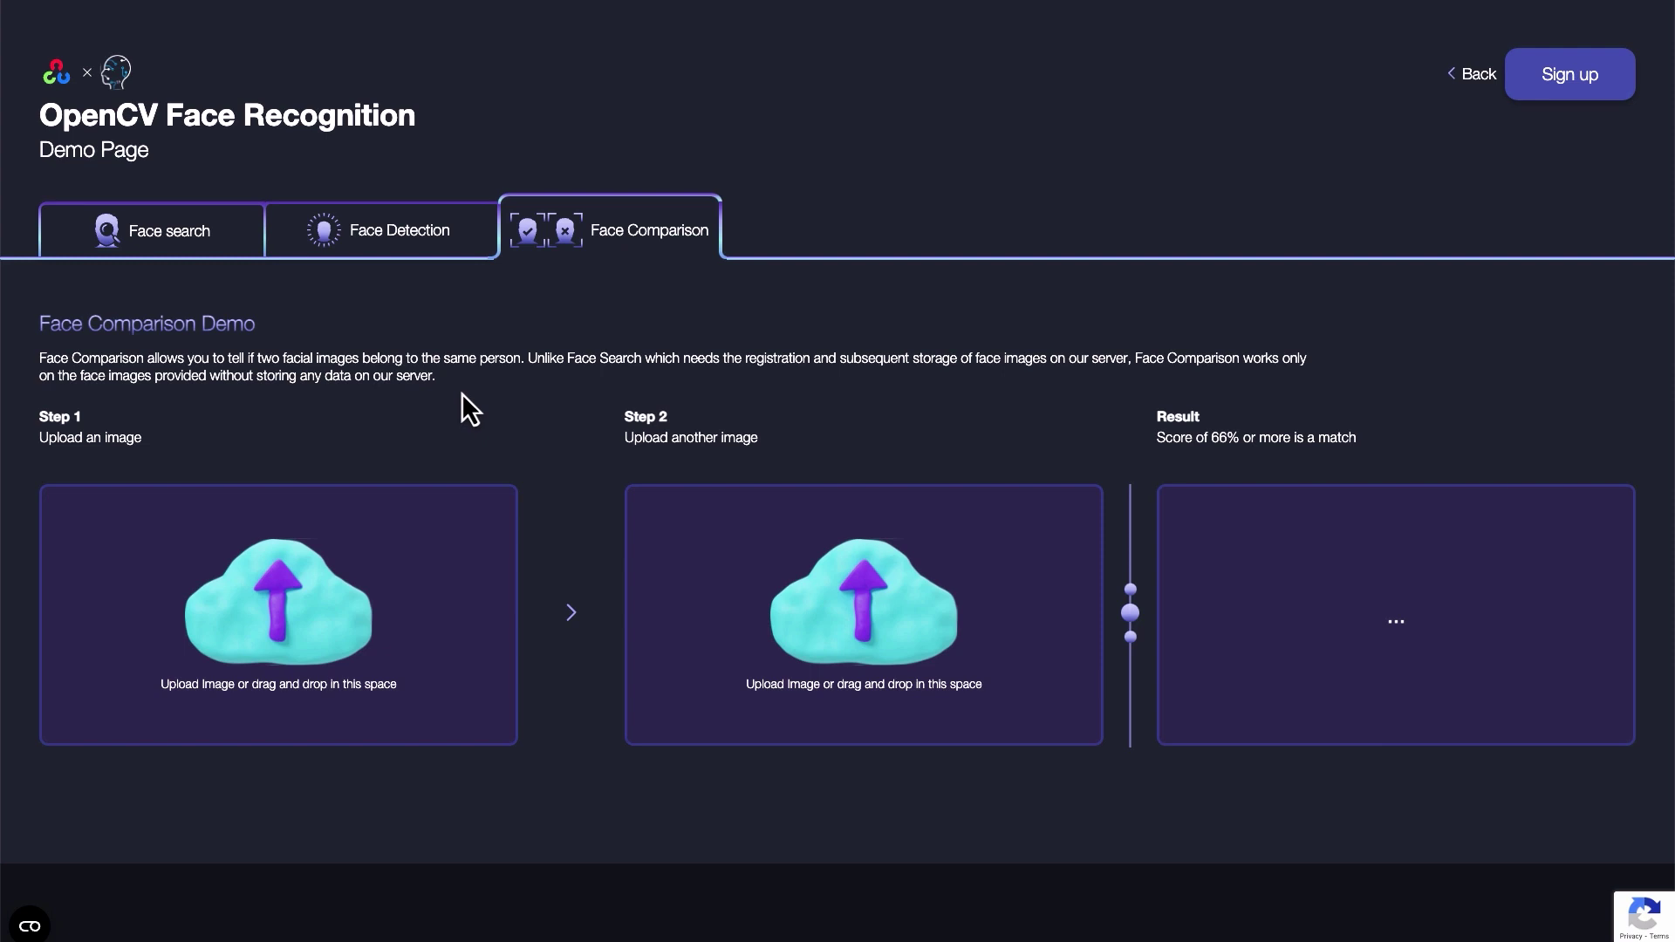
{"action": "left_click", "coordinate": [310, 636]}
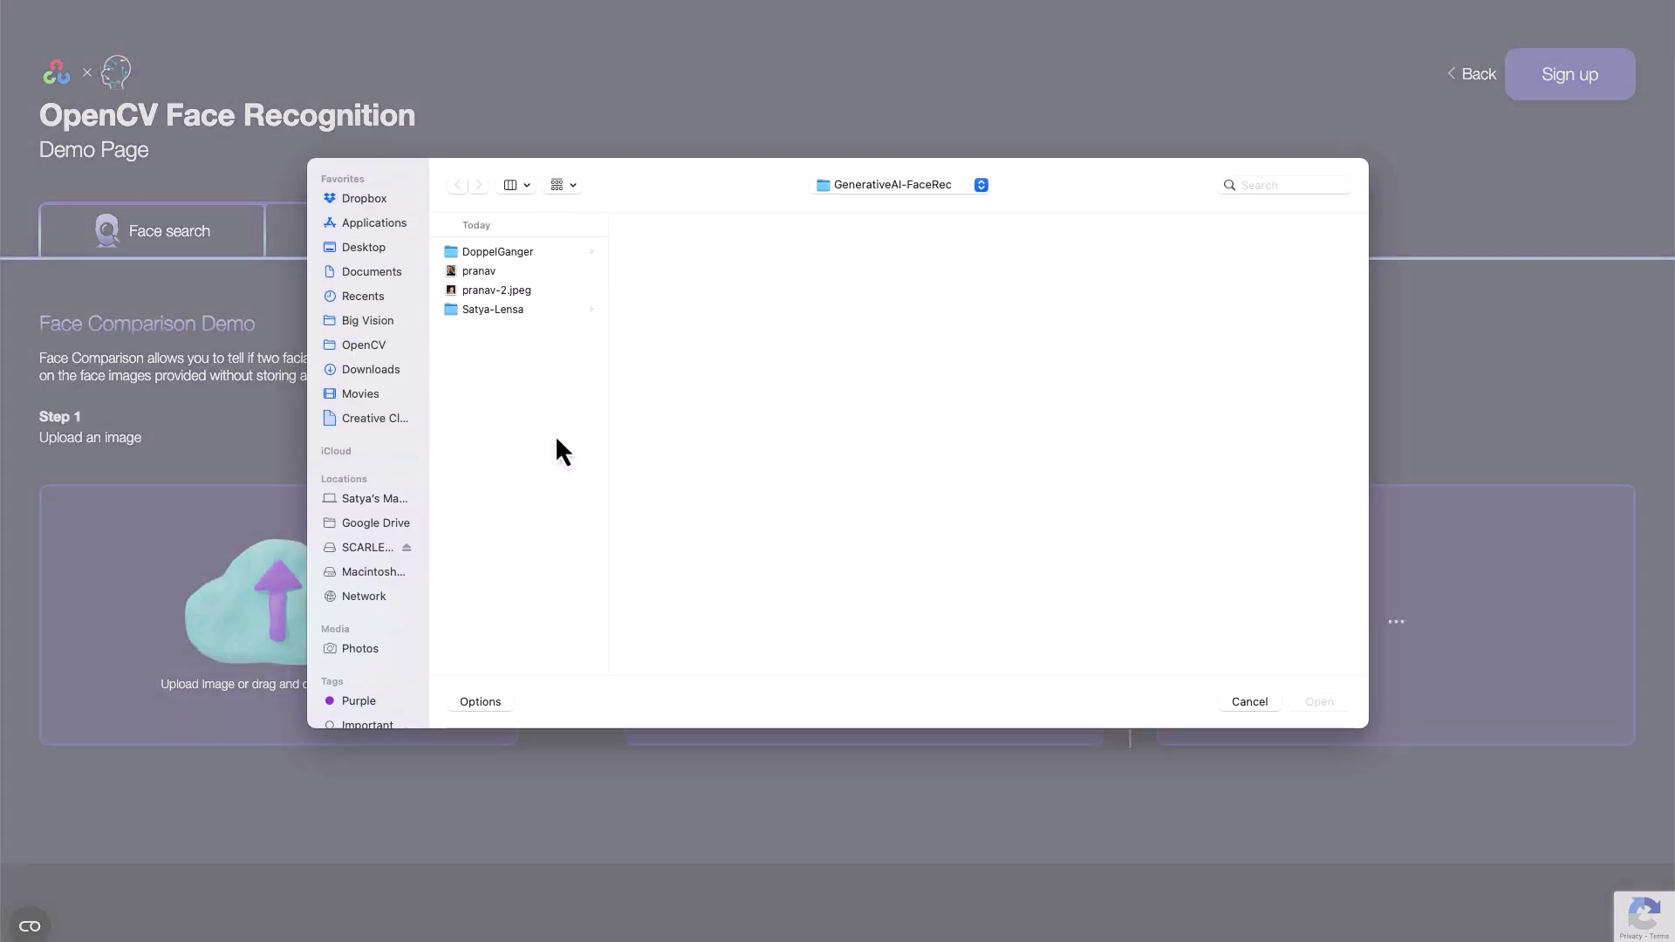
{"action": "left_click", "coordinate": [520, 256]}
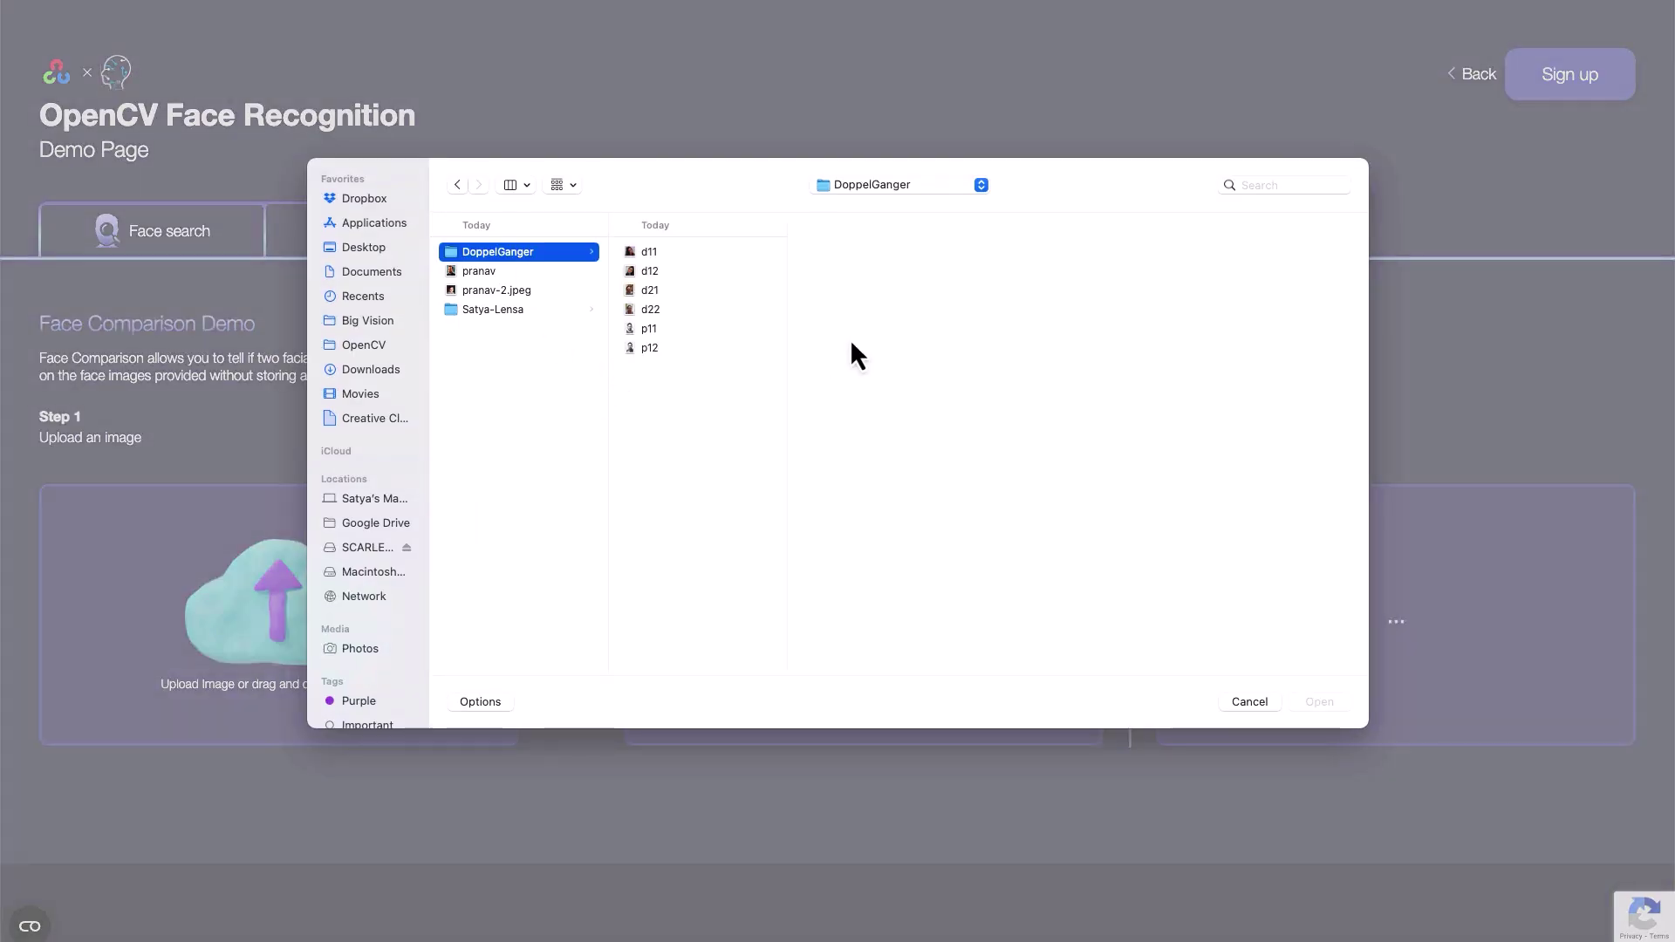
{"action": "left_click", "coordinate": [664, 259]}
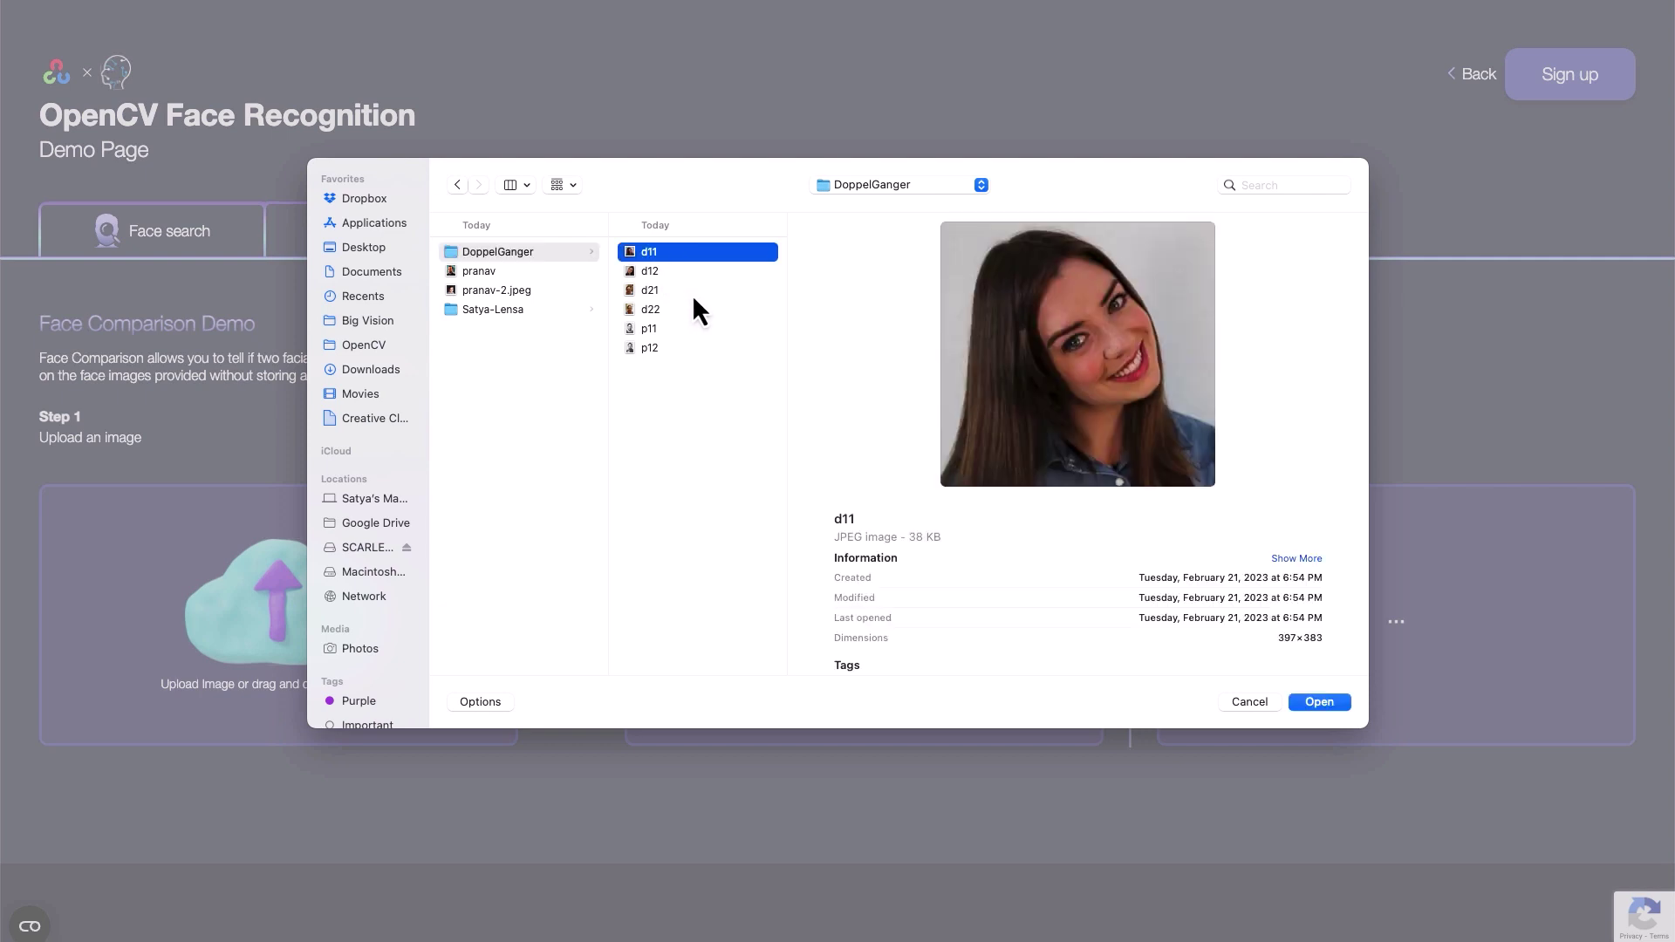
{"action": "key", "text": "Down"}
{"action": "key", "text": "space"}
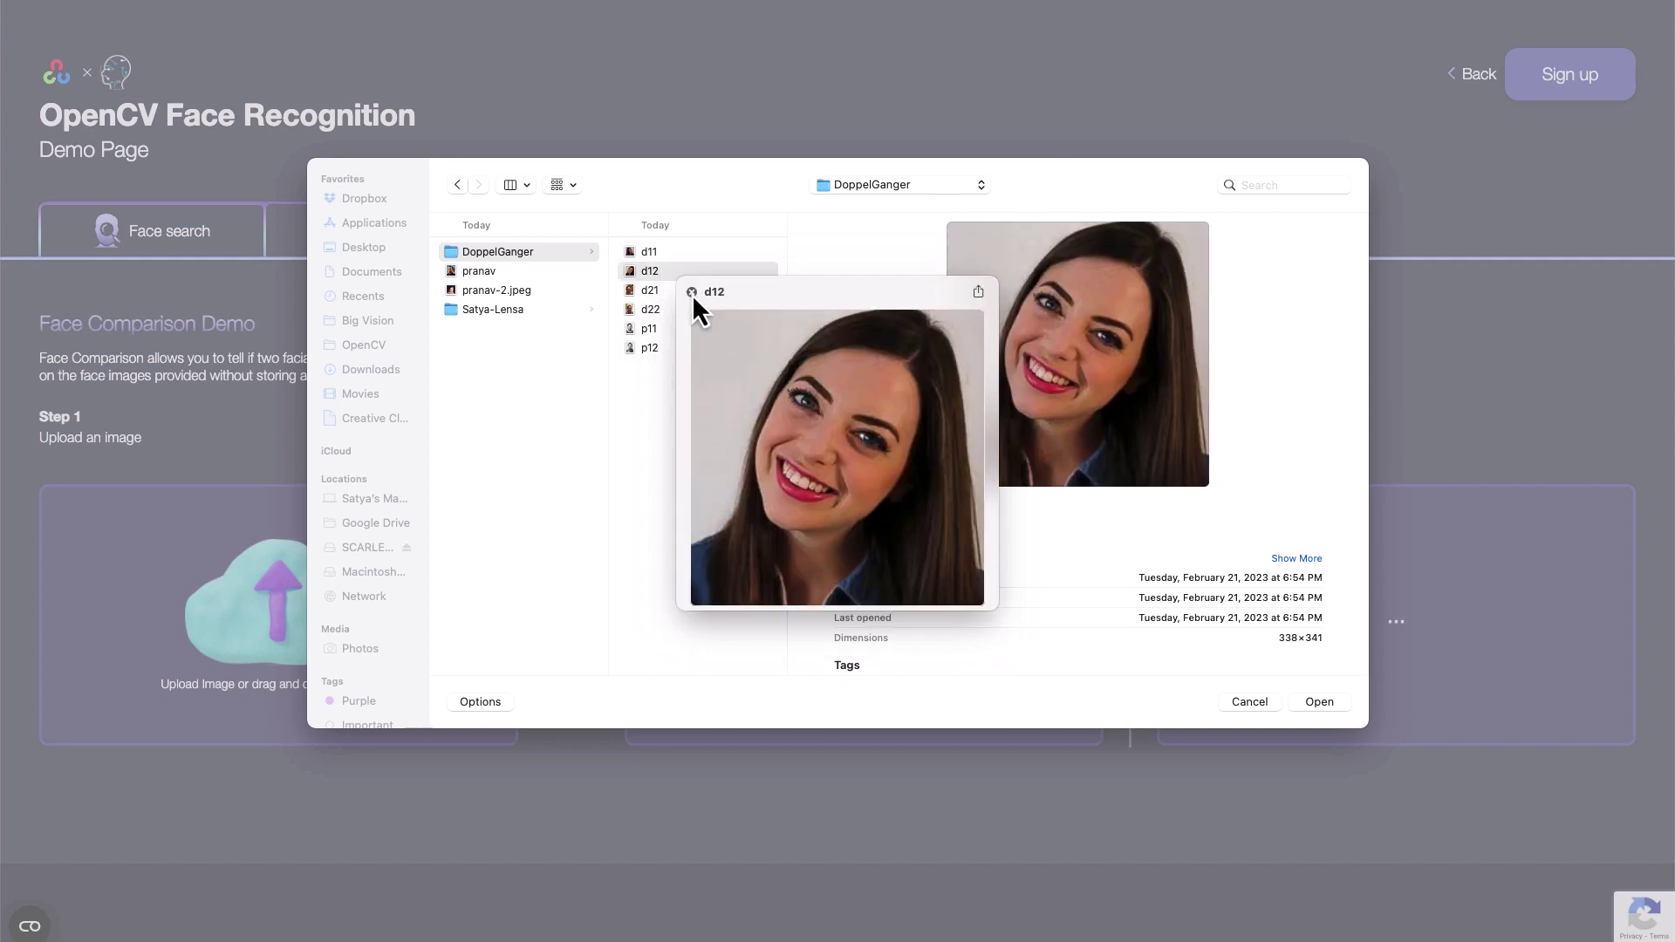
{"action": "key", "text": "Up"}
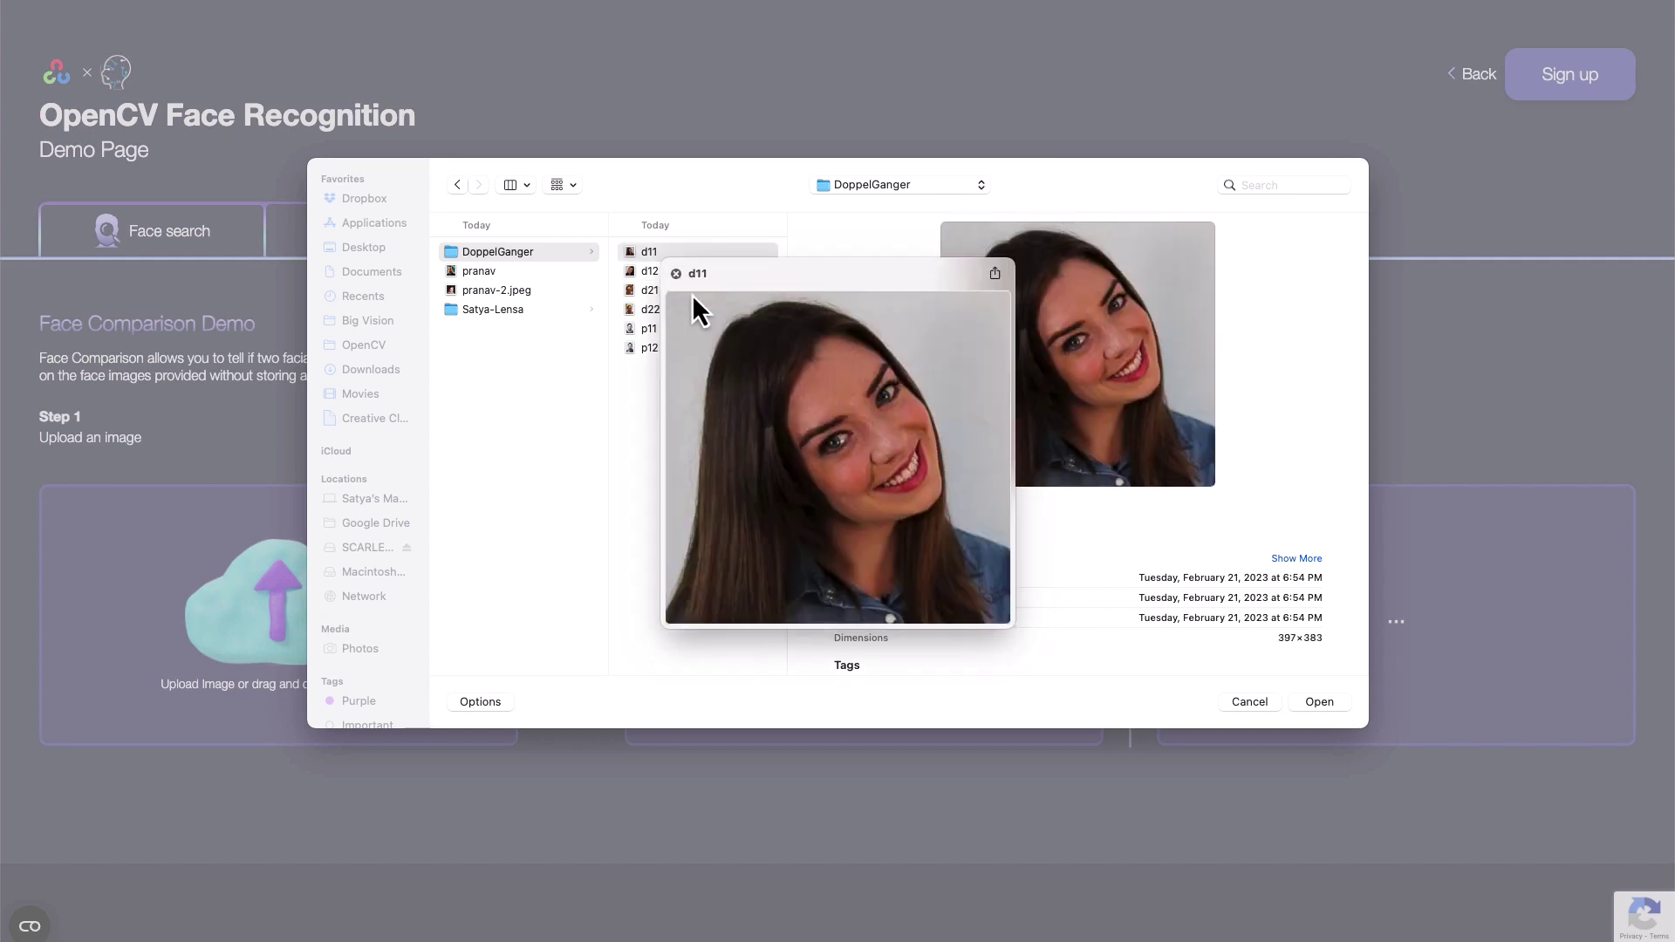
{"action": "key", "text": "space"}
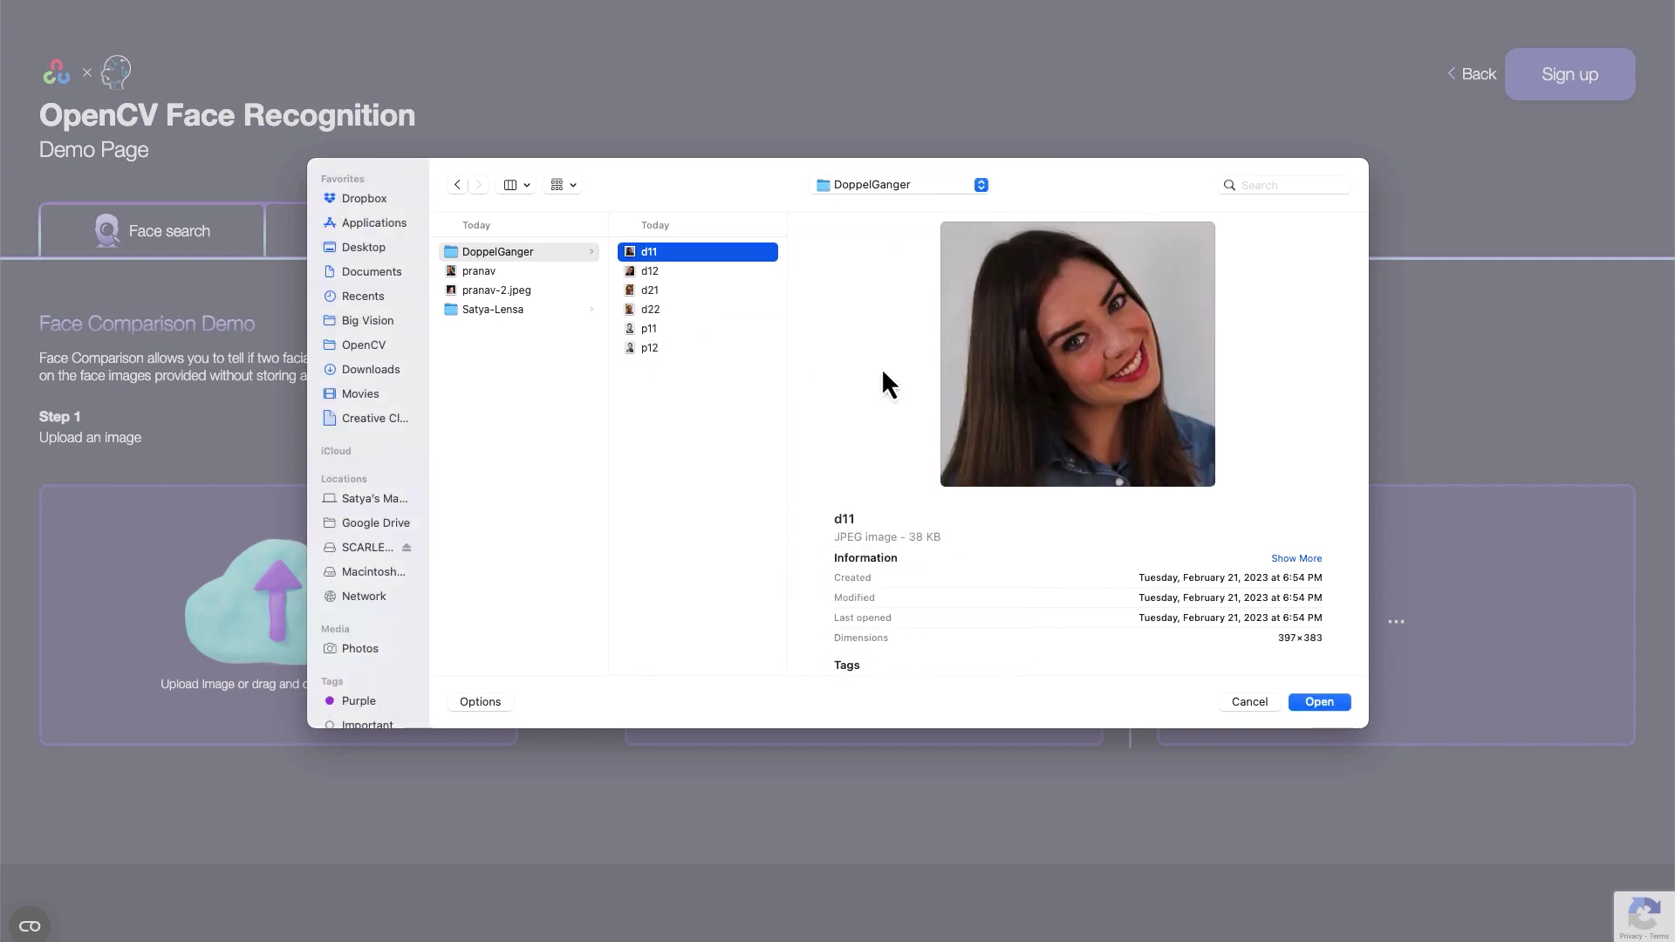
{"action": "left_click", "coordinate": [1317, 702]}
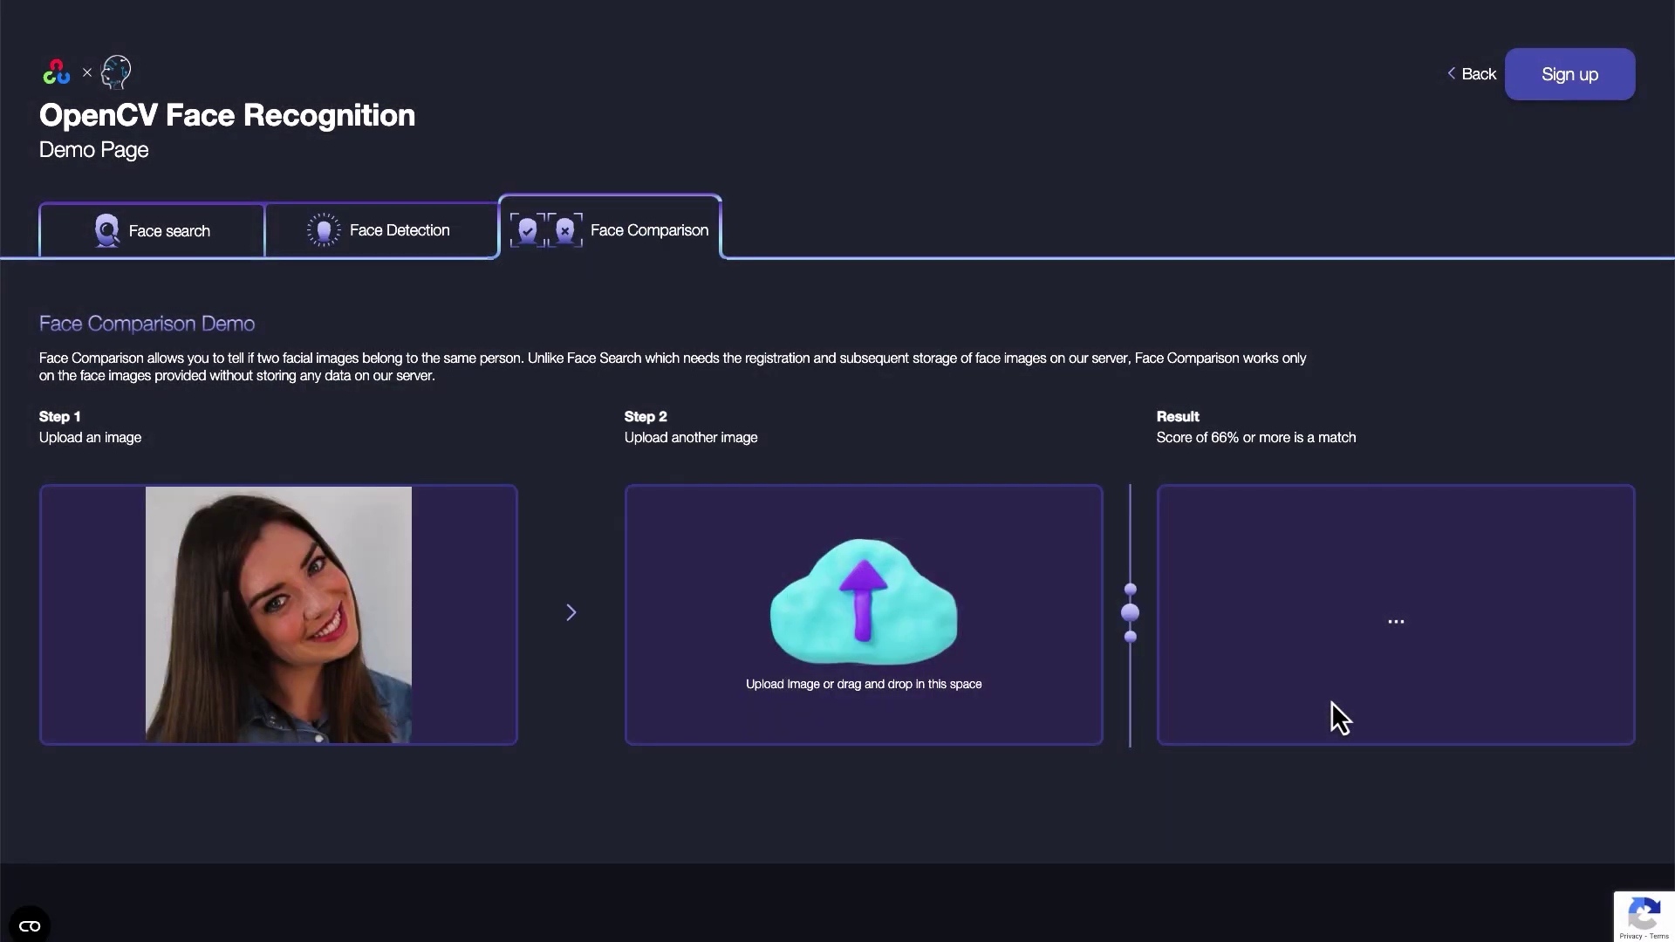
Step: Upload d12 as the second image to compare it with d11
{"action": "left_click", "coordinate": [824, 623]}
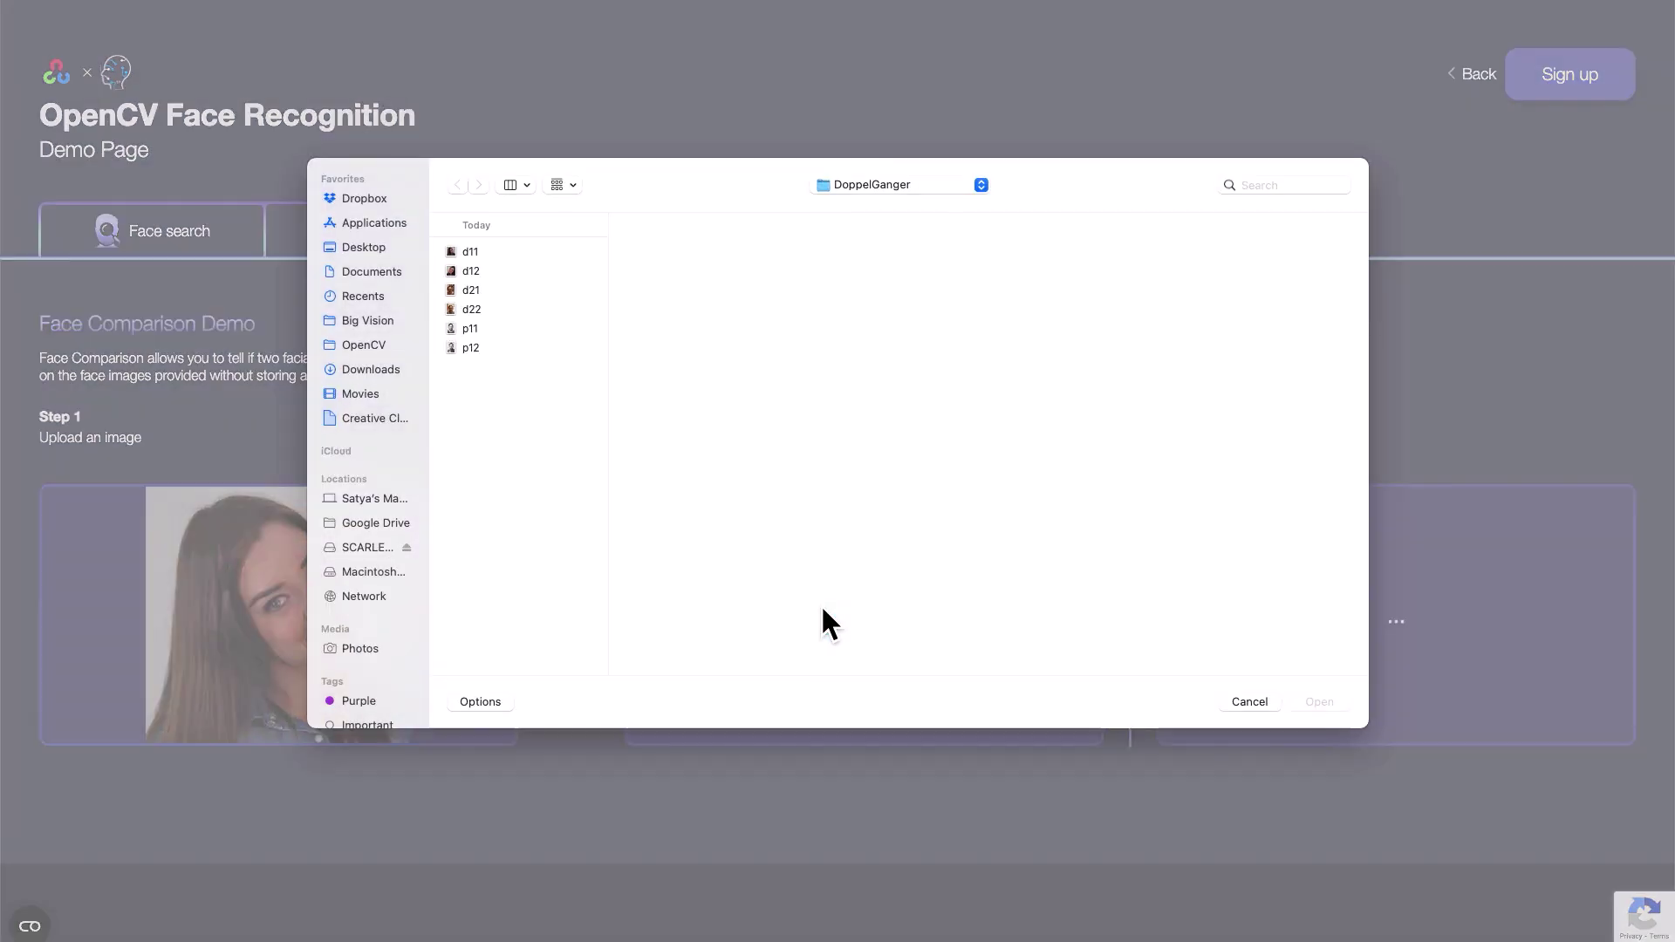
{"action": "left_click", "coordinate": [471, 273]}
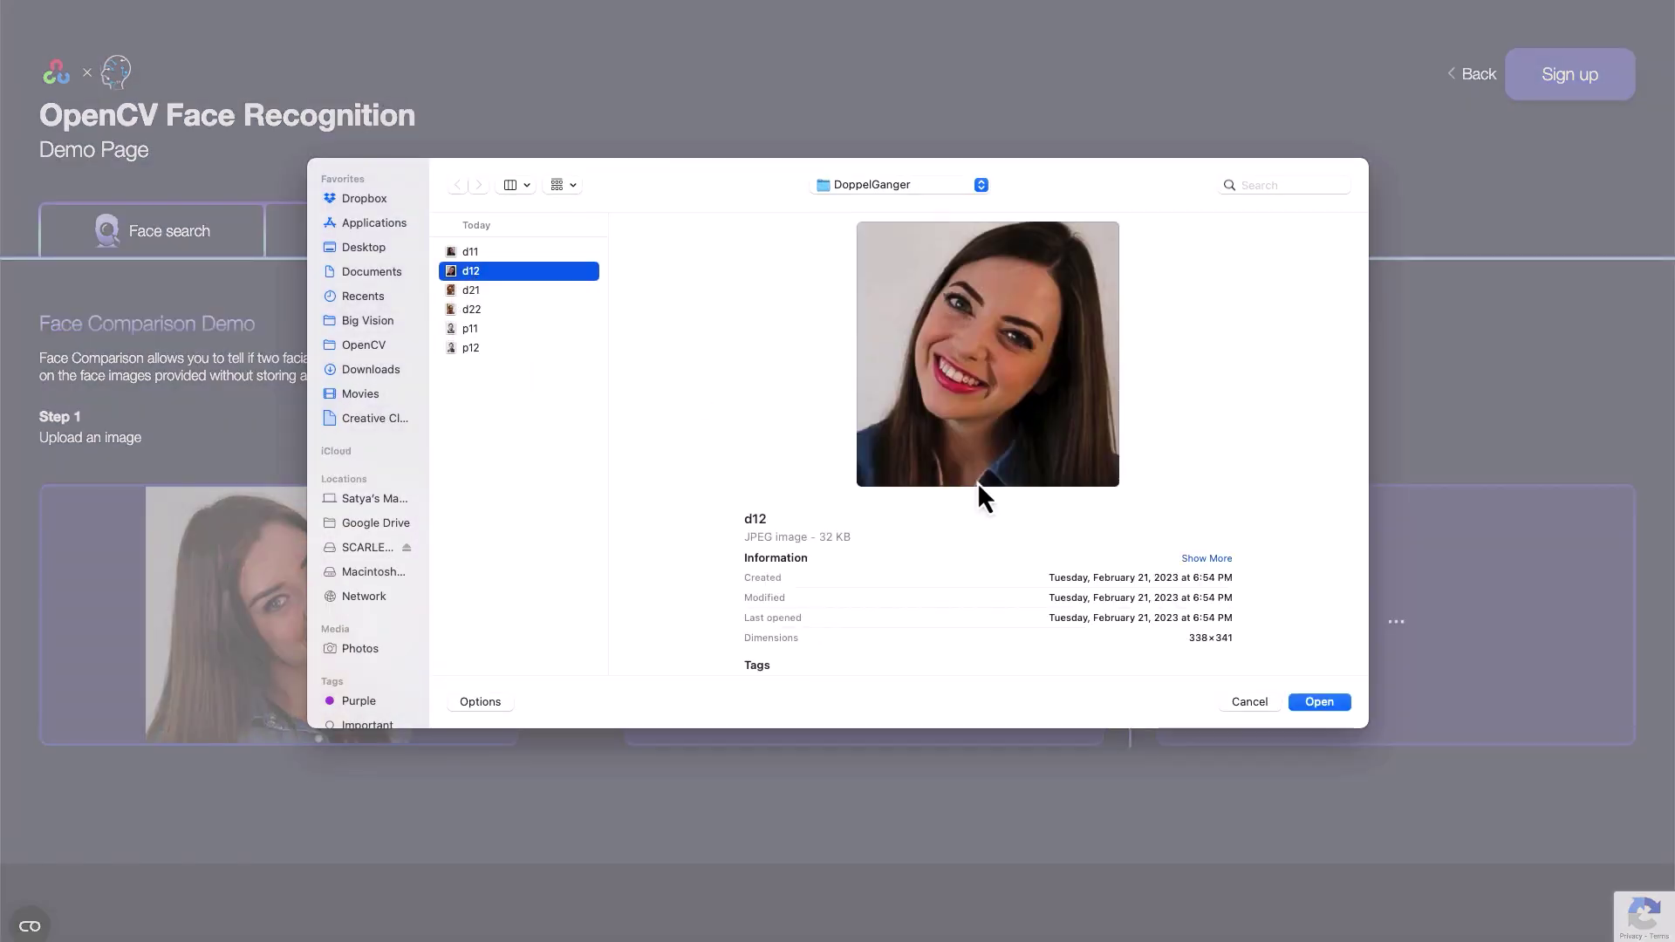
{"action": "left_click", "coordinate": [1319, 702]}
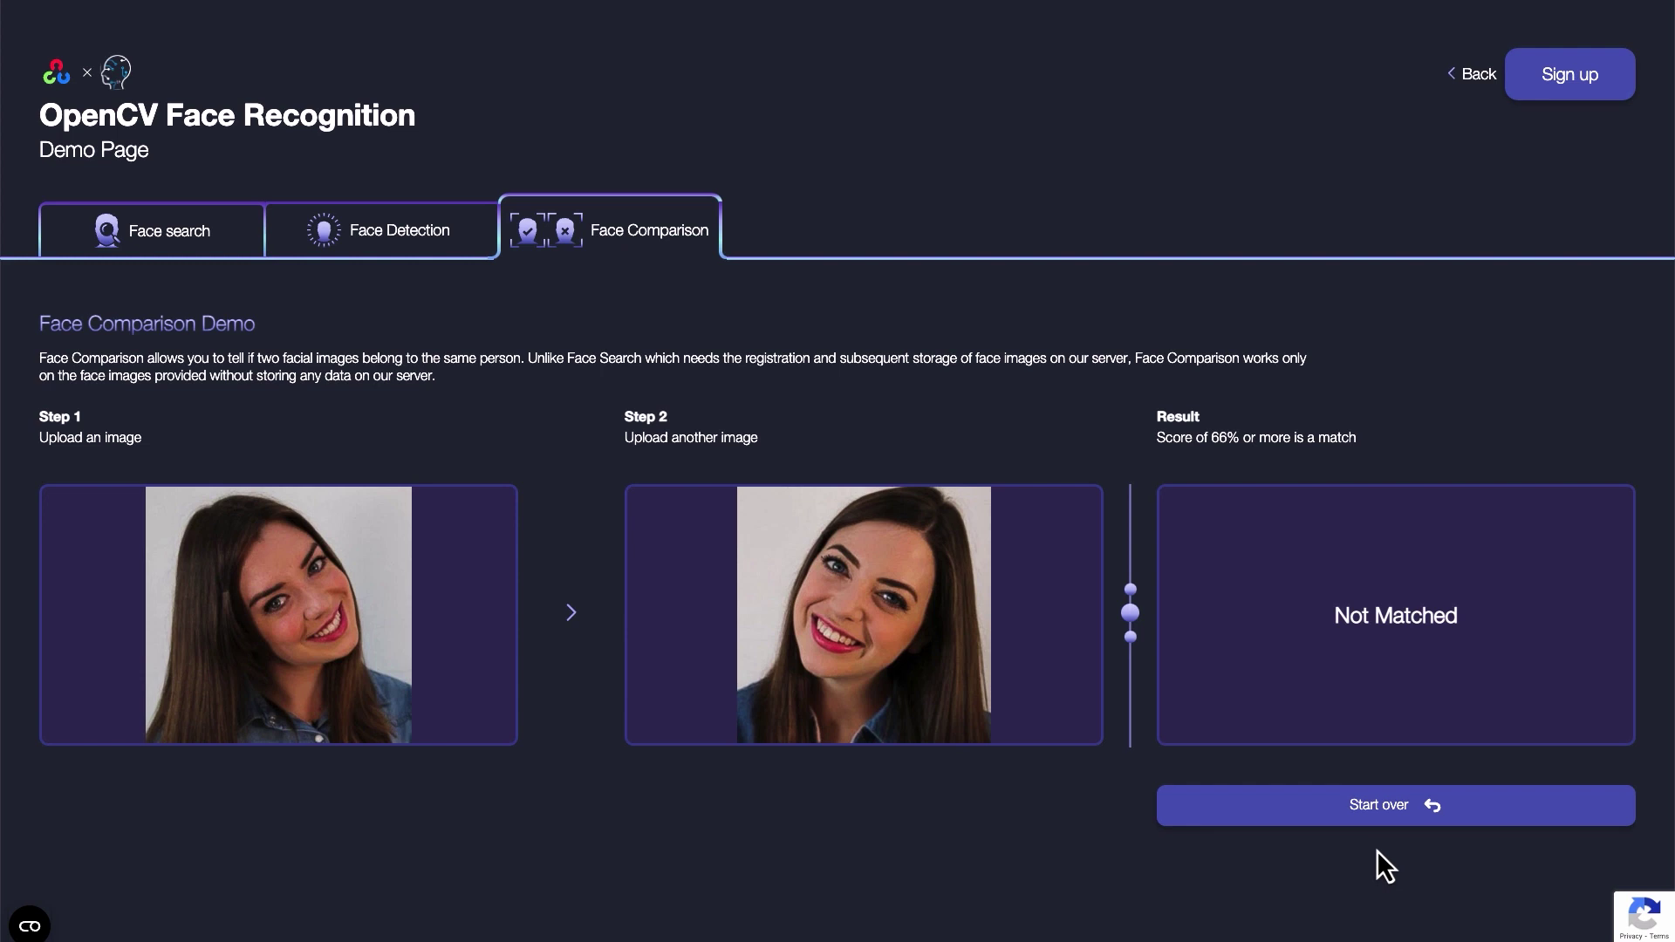
Step: Start the comparison over and upload d21 from the DoppelGanger folder as the first image
{"action": "left_click", "coordinate": [1384, 824]}
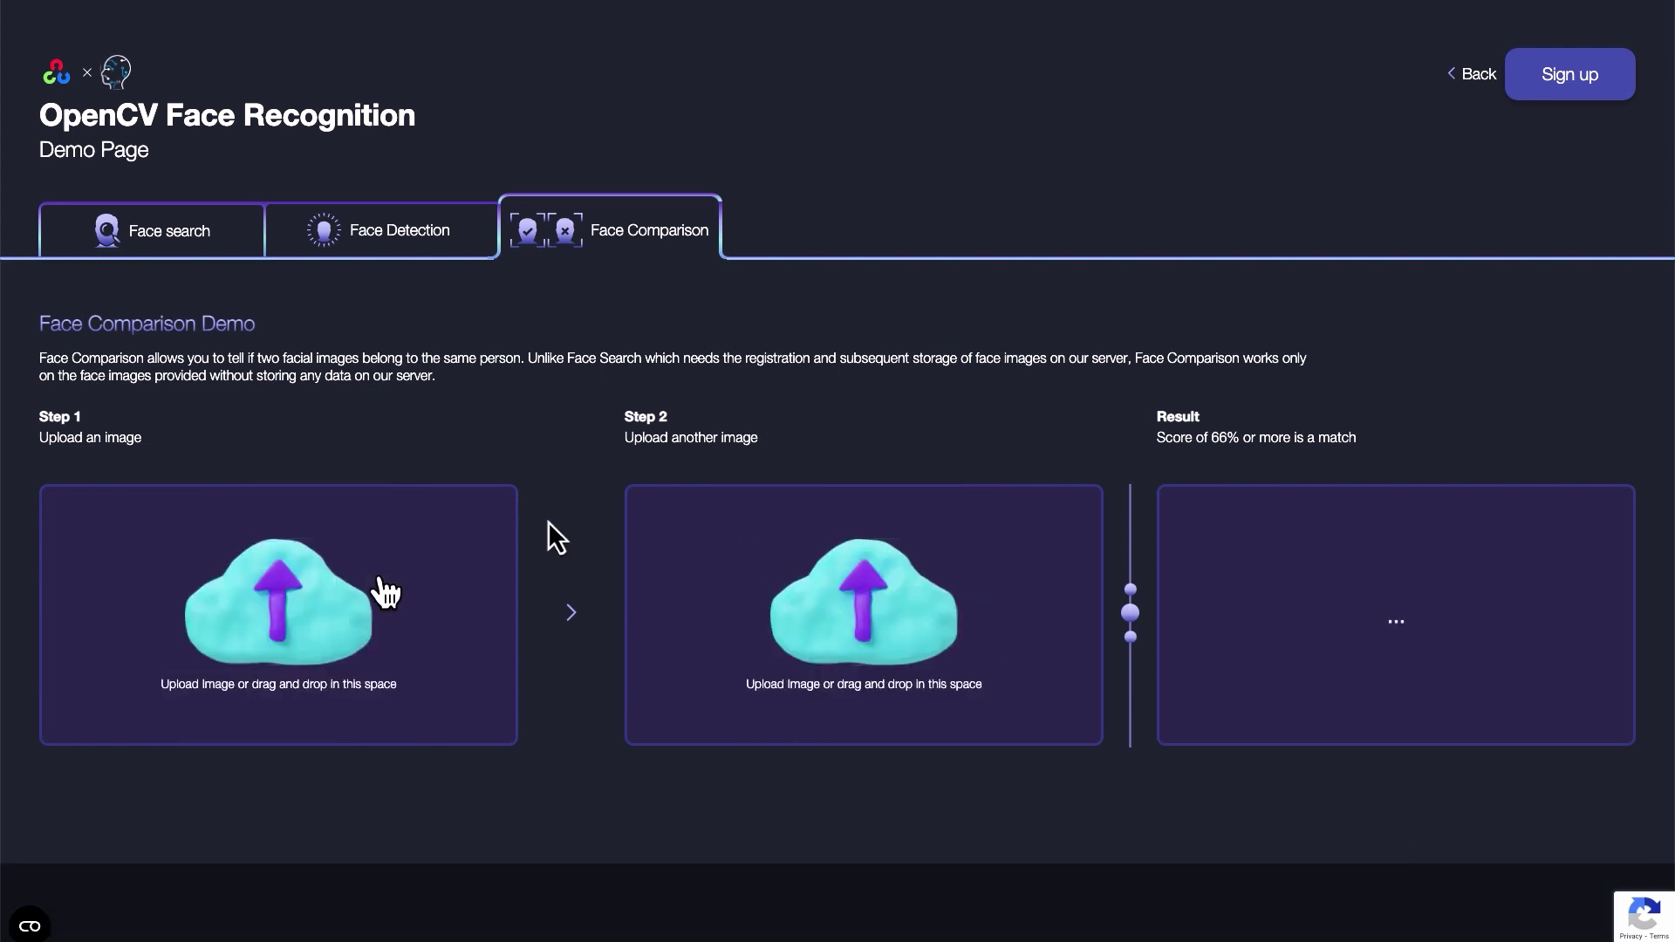
{"action": "left_click", "coordinate": [408, 643]}
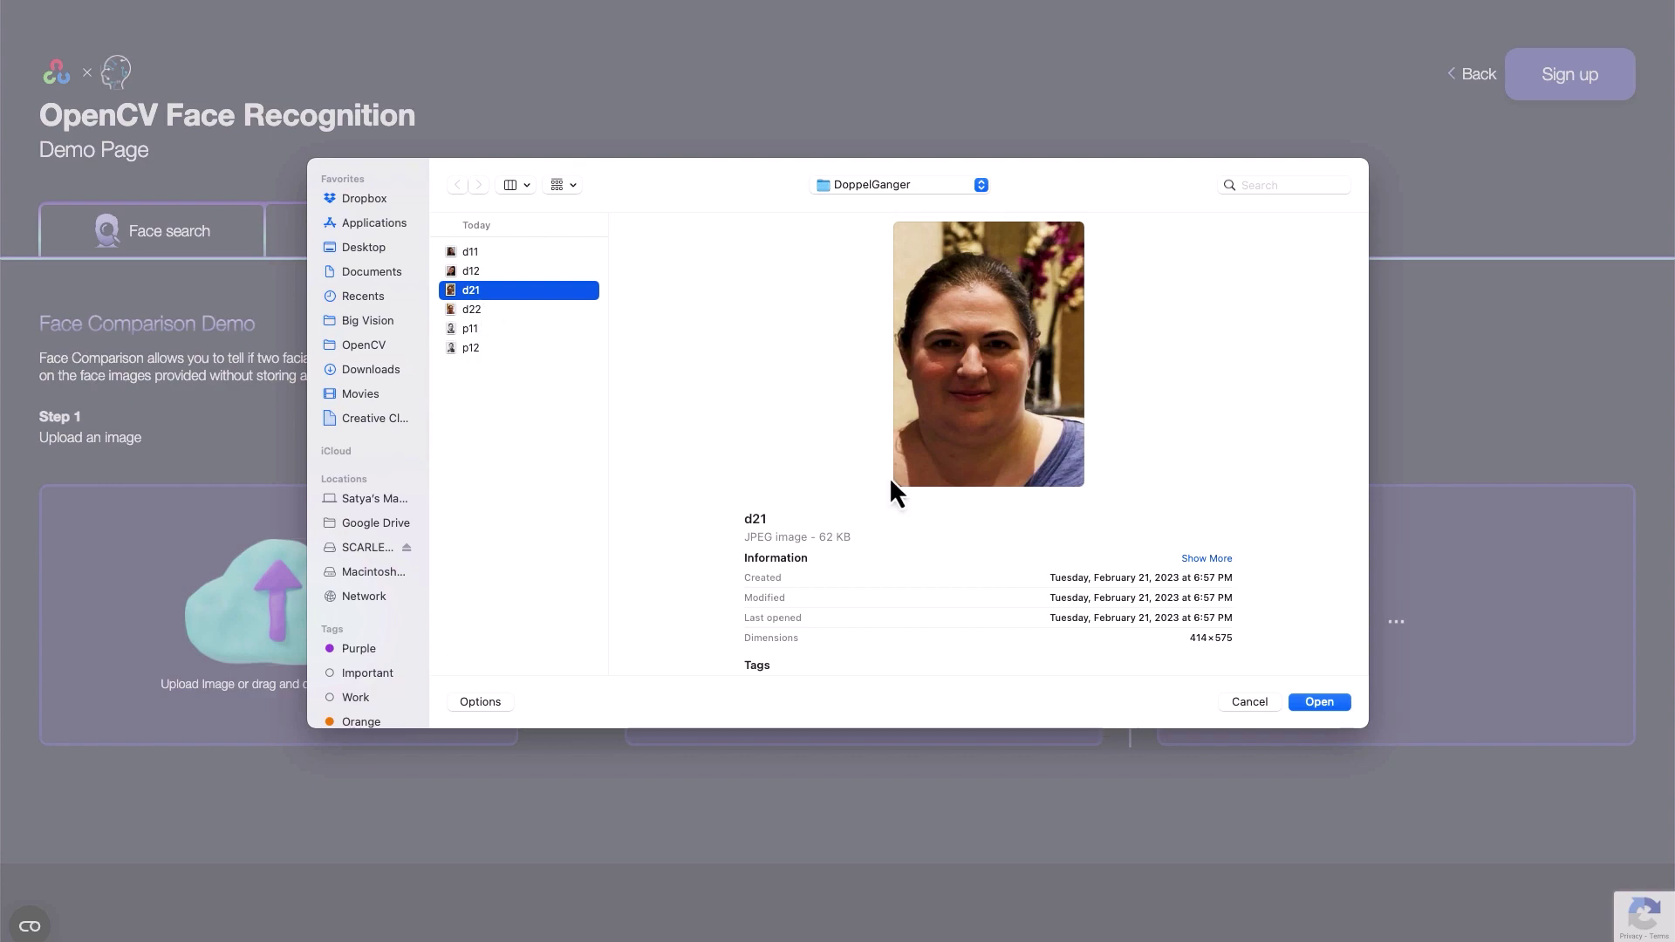
{"action": "left_click", "coordinate": [1319, 702]}
Step: Preview d21 and d22 alternately, and upload d22 as the second image for comparison
{"action": "left_click", "coordinate": [798, 621]}
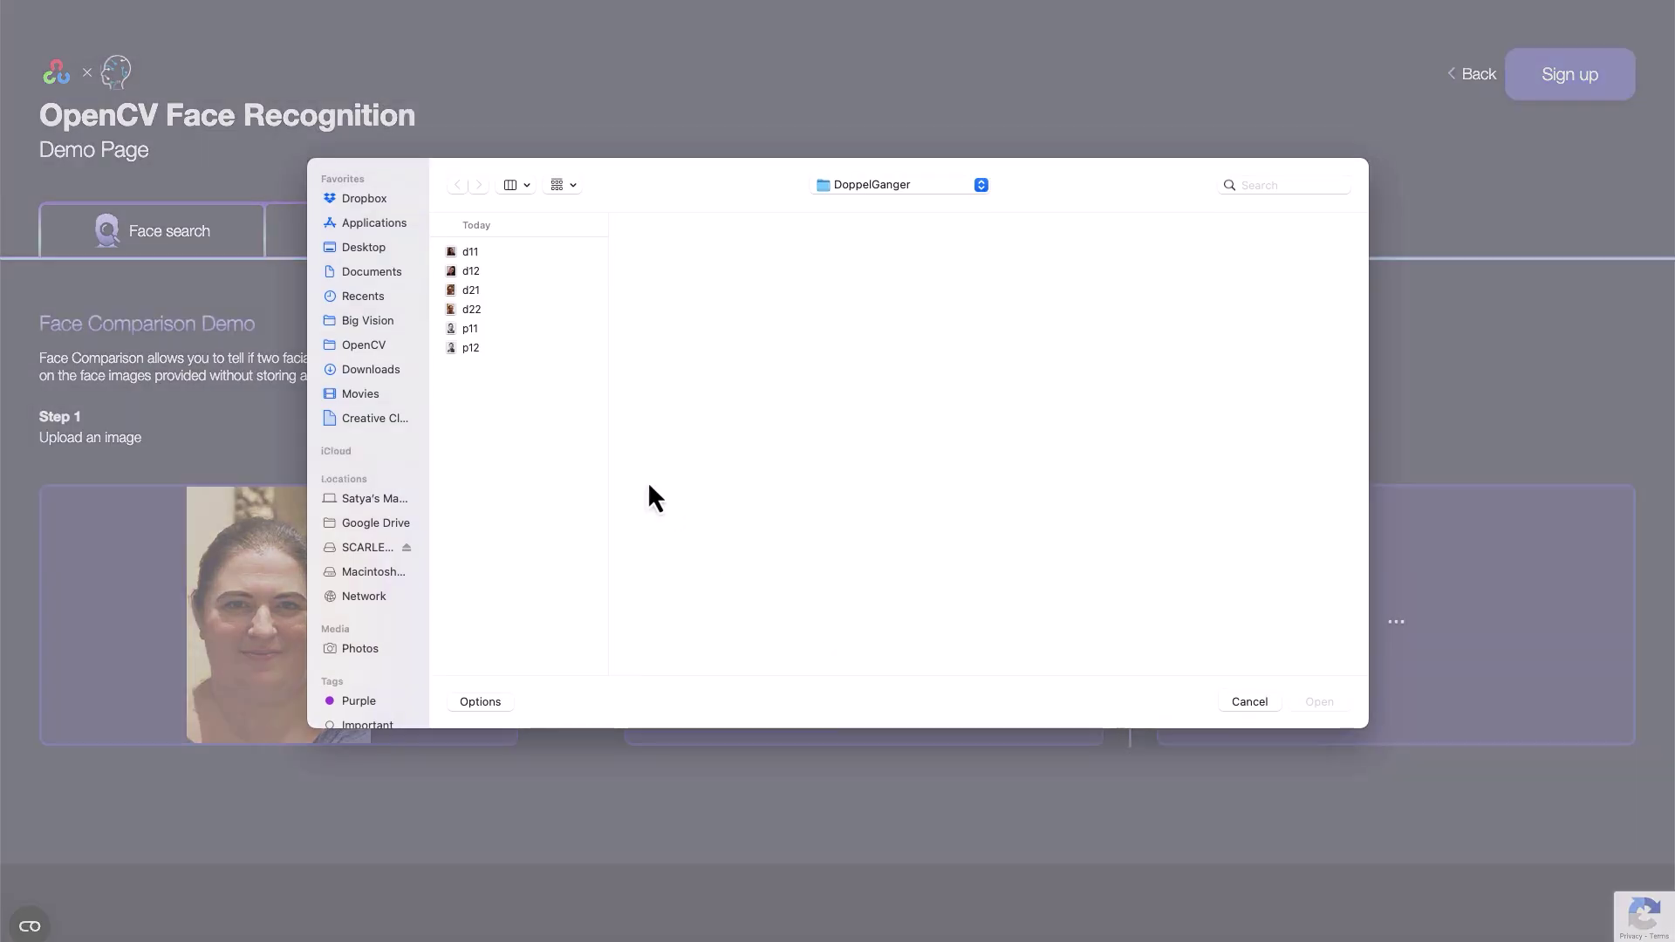
{"action": "left_click", "coordinate": [464, 309]}
{"action": "key", "text": "space"}
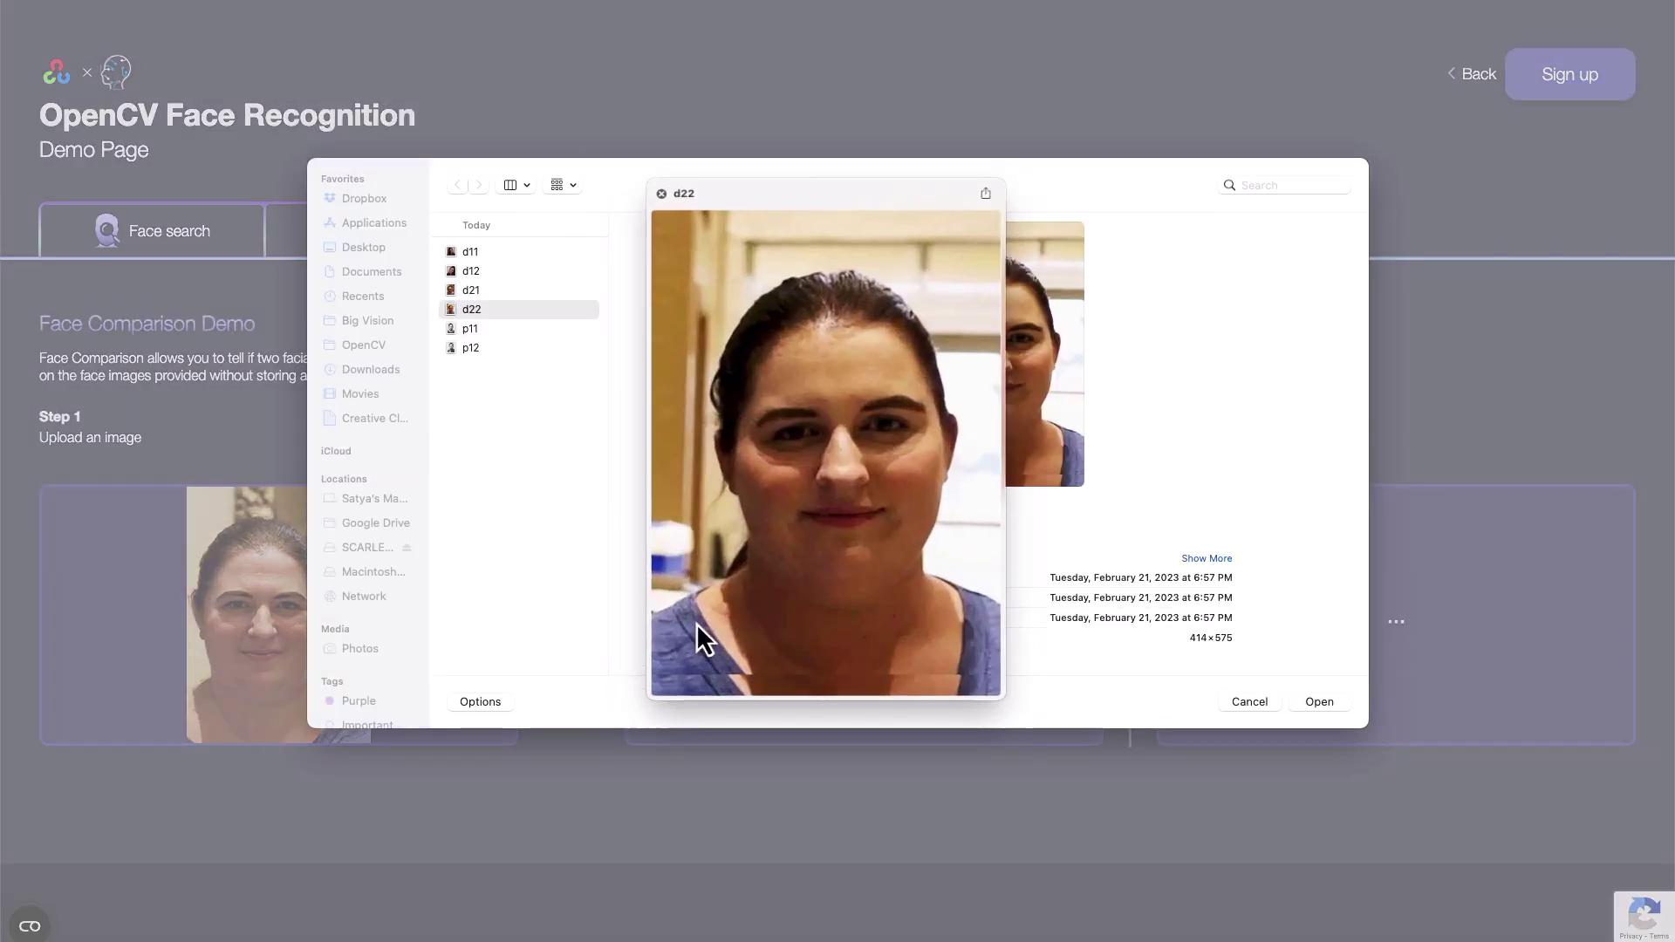
{"action": "key", "text": "Up"}
{"action": "key", "text": "Down"}
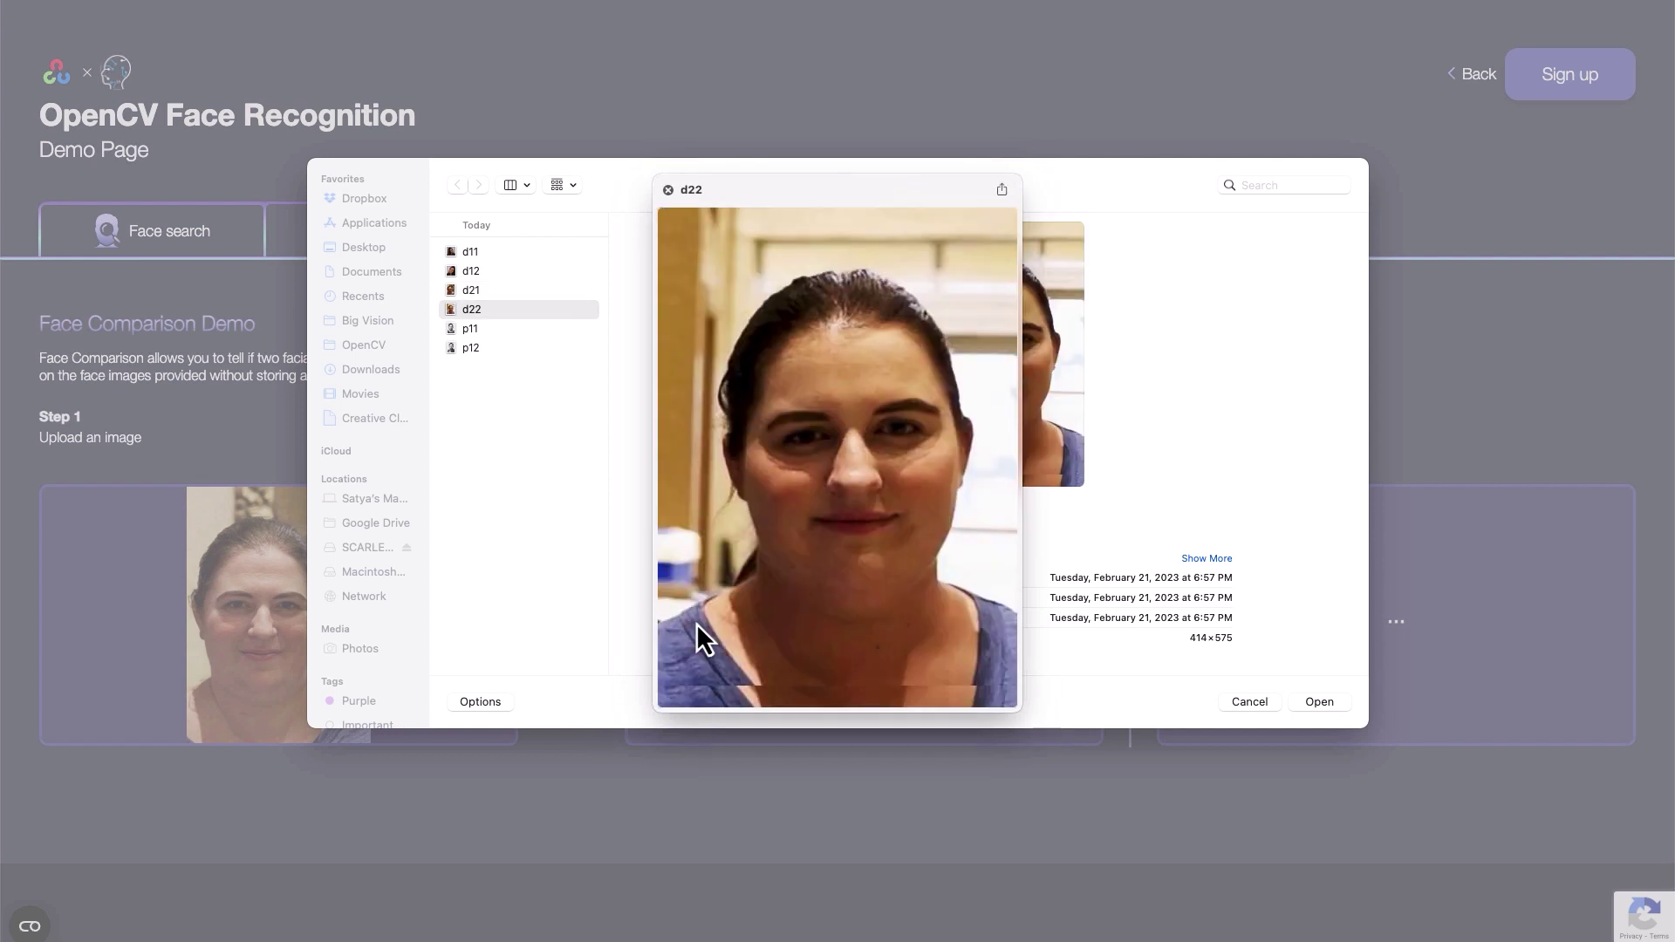
{"action": "key", "text": "Up"}
{"action": "key", "text": "Down"}
{"action": "key", "text": "Up"}
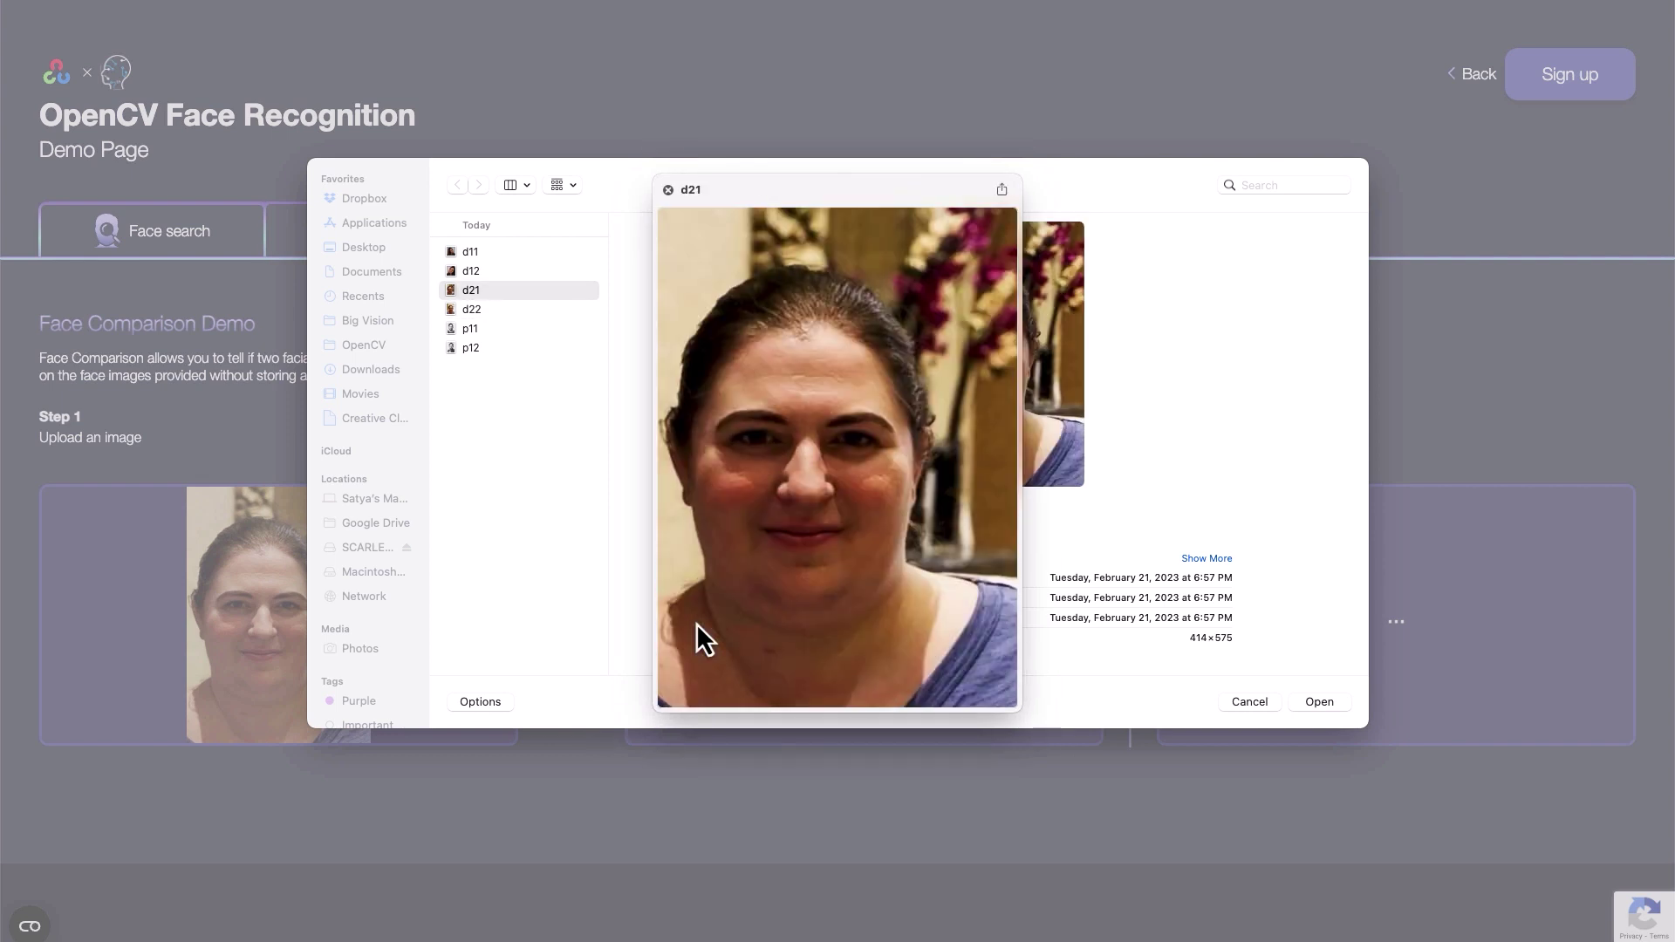
{"action": "key", "text": "Down"}
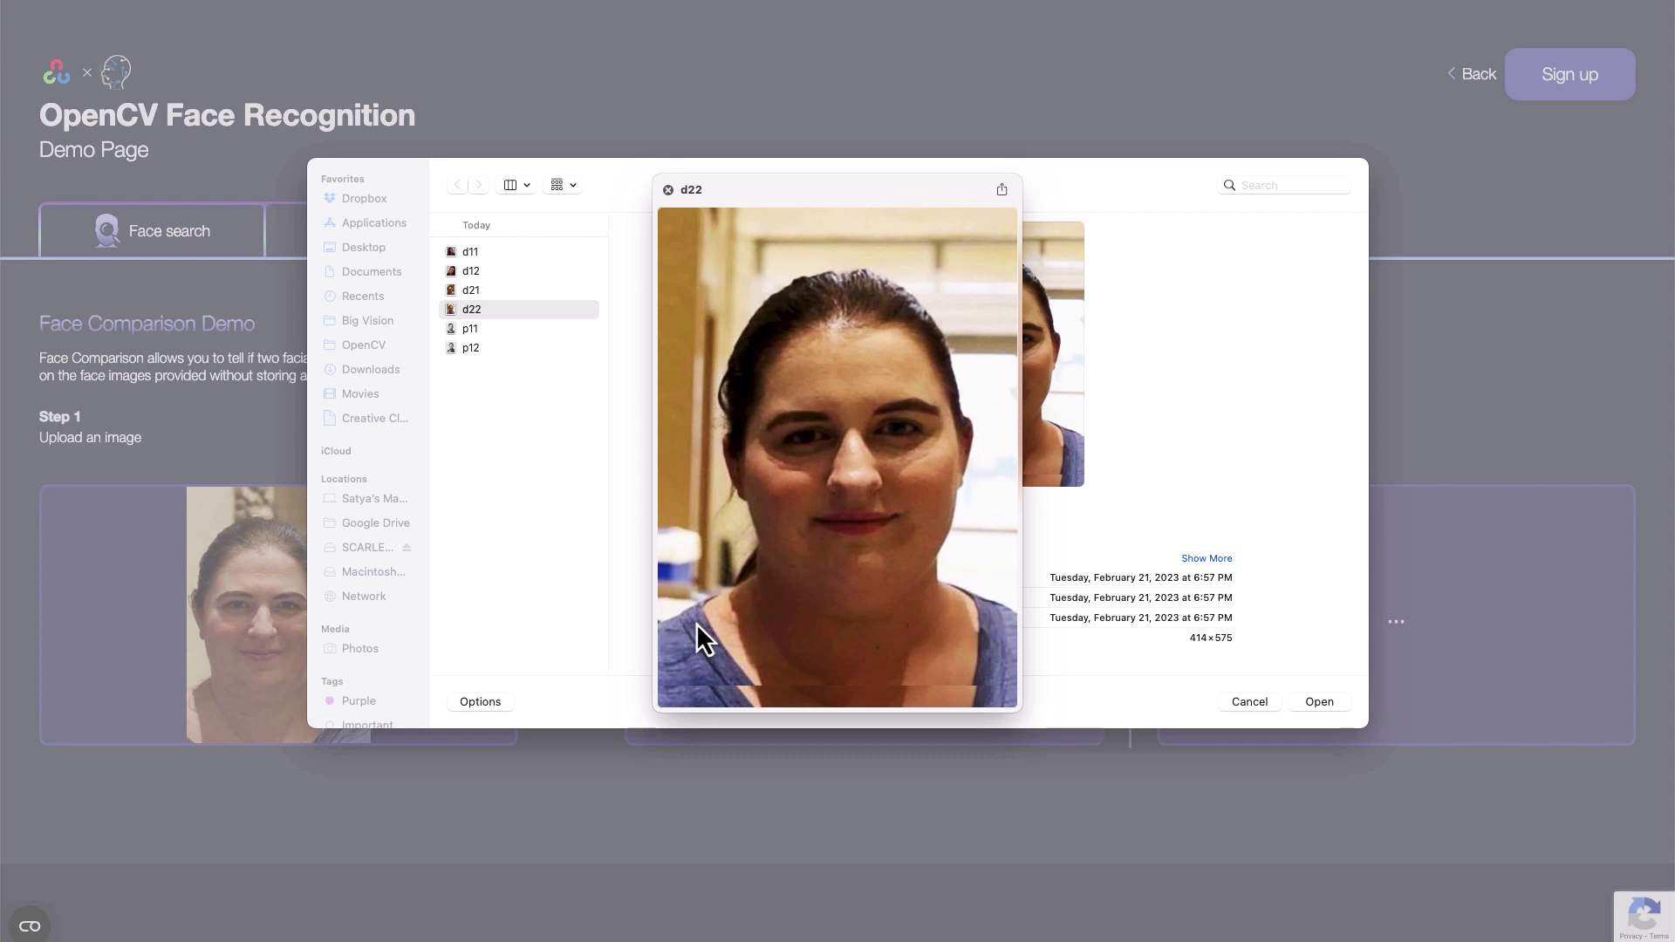
{"action": "key", "text": "space"}
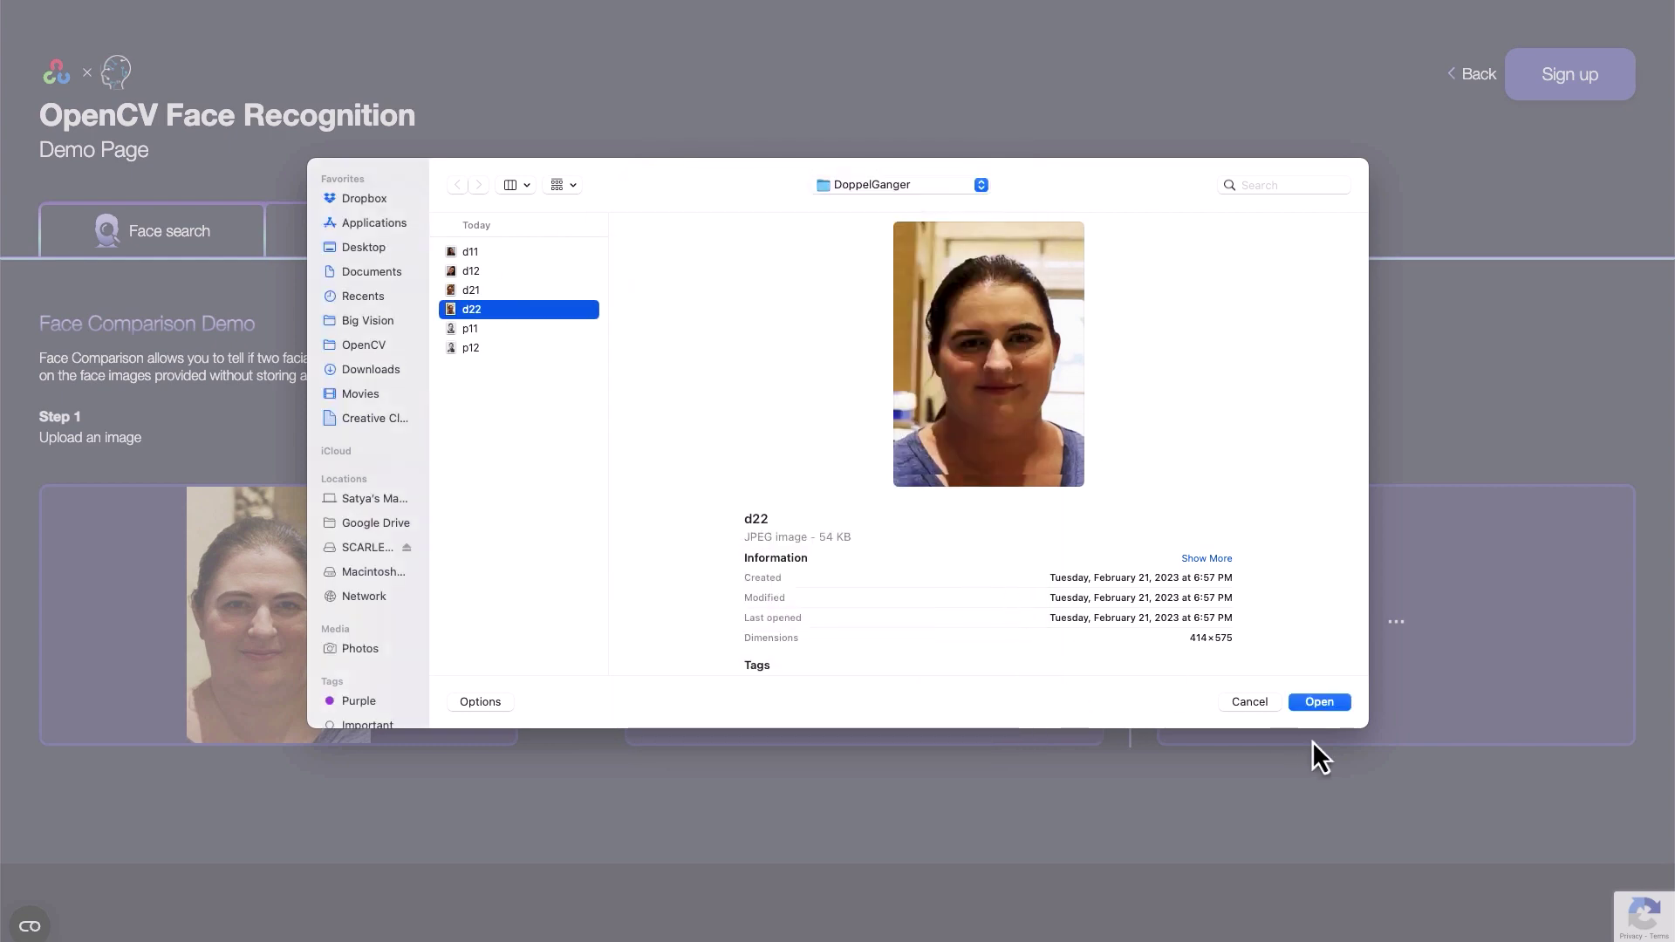
{"action": "left_click", "coordinate": [1327, 698]}
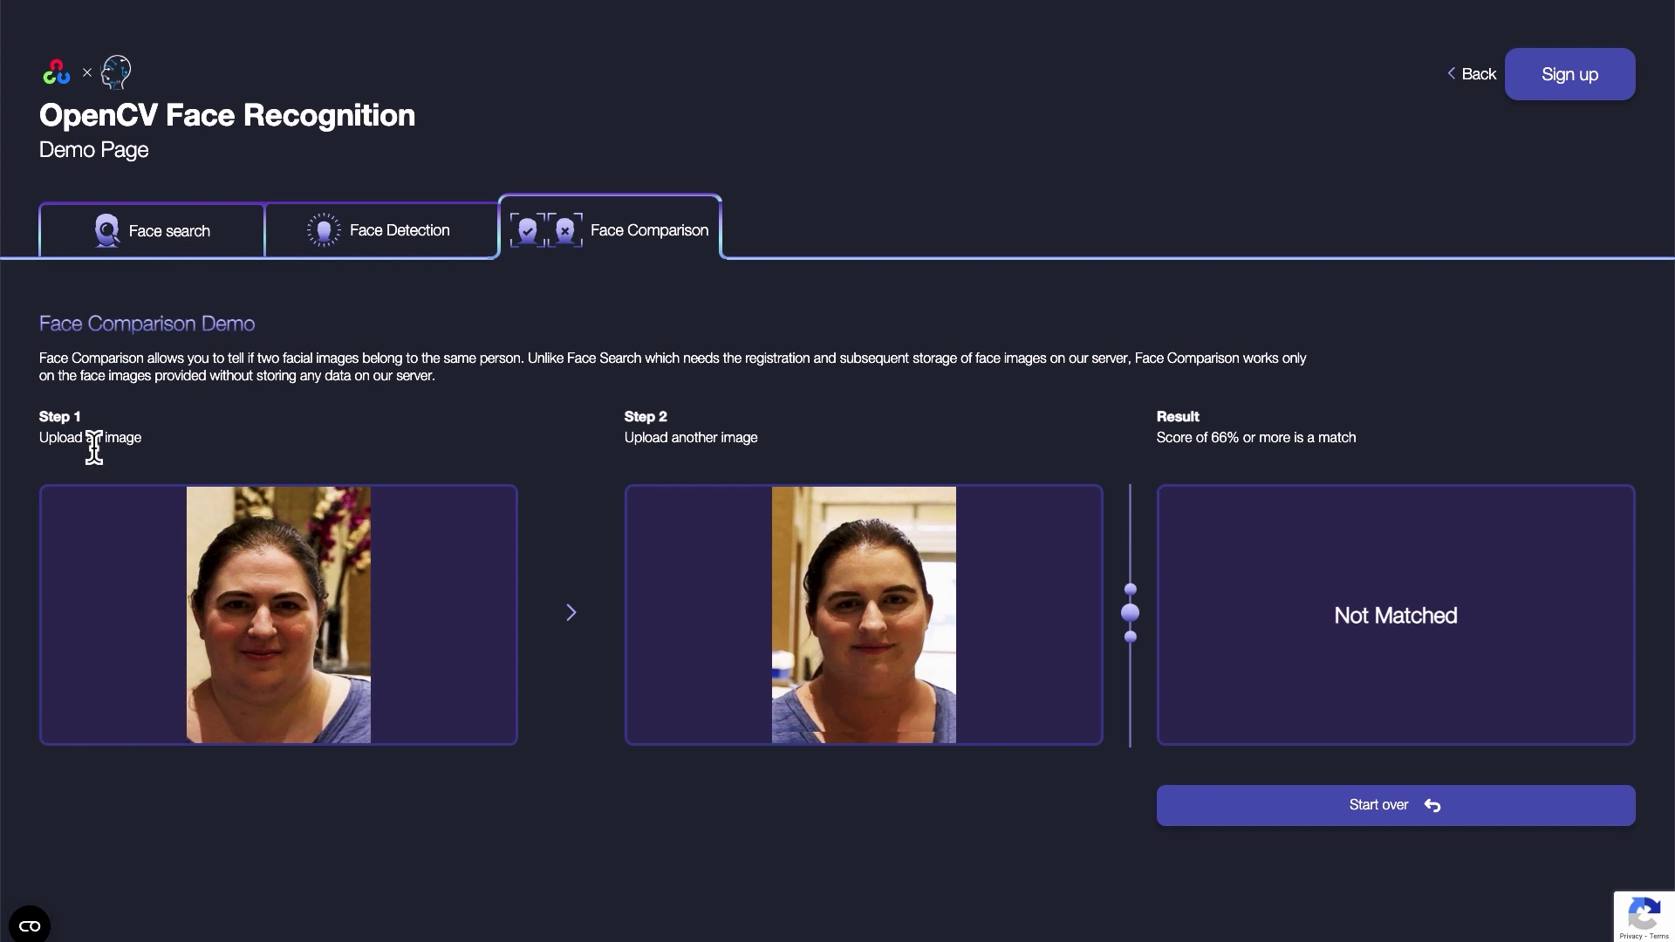
Step: Start the comparison over and upload p11 from the DoppelGanger folder as the first image
{"action": "left_click", "coordinate": [1282, 818]}
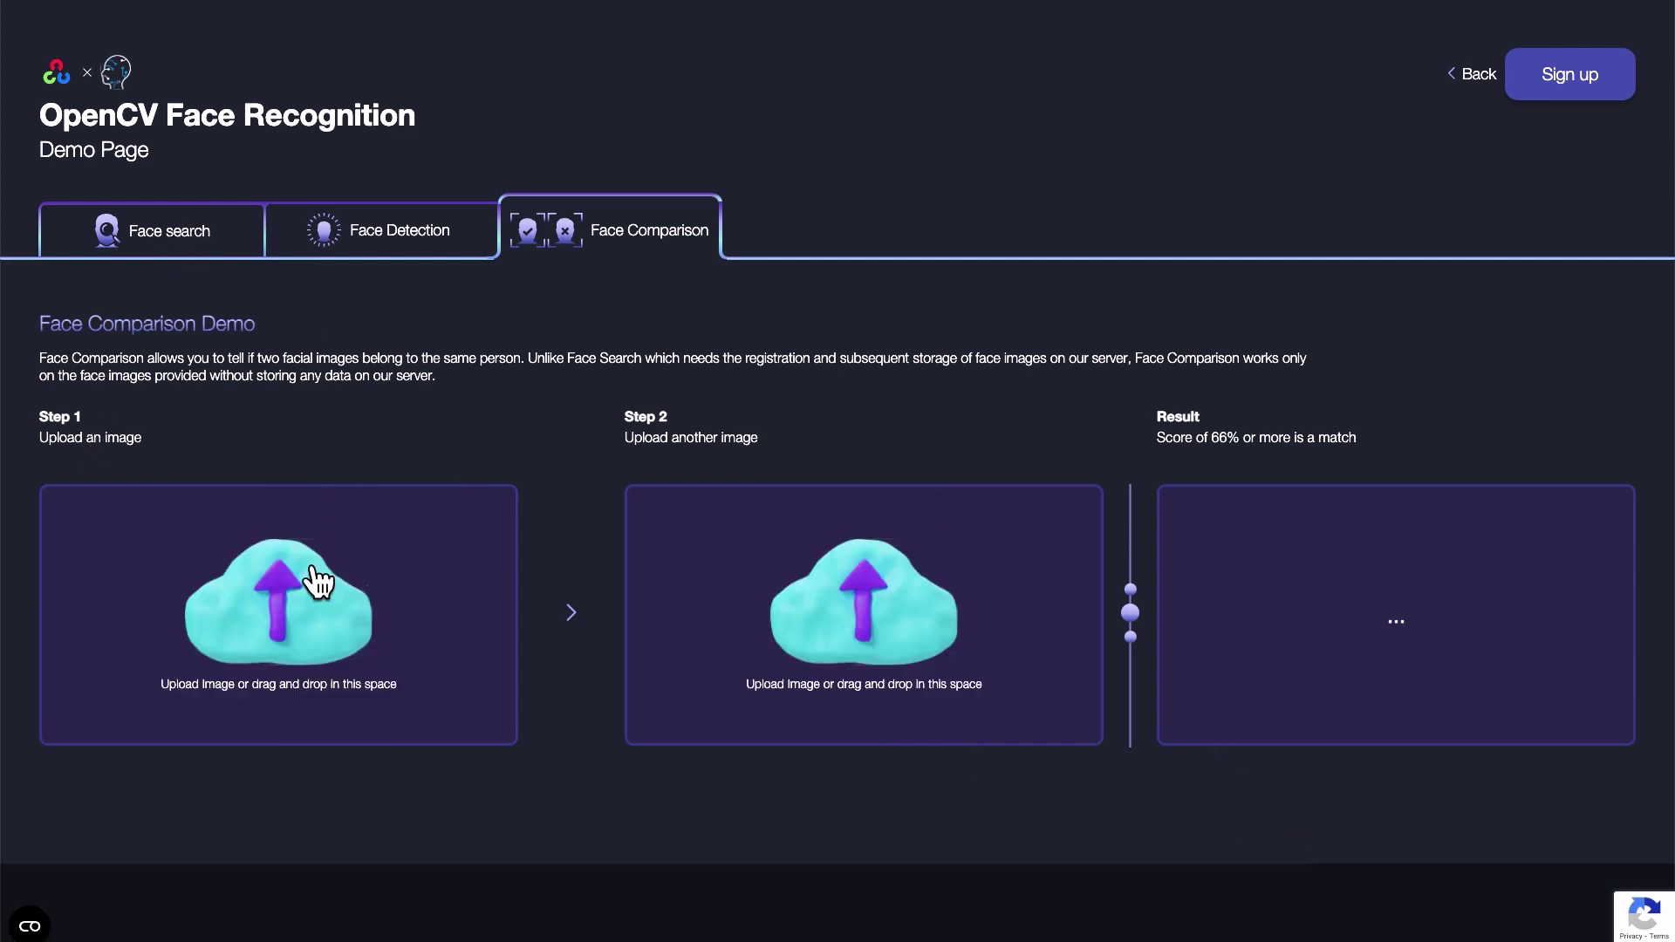
{"action": "left_click", "coordinate": [192, 608]}
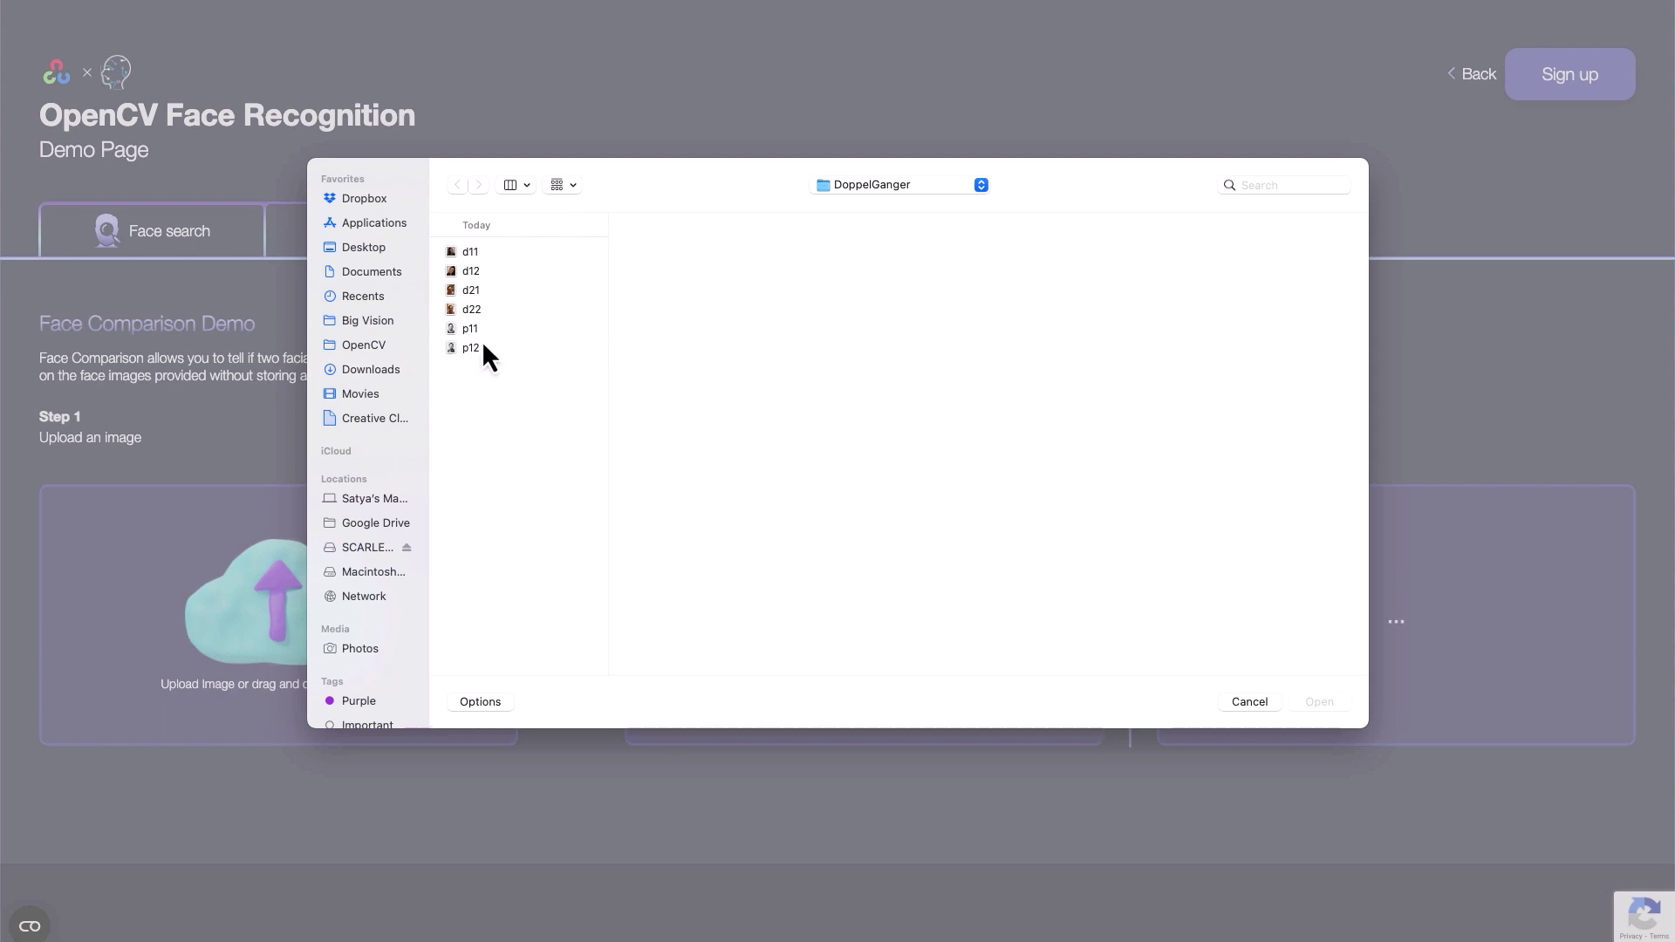
{"action": "left_click", "coordinate": [480, 330]}
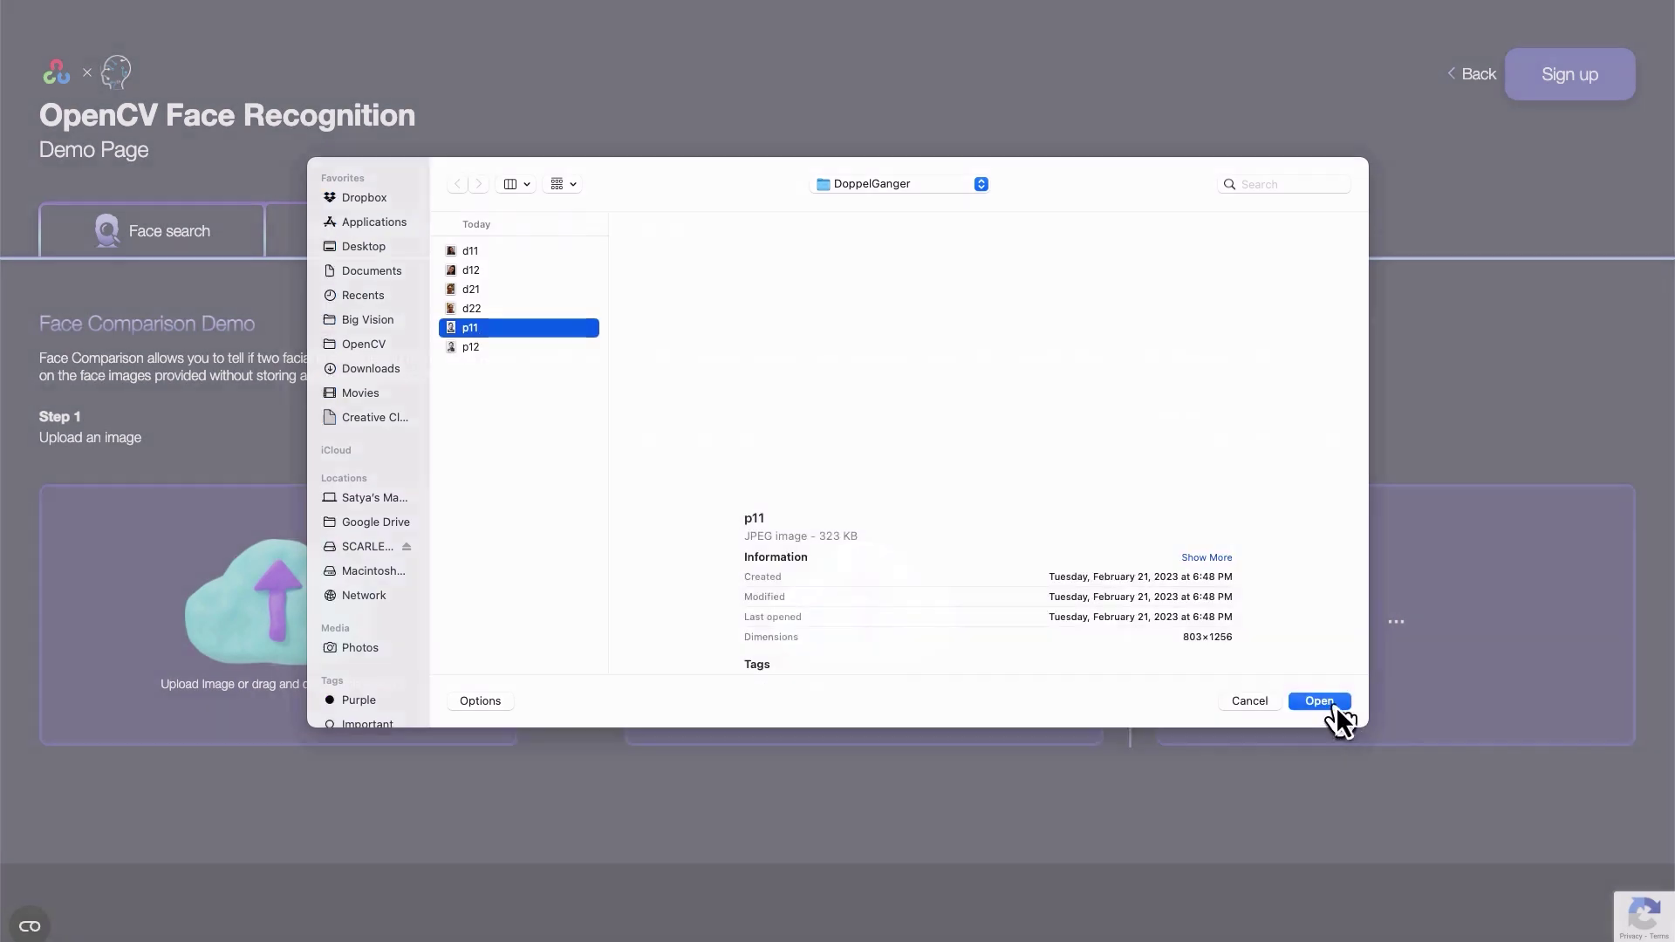
{"action": "left_click", "coordinate": [1337, 705]}
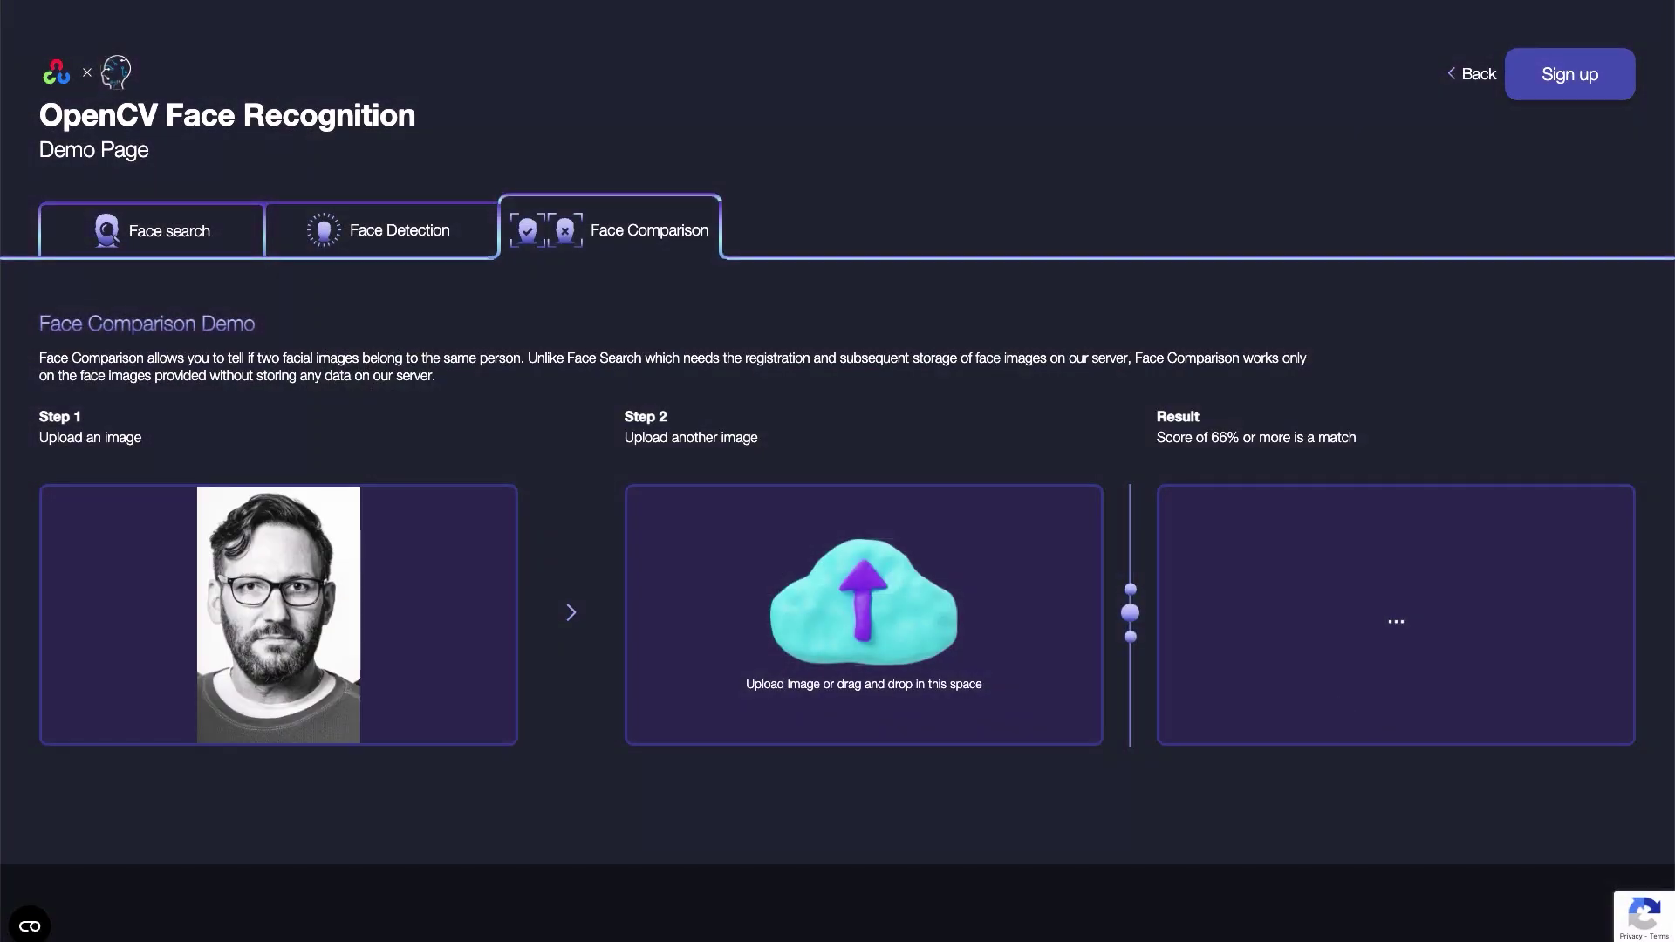
Step: Upload p12 as the second image to compare it with p11
{"action": "left_click", "coordinate": [757, 527]}
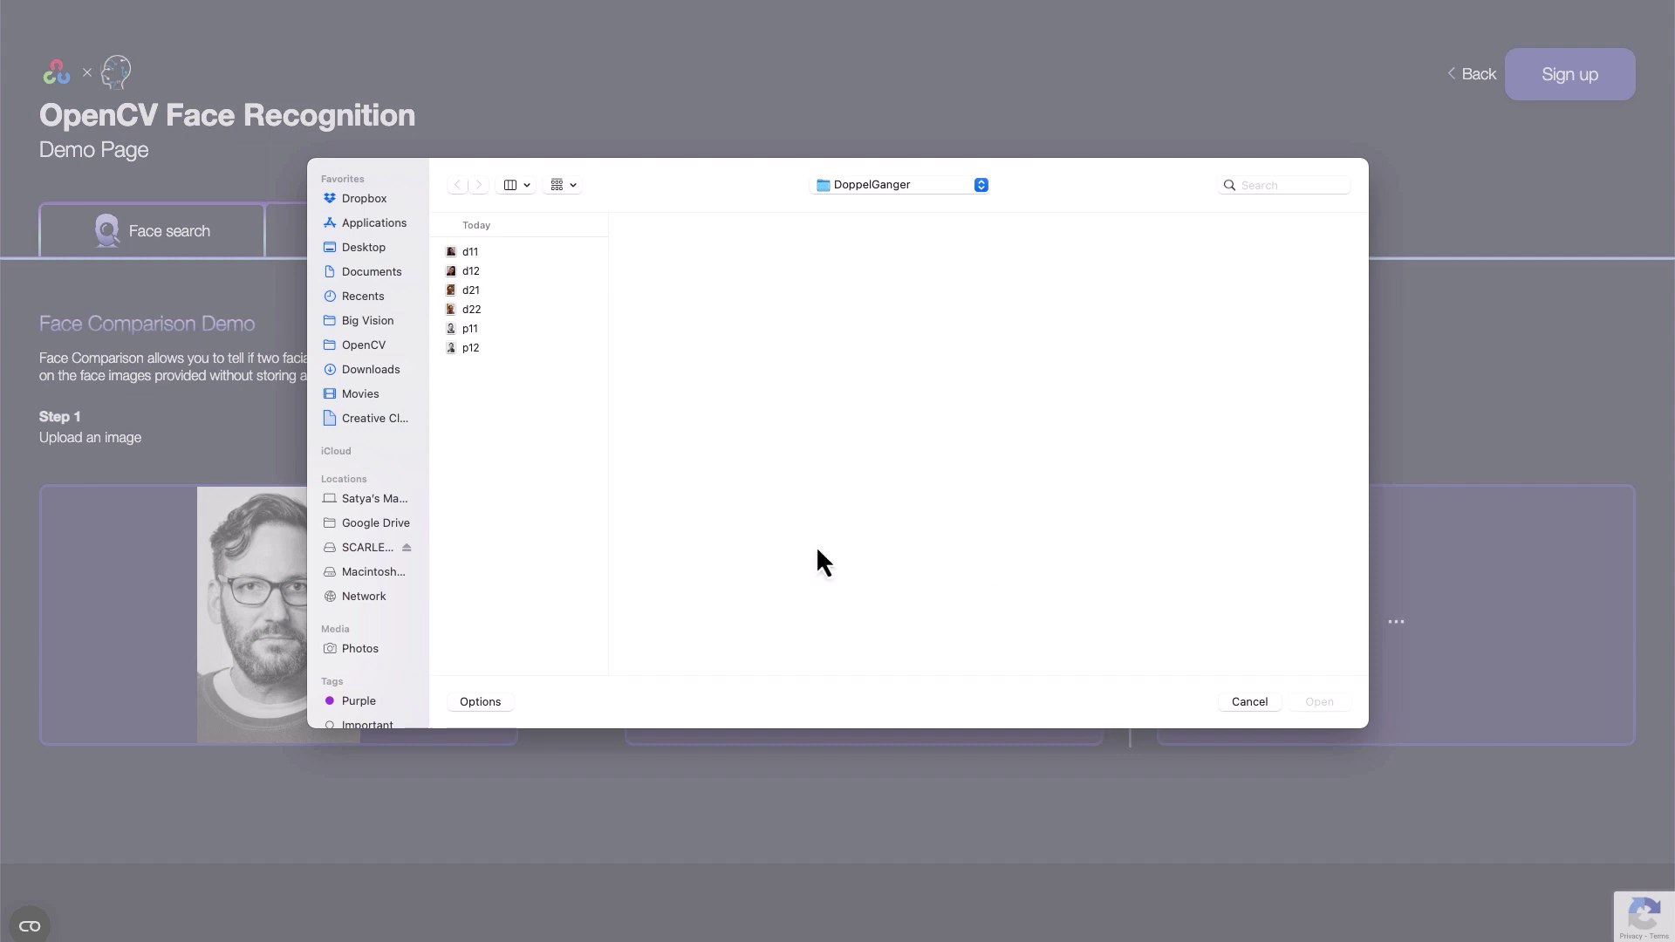
{"action": "left_click", "coordinate": [472, 348]}
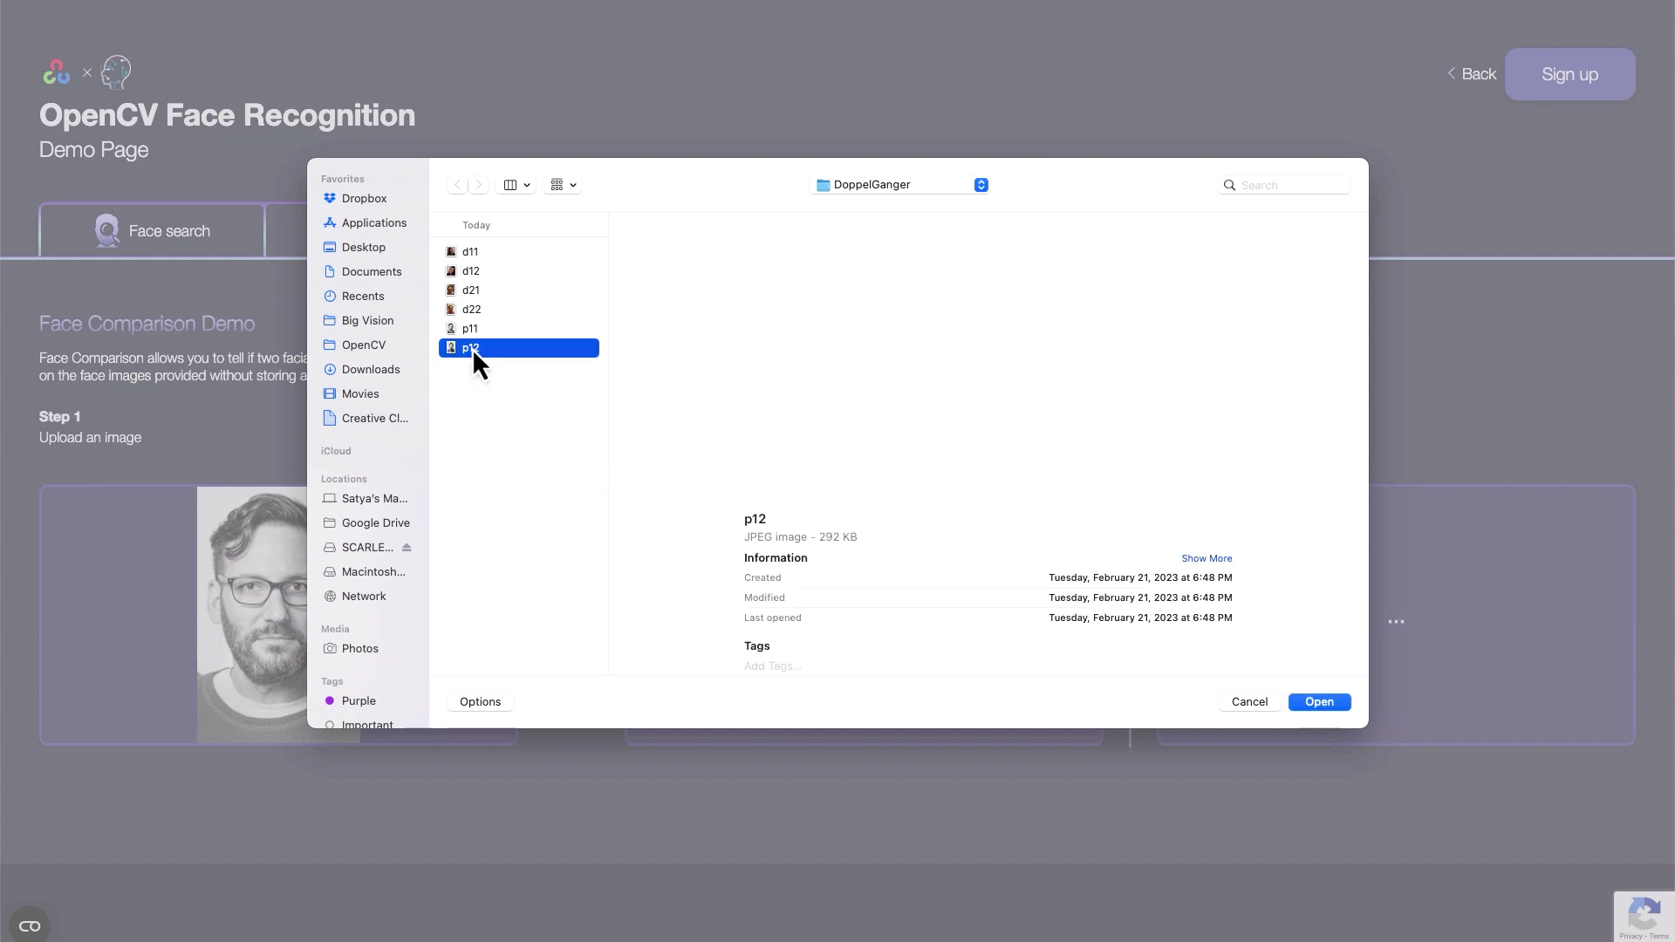
{"action": "left_click", "coordinate": [1333, 706]}
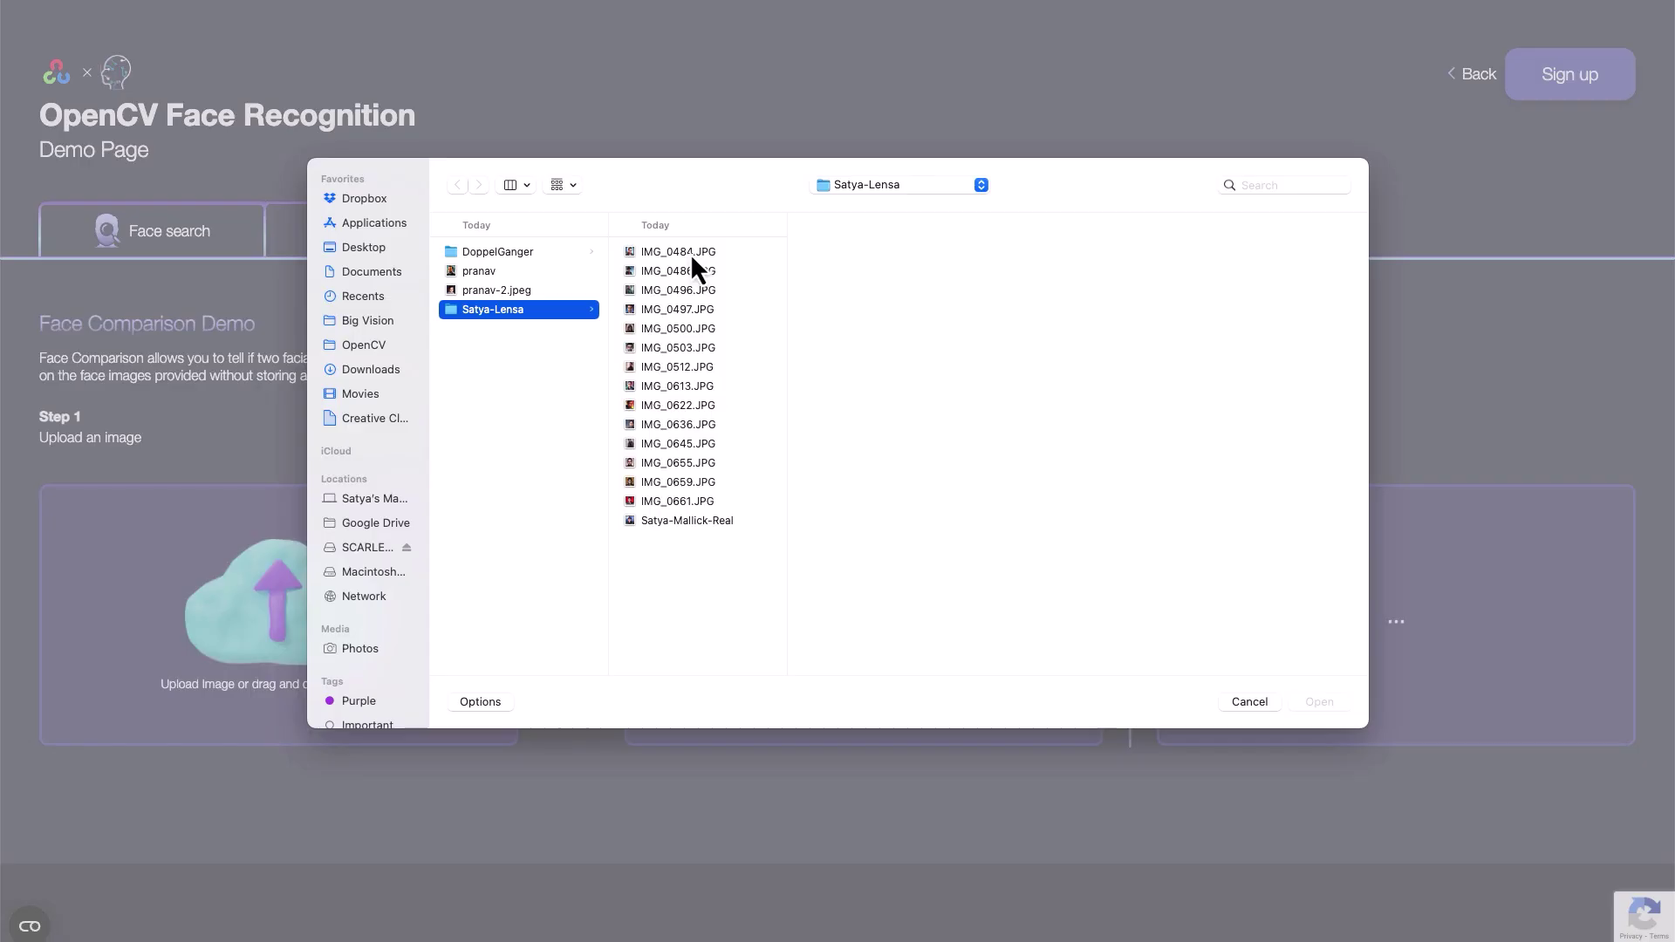
Step: Look through the generated portraits in the Lensa folder and upload the real portrait PNG as the first image
{"action": "left_click", "coordinate": [689, 252]}
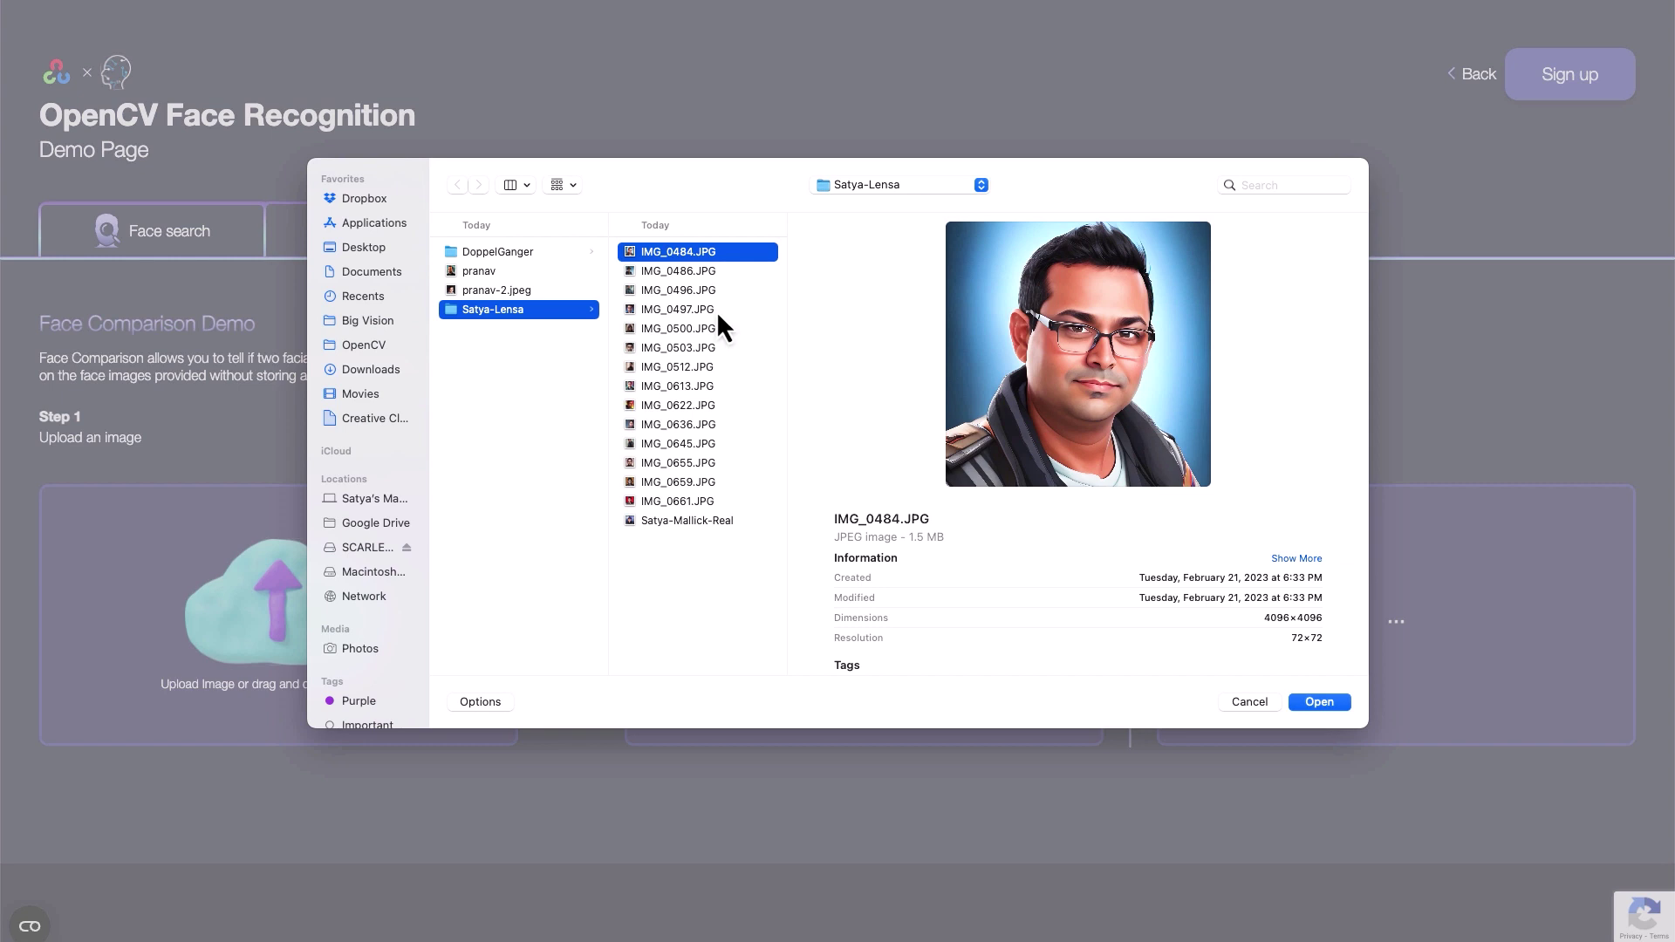
{"action": "key", "text": "Down"}
{"action": "key", "text": "Down"}
{"action": "key", "text": "Down"}
{"action": "key", "text": "Down"}
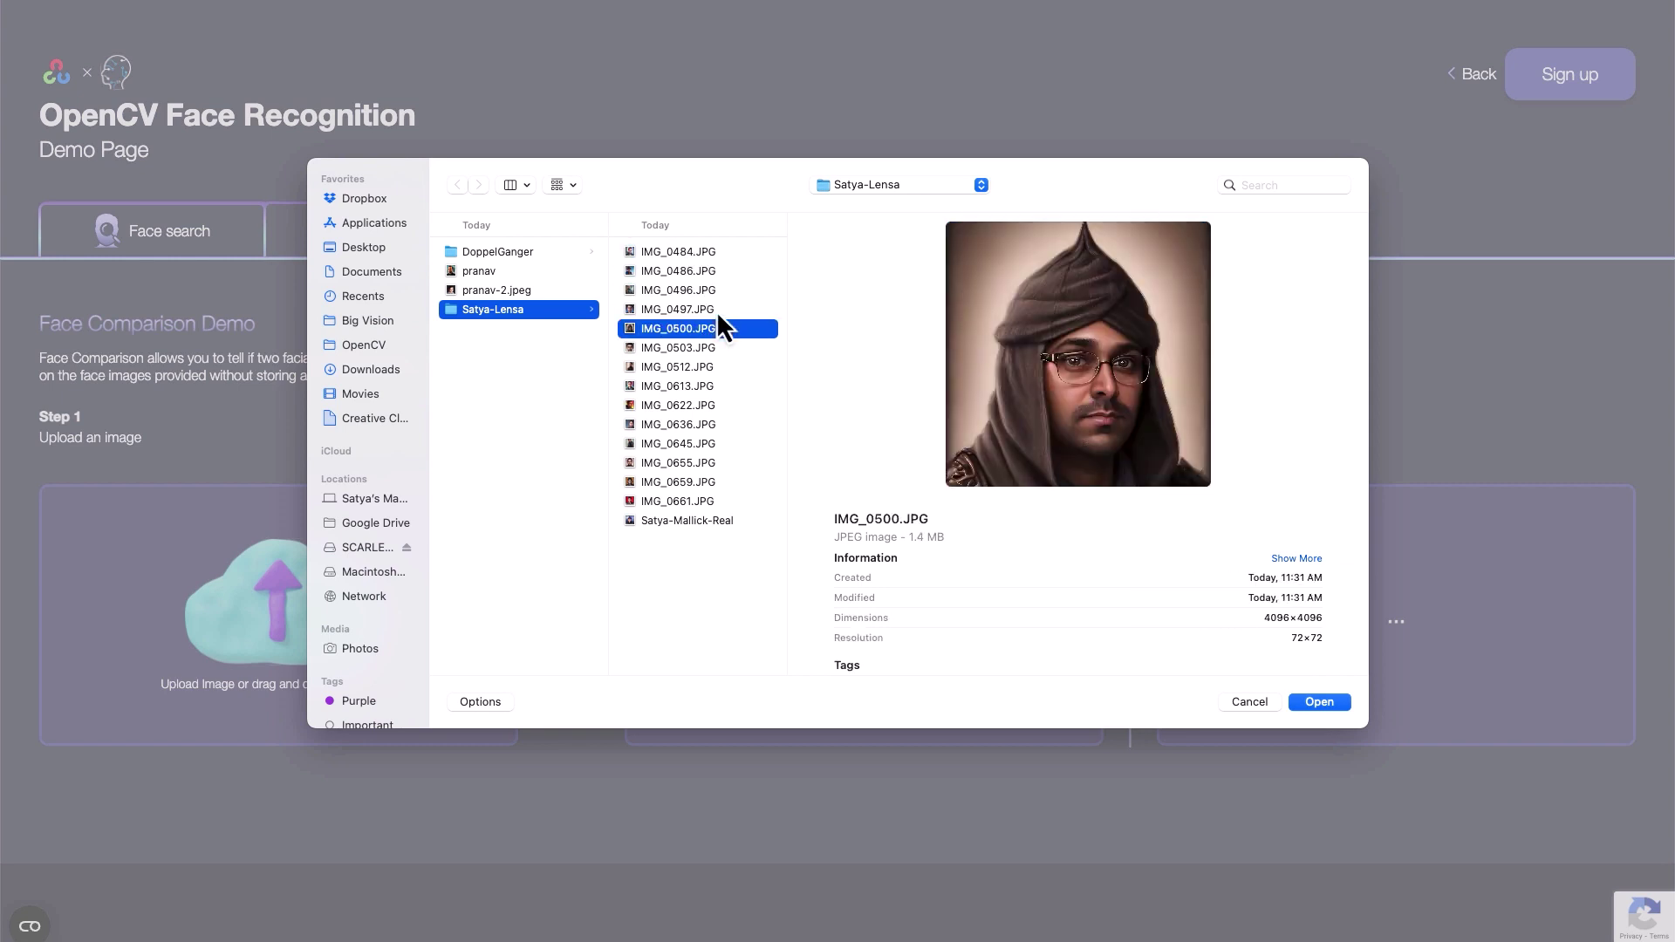
{"action": "key", "text": "Down"}
{"action": "key", "text": "Down"}
{"action": "key", "text": "Down"}
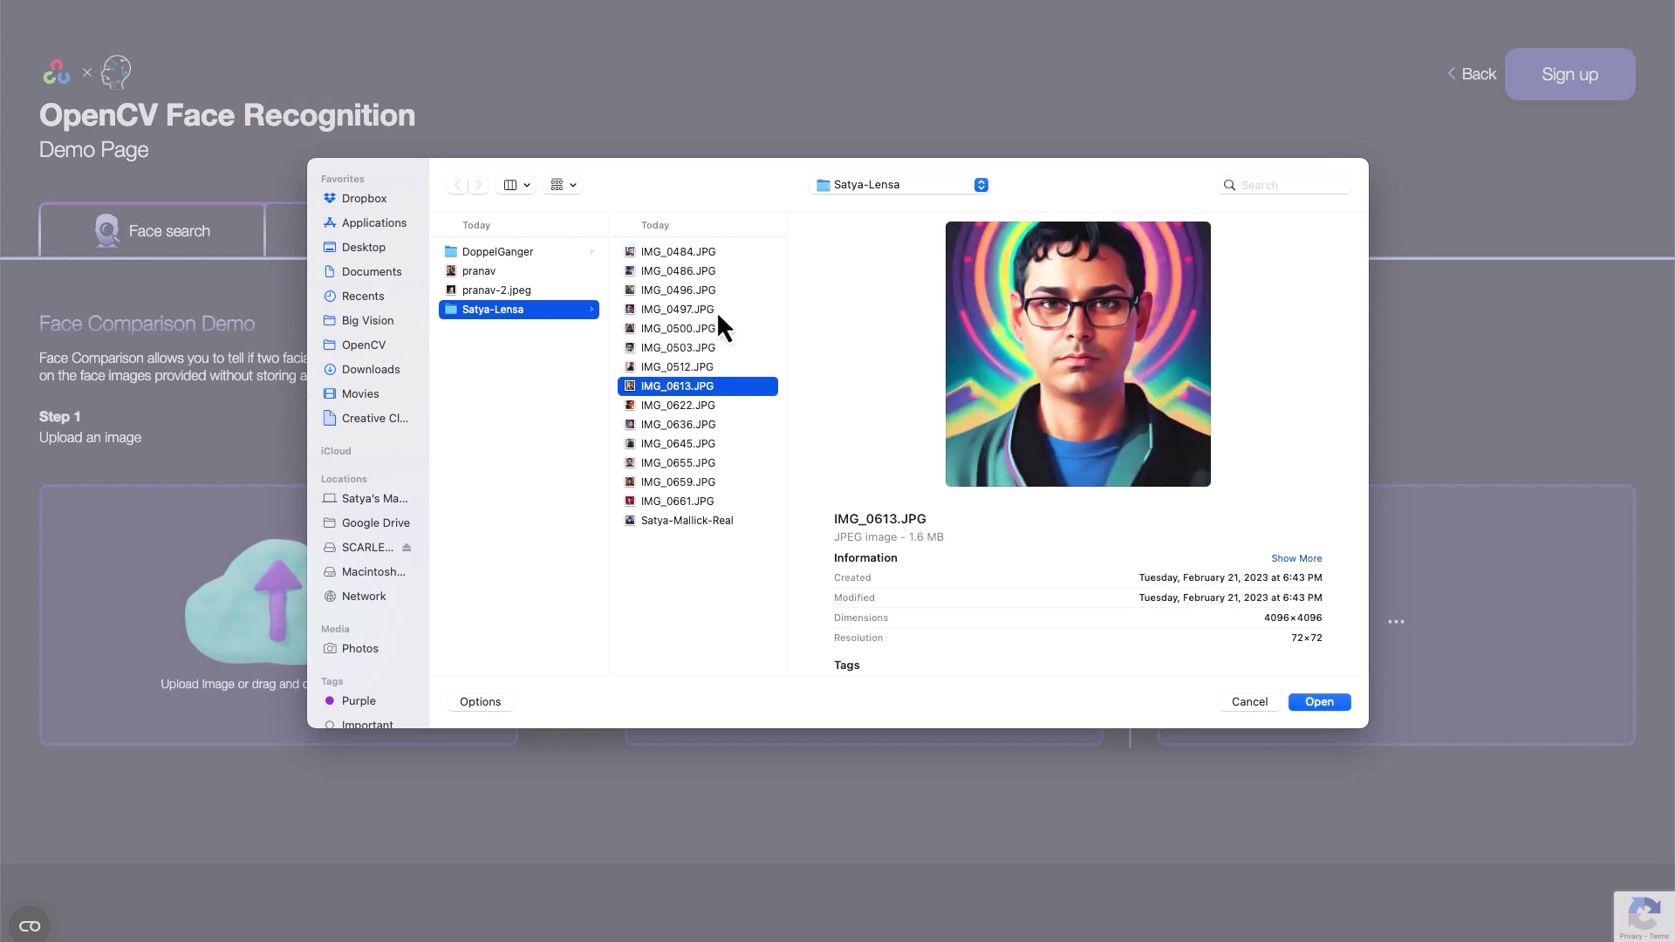
{"action": "key", "text": "Down"}
{"action": "key", "text": "Down"}
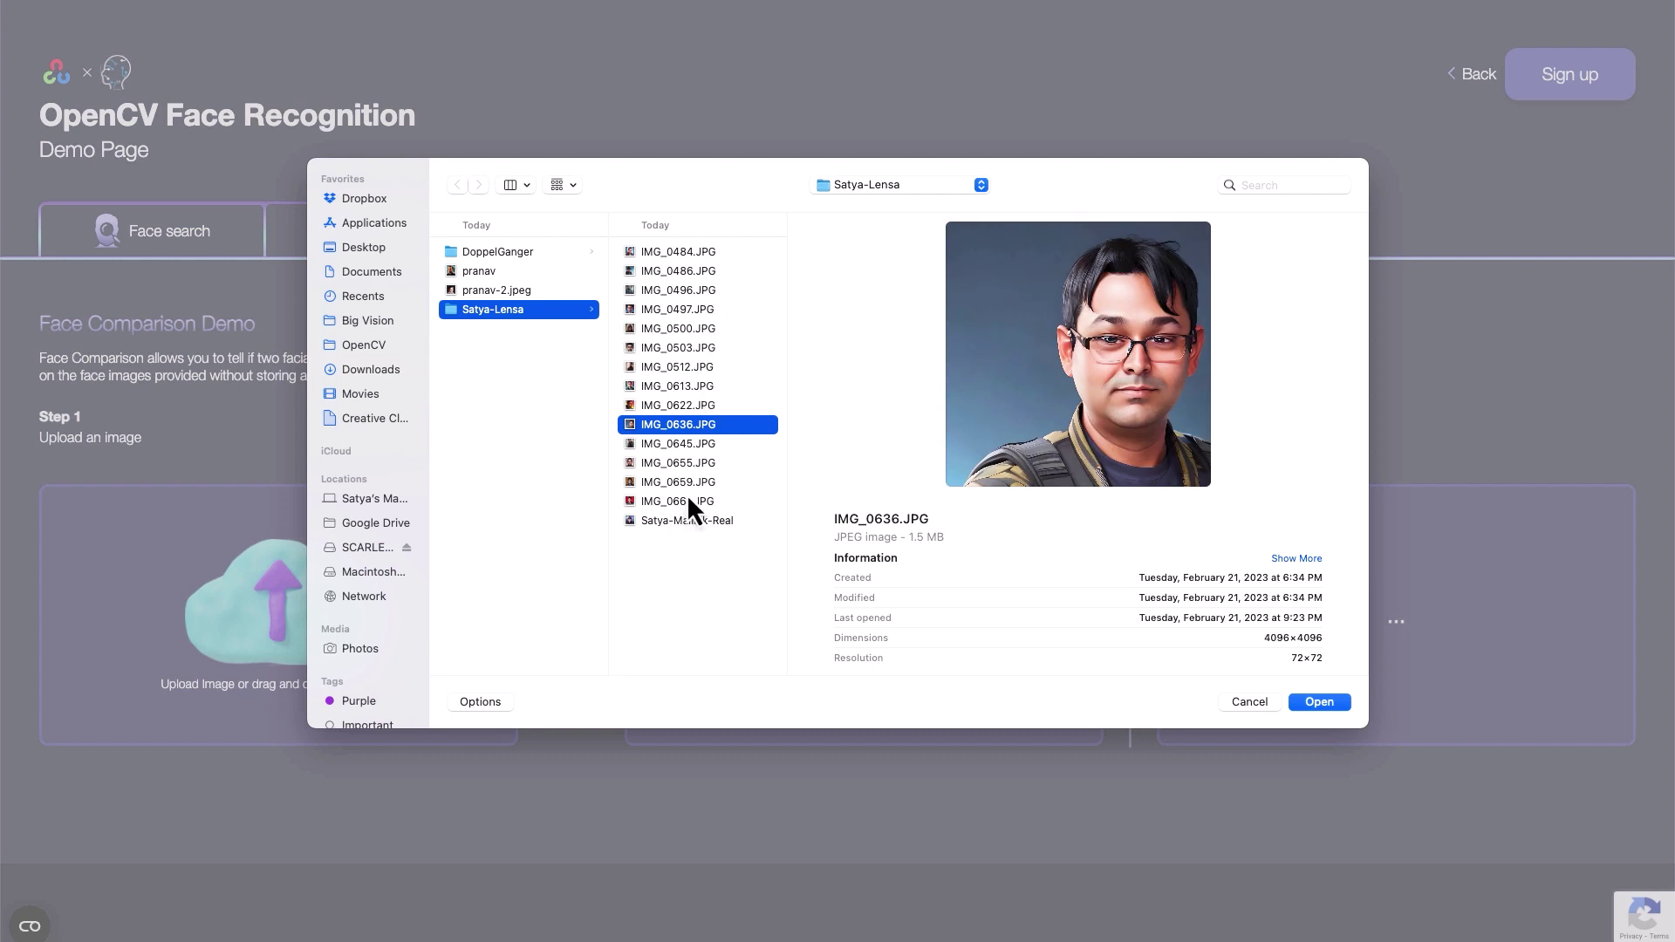
{"action": "left_click", "coordinate": [694, 523]}
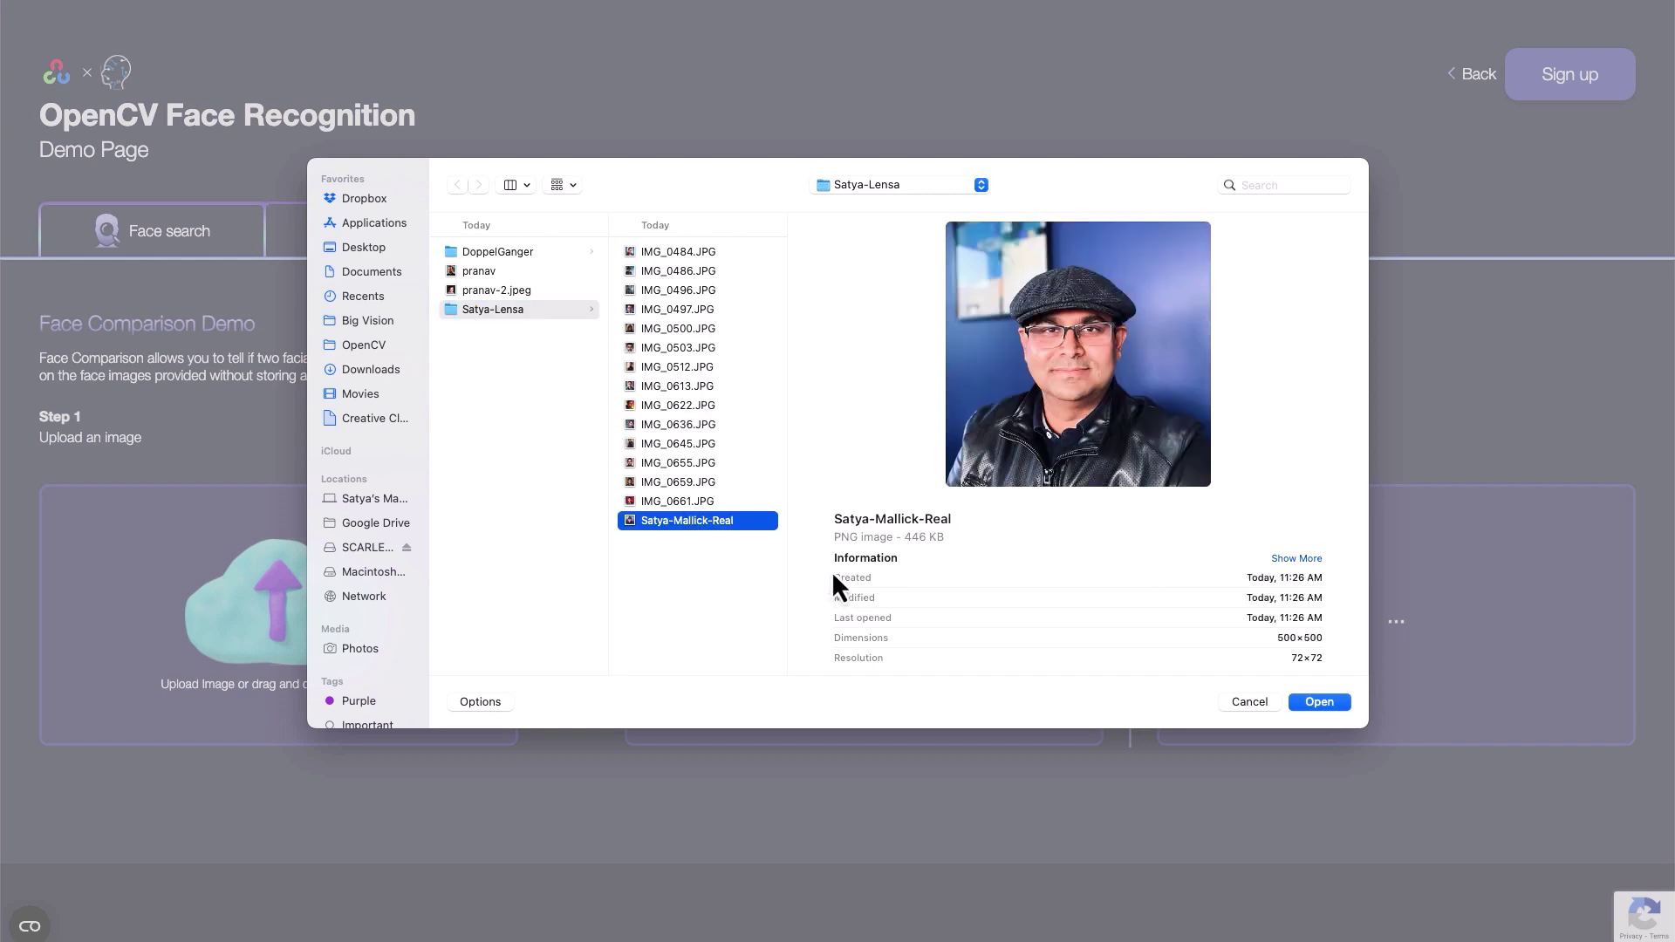
{"action": "left_click", "coordinate": [1318, 701]}
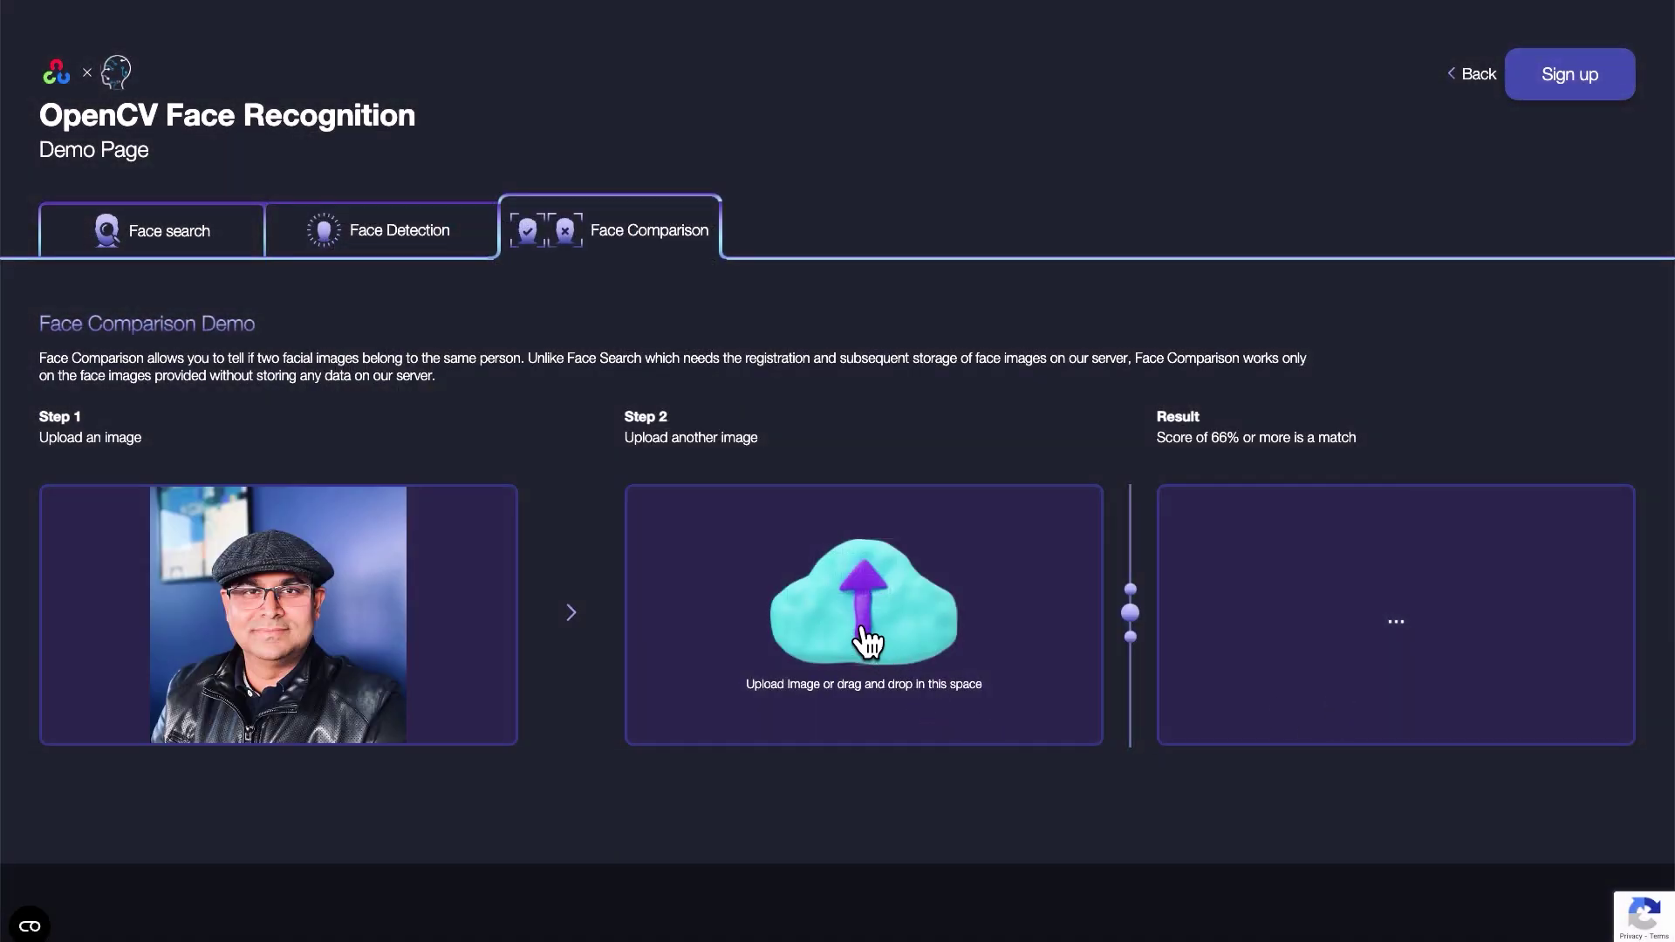
Step: Upload IMG_0496.JPG as the second image to compare it with the real portrait
{"action": "left_click", "coordinate": [875, 728]}
{"action": "left_click", "coordinate": [497, 289]}
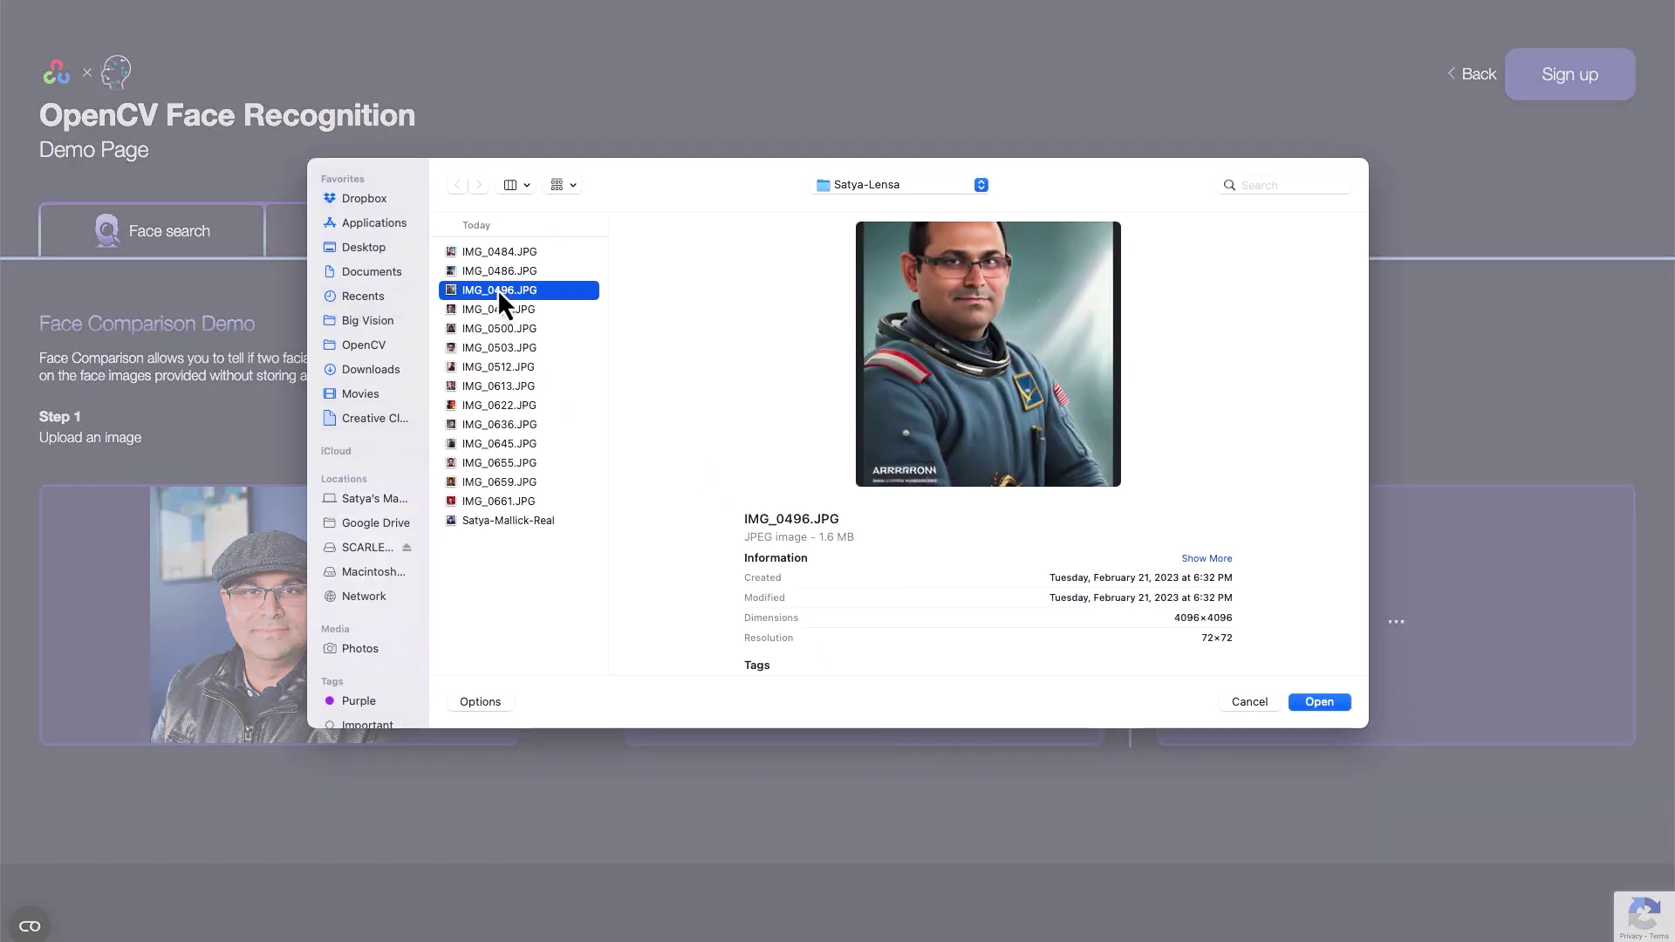
{"action": "left_click", "coordinate": [1326, 702]}
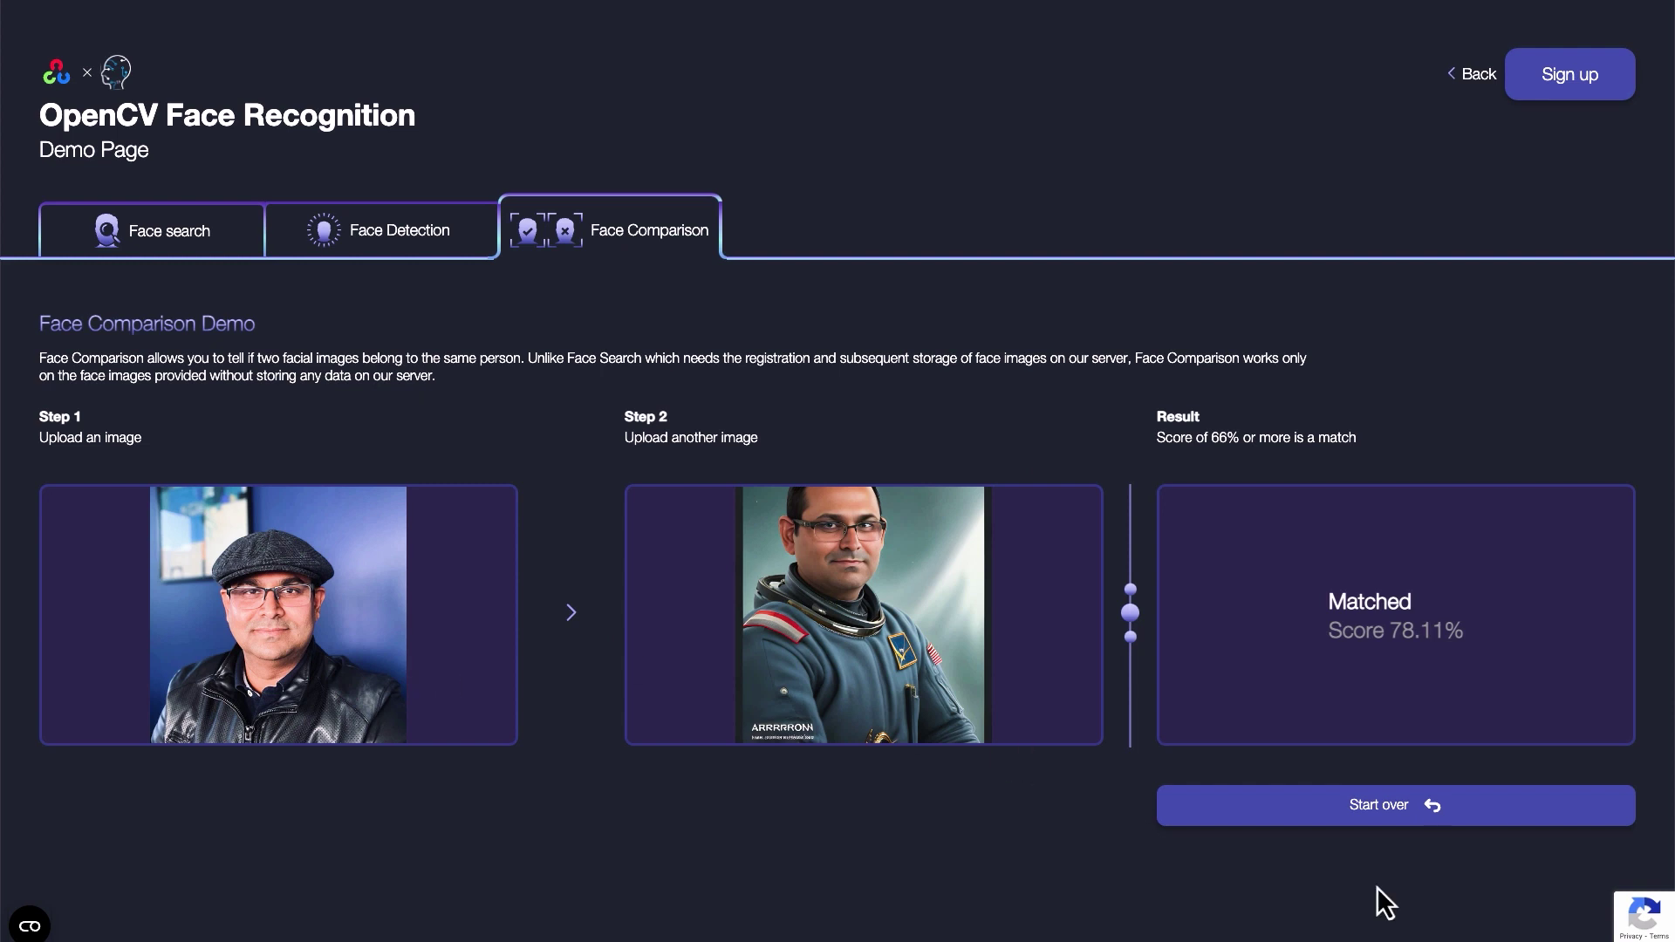
Step: Start the comparison over and upload the real portrait PNG as the first image
{"action": "left_click", "coordinate": [1312, 809]}
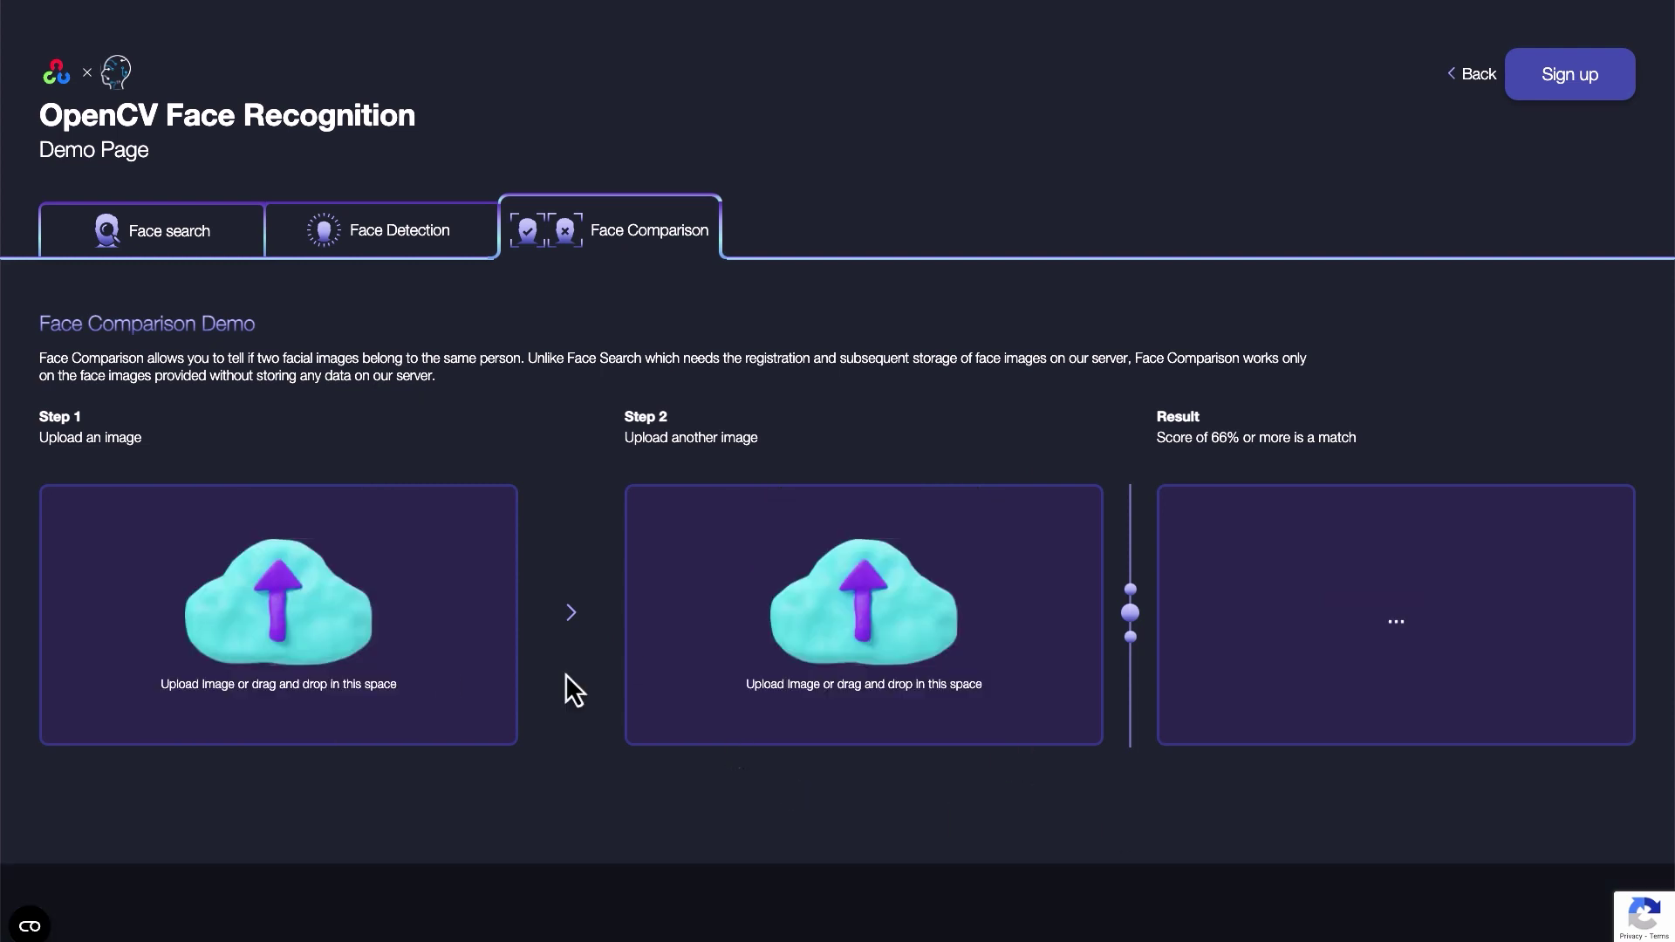
{"action": "left_click", "coordinate": [360, 653]}
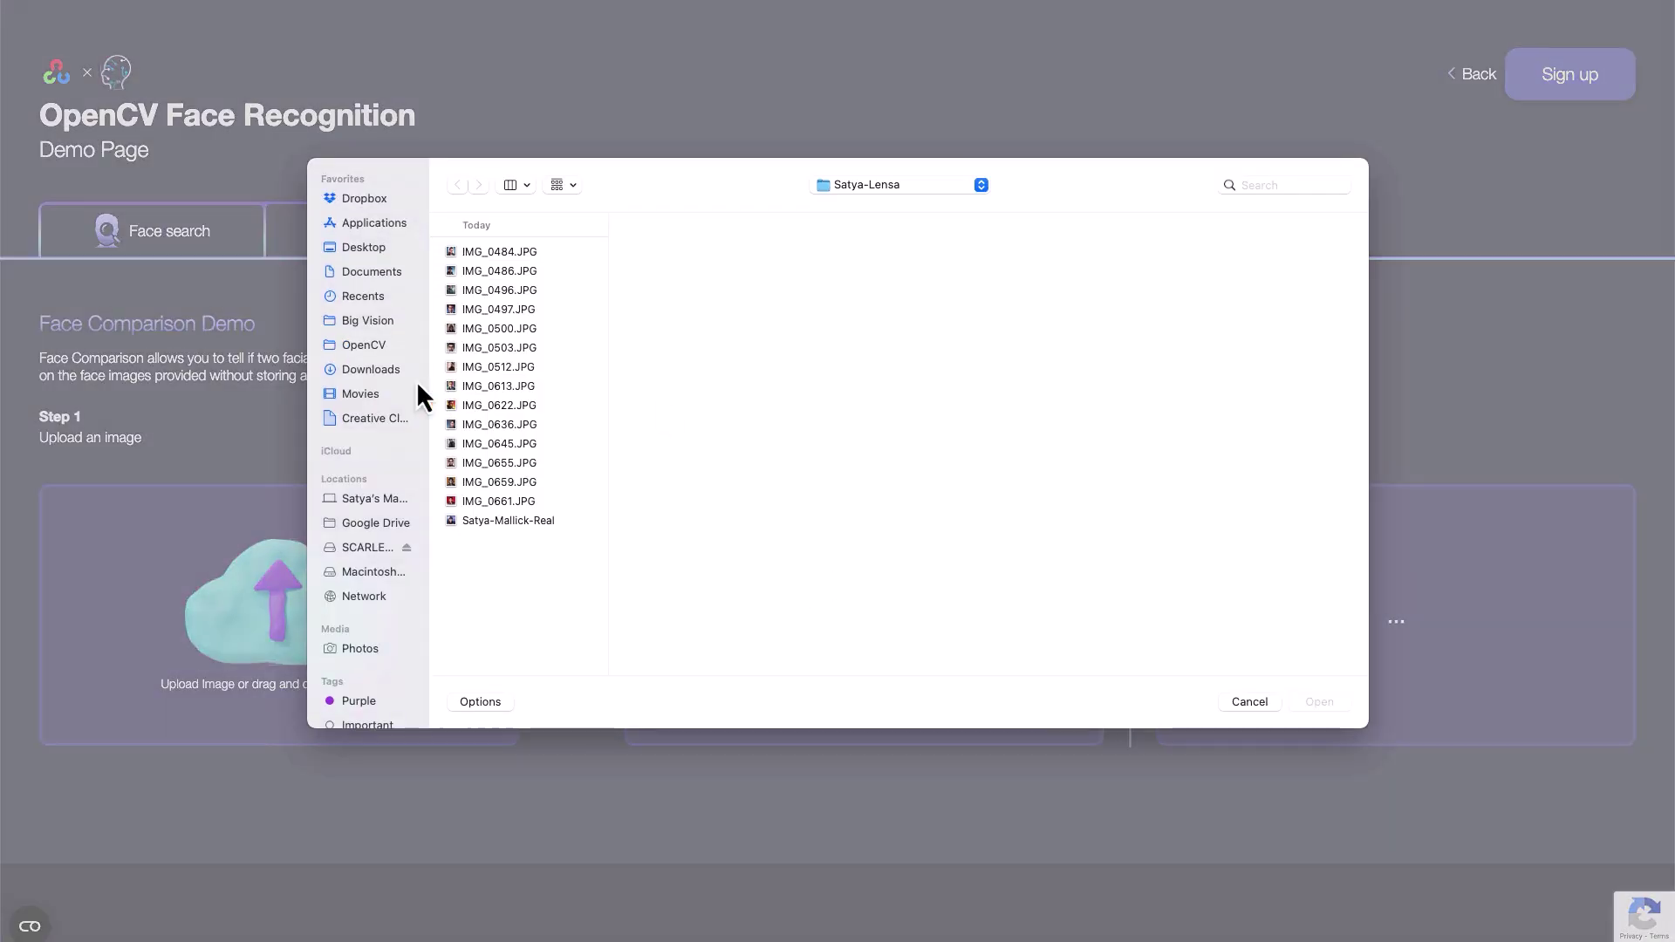
{"action": "left_click", "coordinate": [519, 521]}
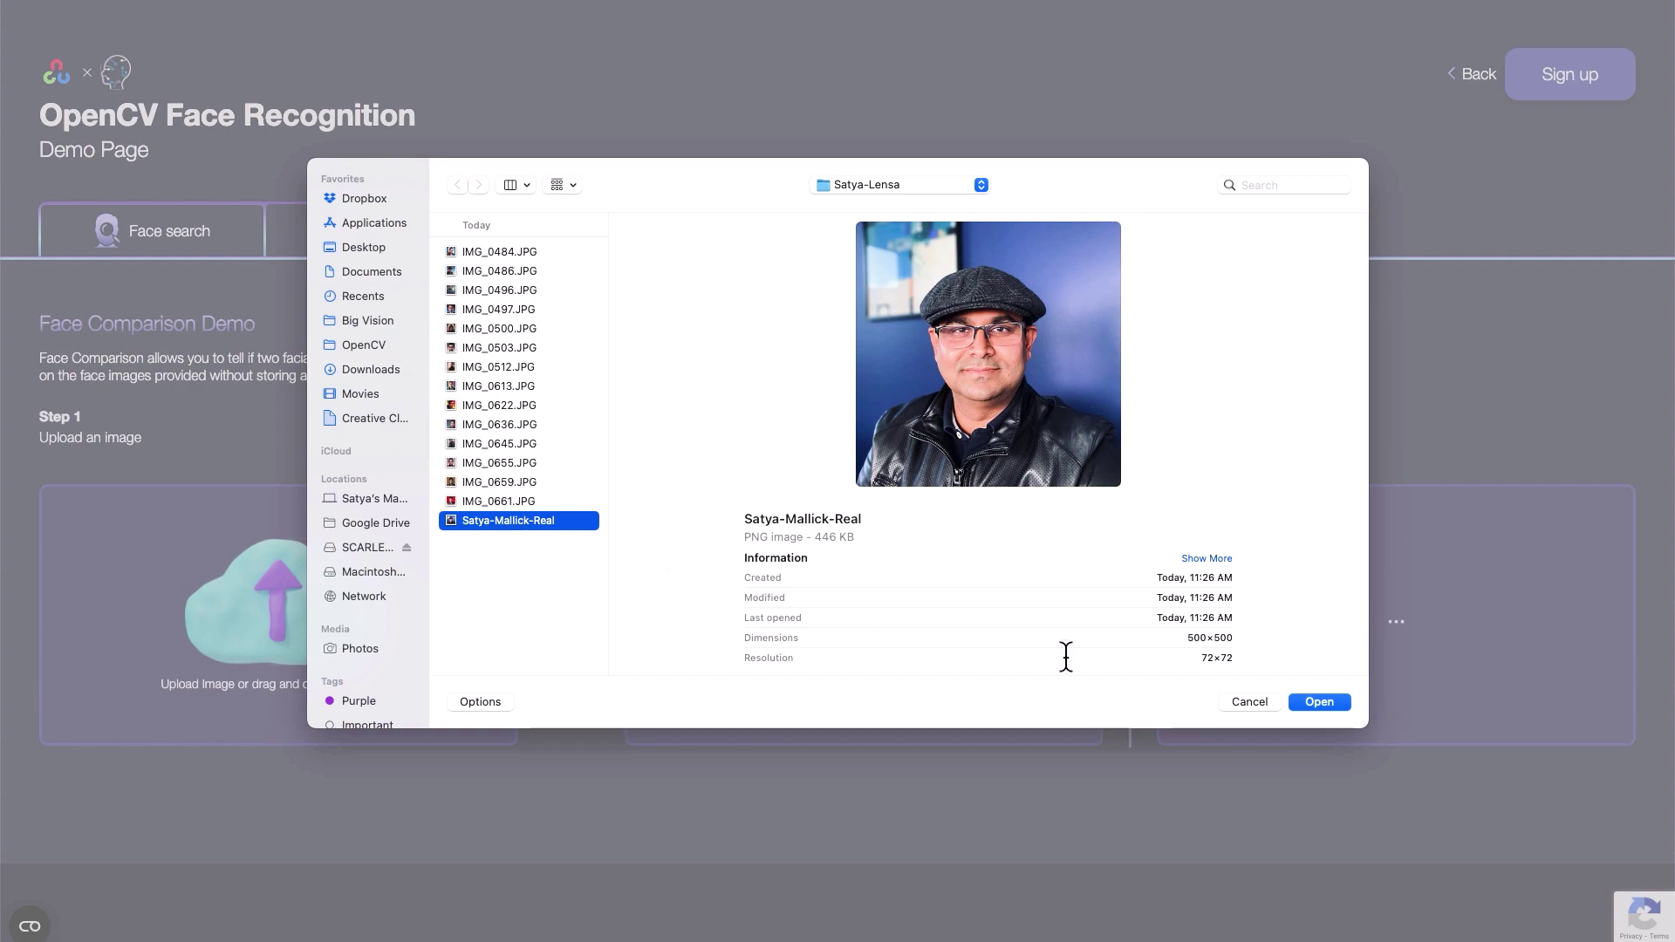
{"action": "left_click", "coordinate": [1318, 702]}
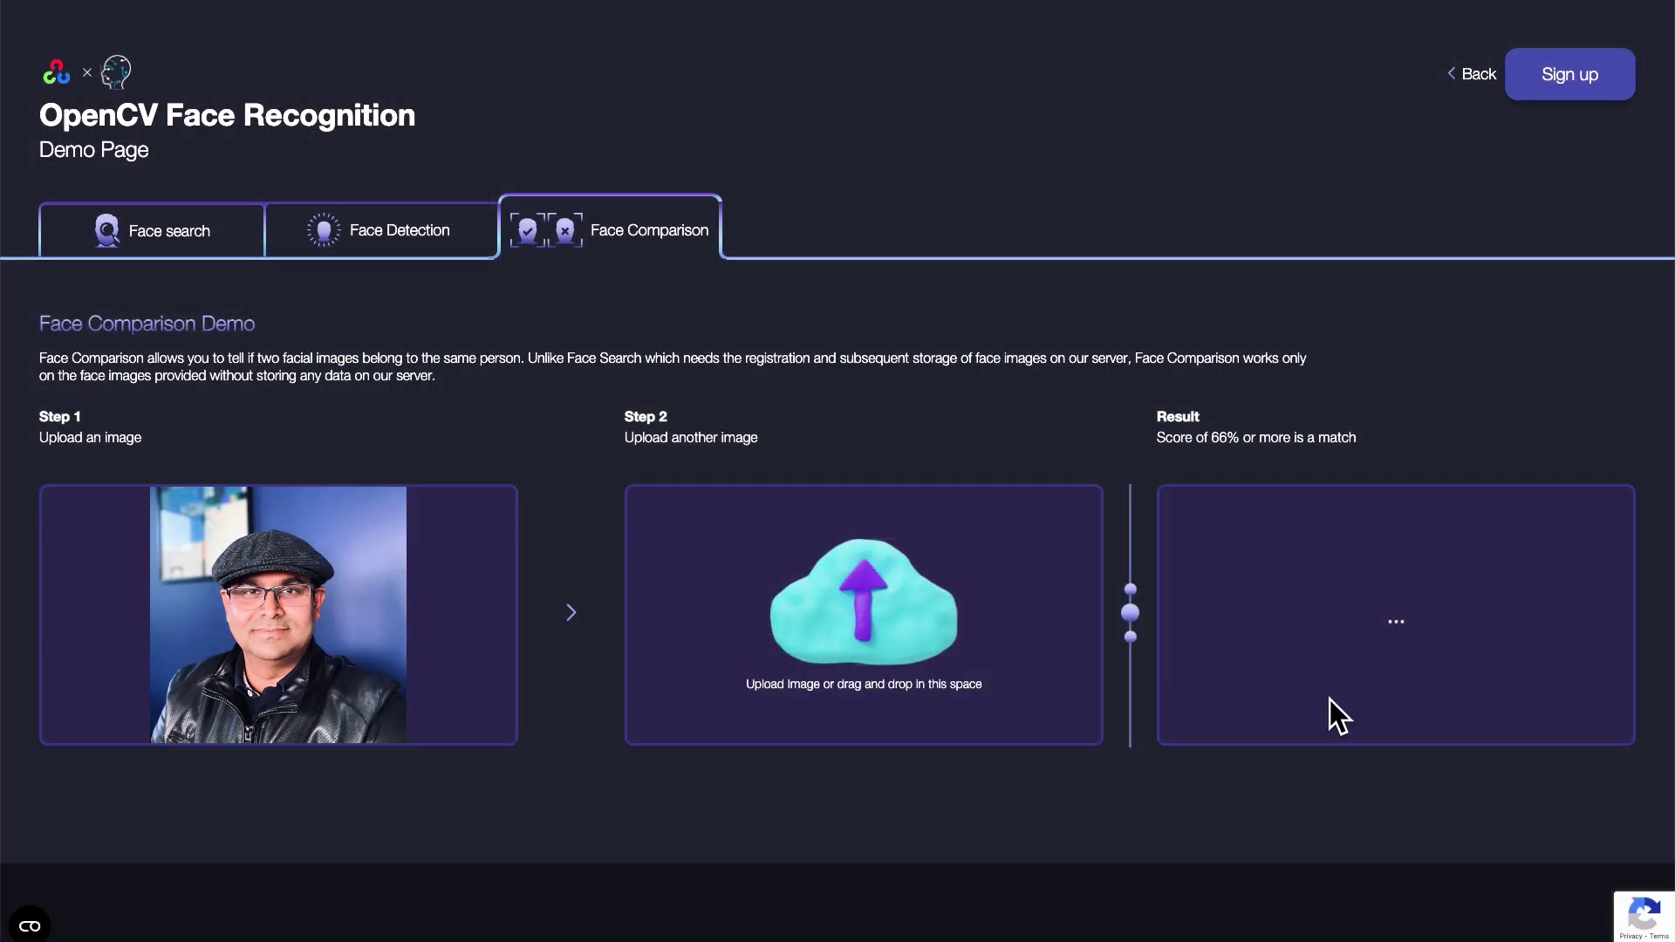
Step: Upload IMG_0645.JPG as the second image to compare it with the real portrait
{"action": "left_click", "coordinate": [950, 643]}
{"action": "left_click", "coordinate": [489, 470]}
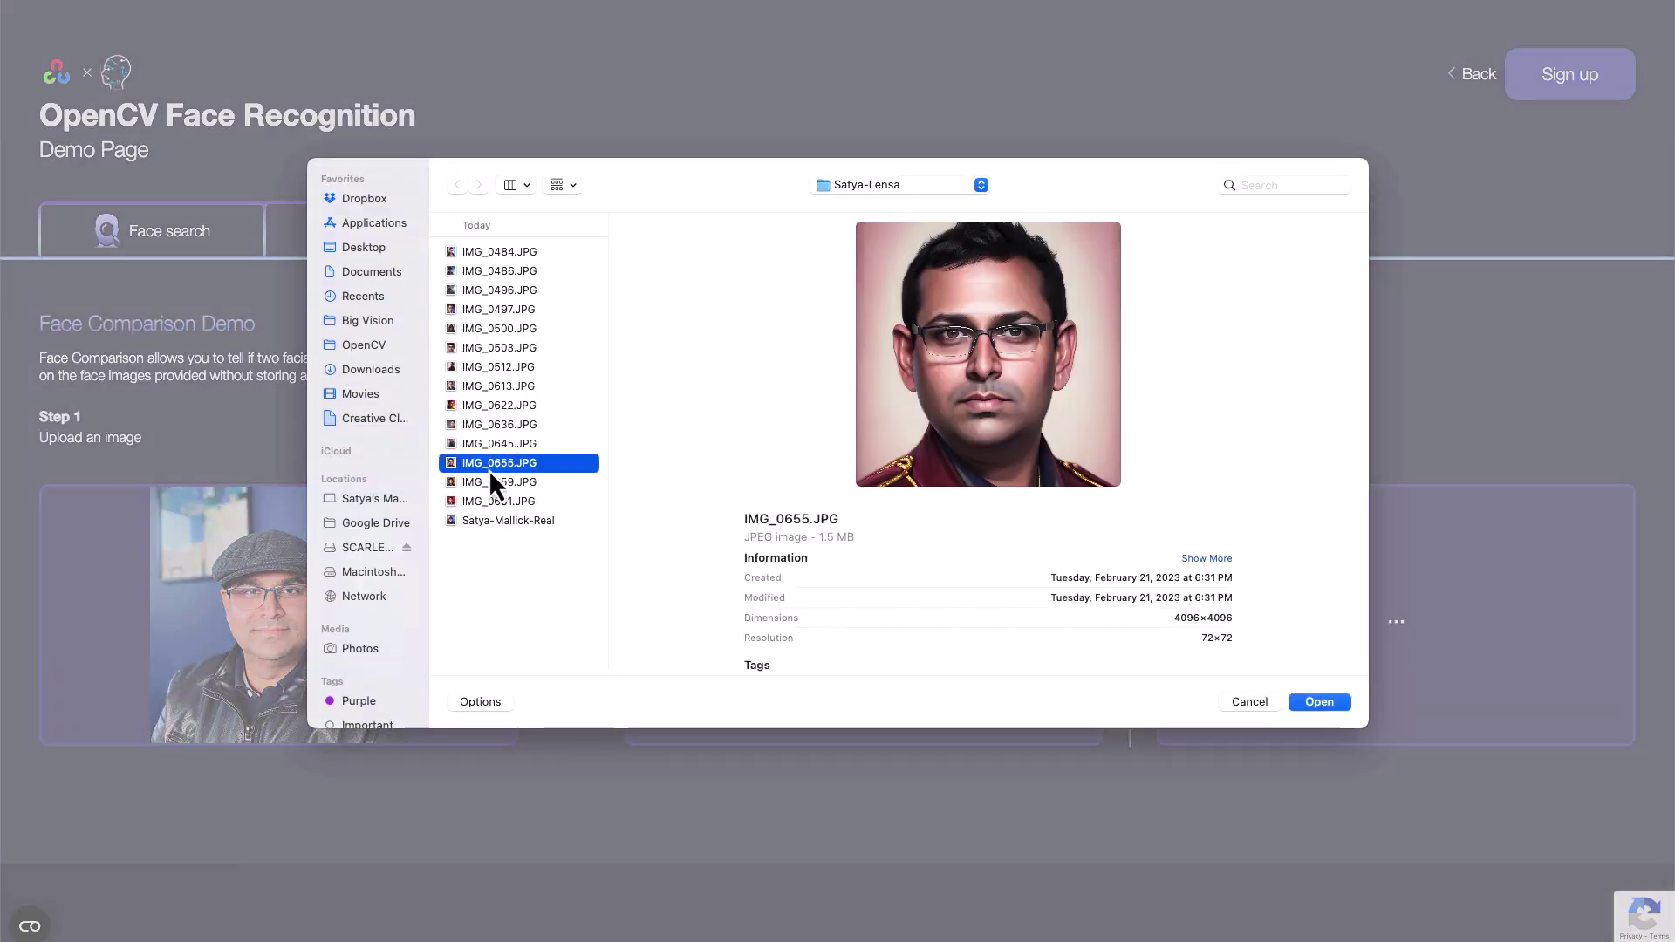
{"action": "key", "text": "Up"}
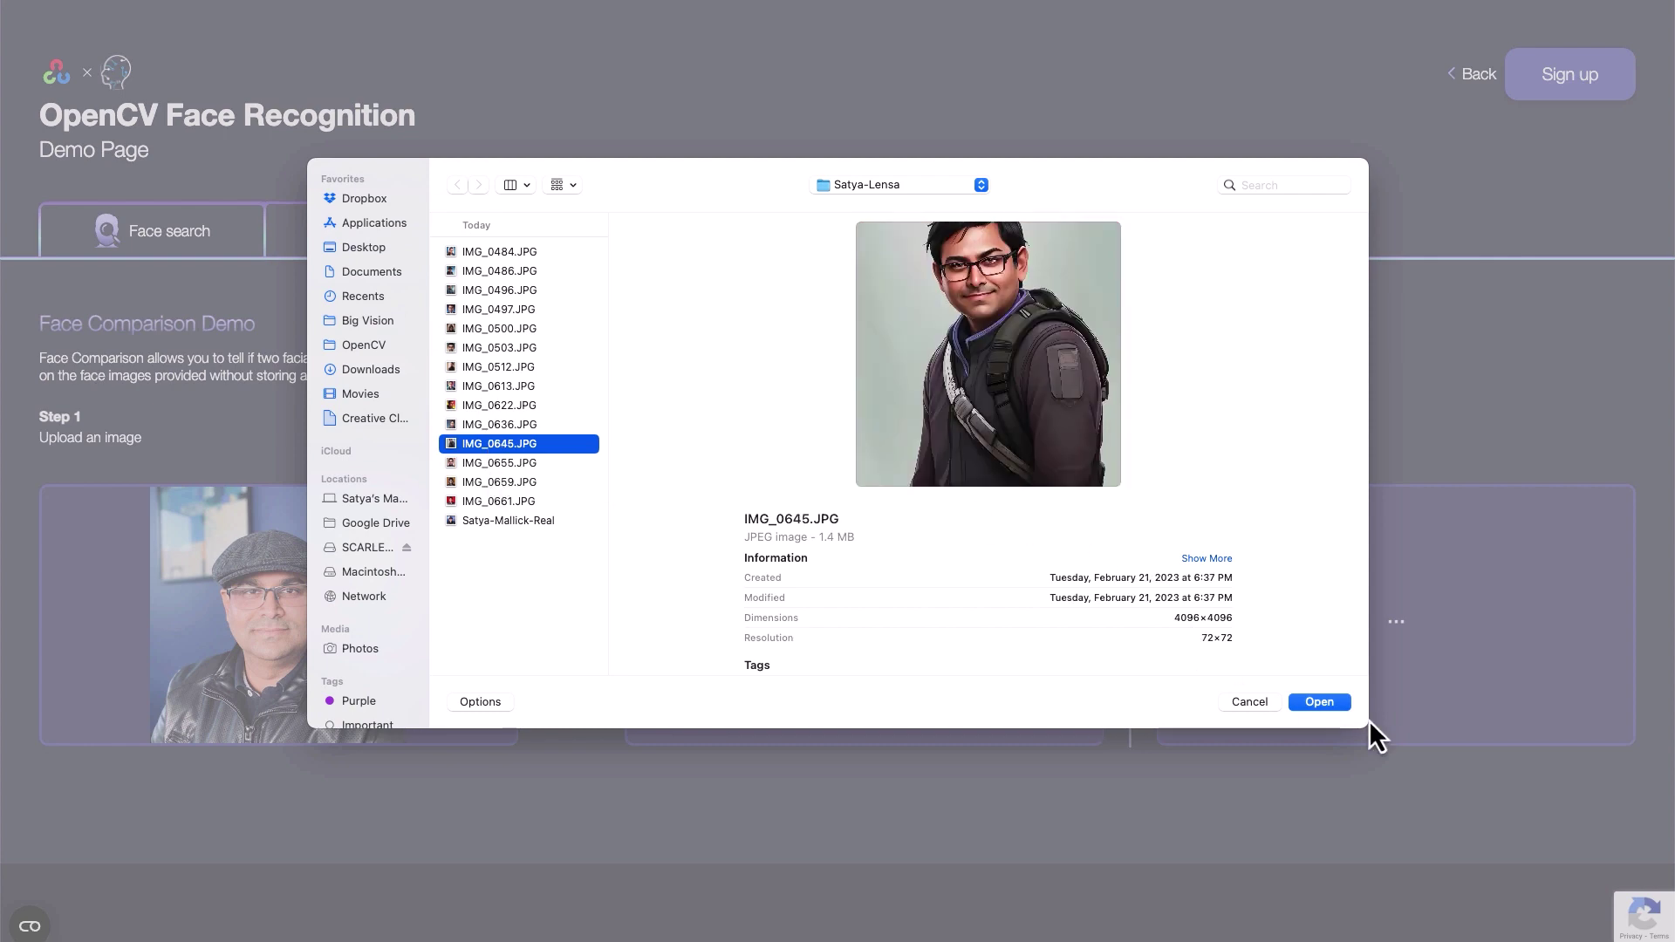
{"action": "left_click", "coordinate": [1326, 703]}
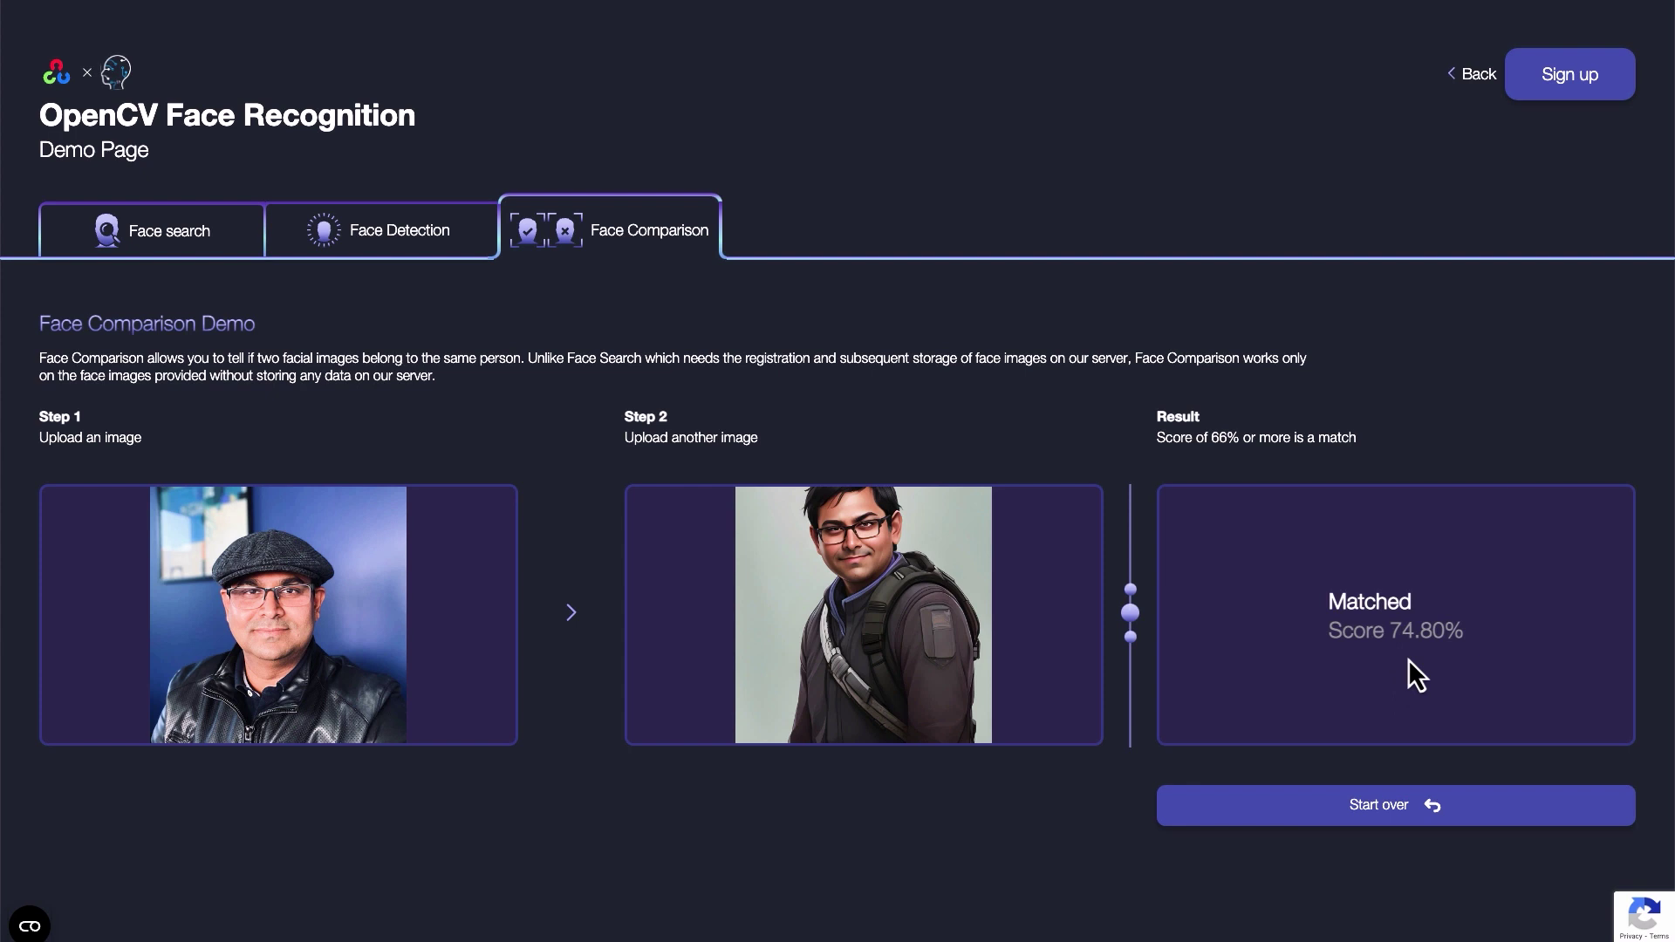
Step: Start a new comparison, preview IMG_0486.JPG, and upload the real portrait PNG as the first image
{"action": "left_click", "coordinate": [1351, 820]}
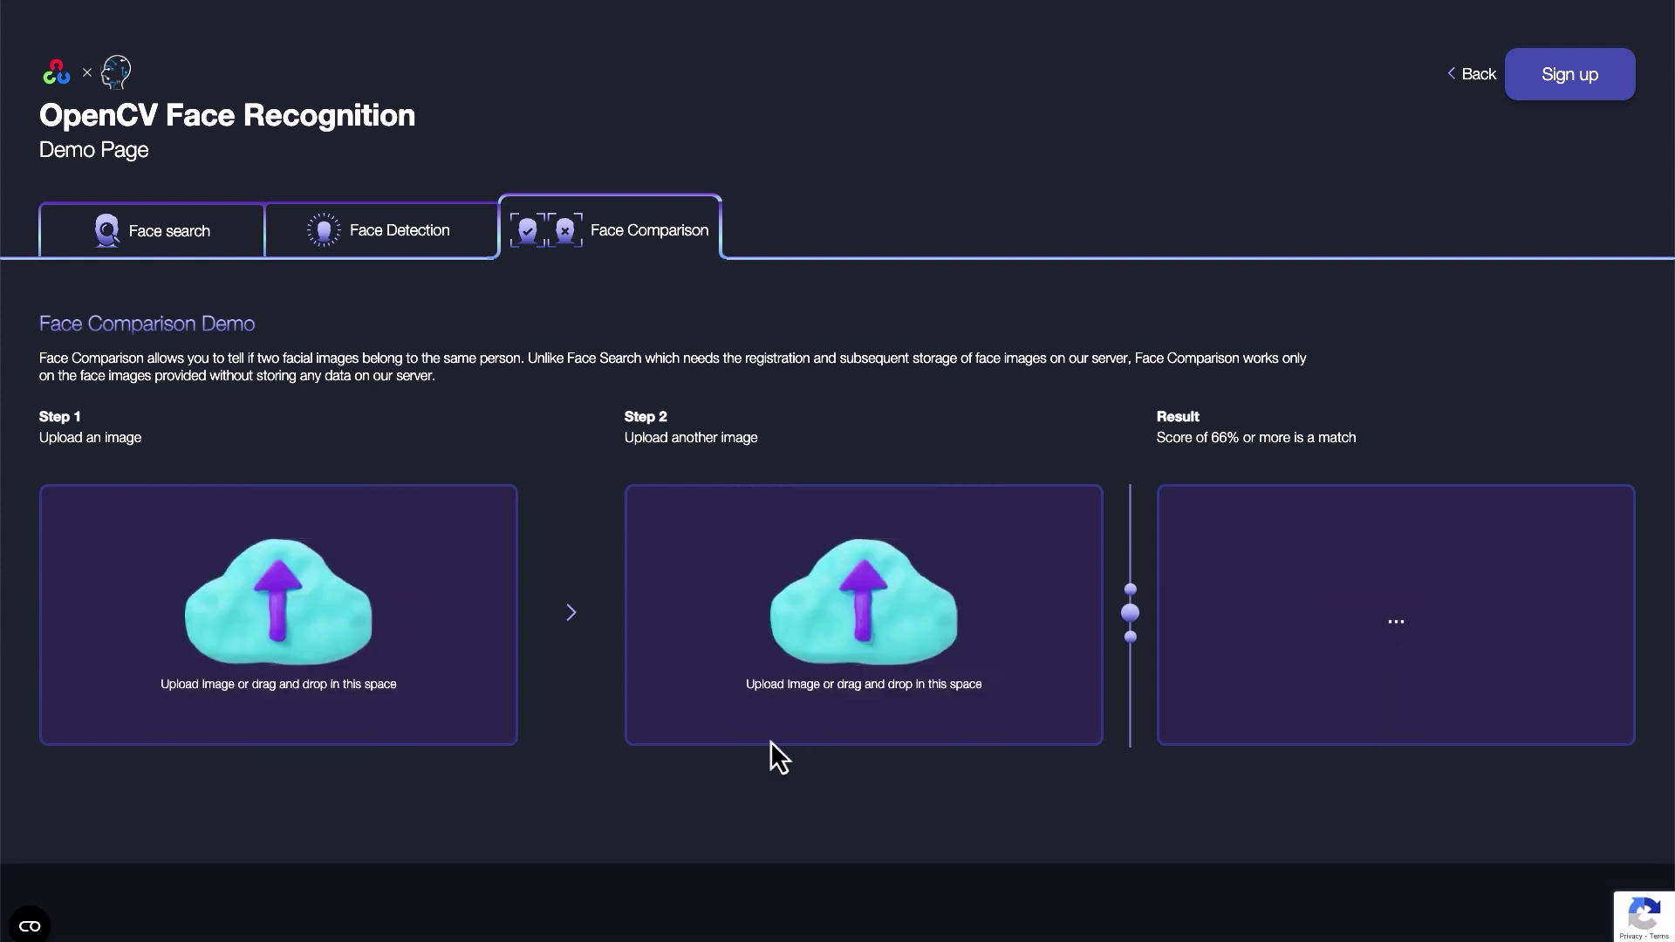
{"action": "left_click", "coordinate": [339, 619]}
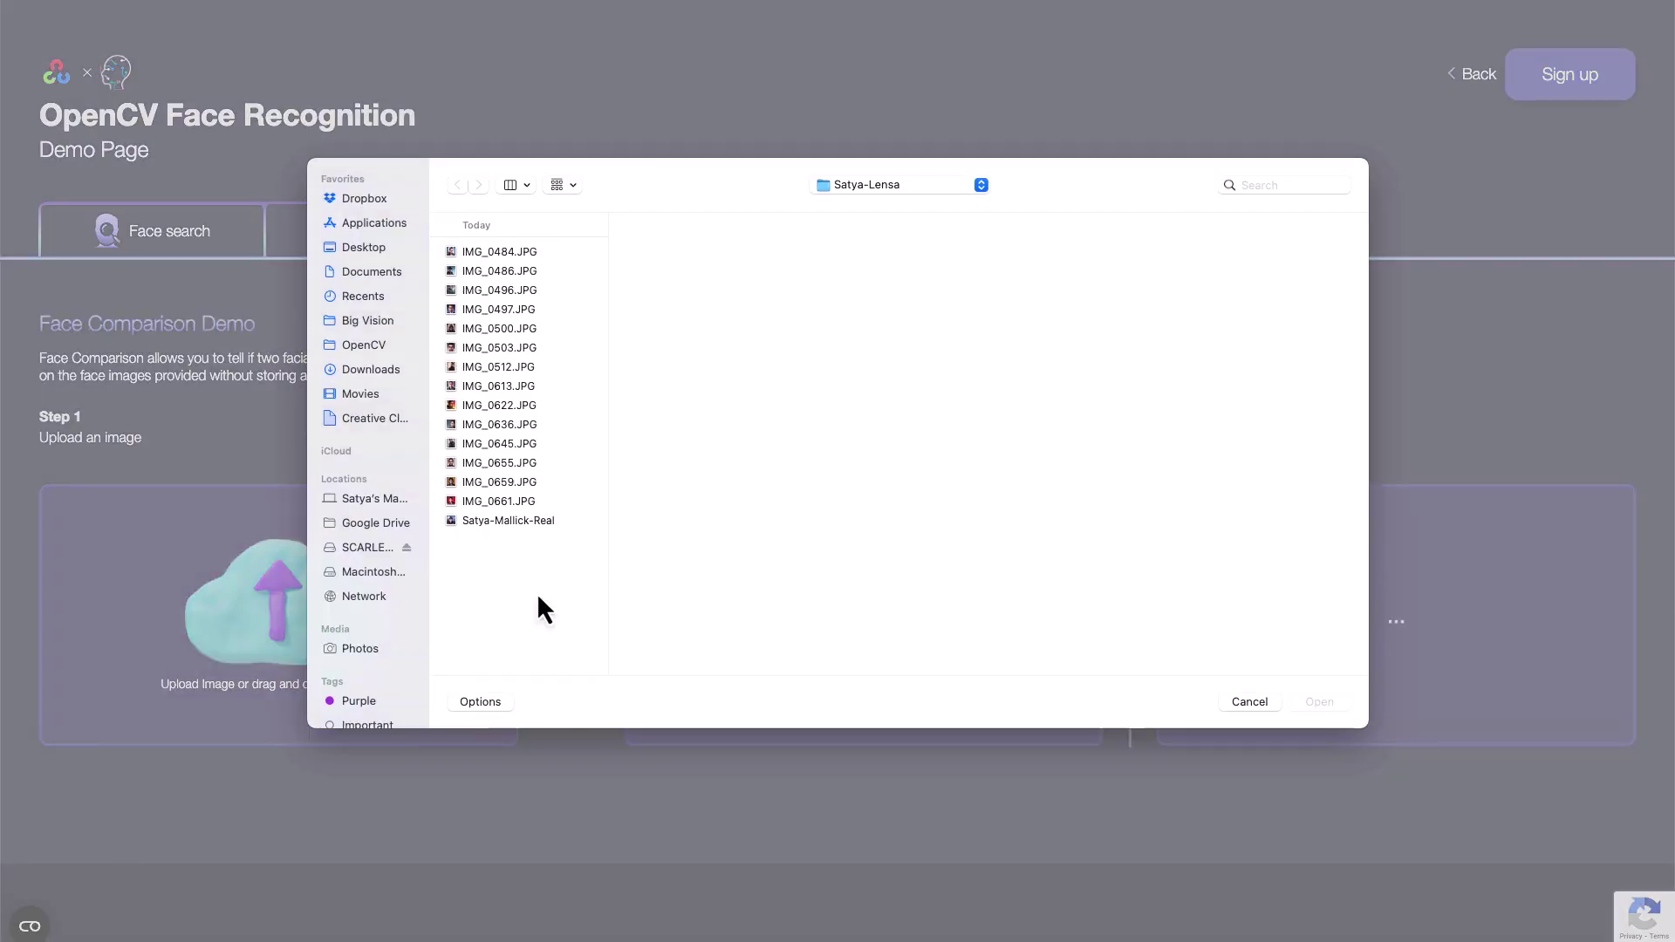
{"action": "left_click", "coordinate": [499, 271]}
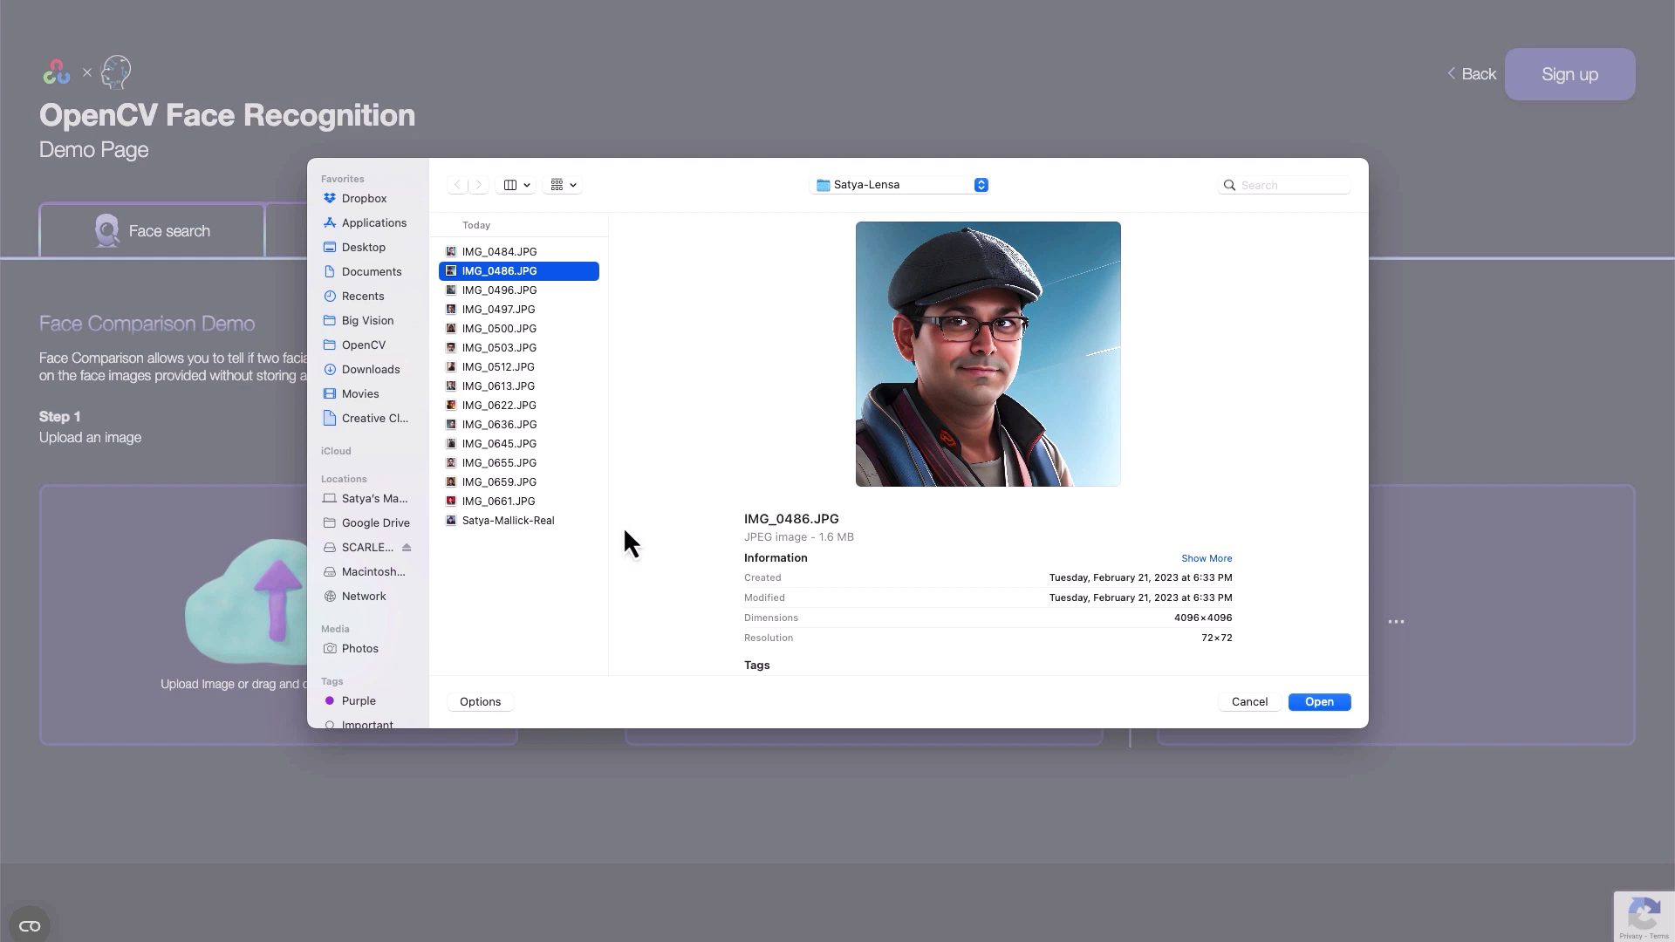
{"action": "left_click", "coordinate": [548, 526]}
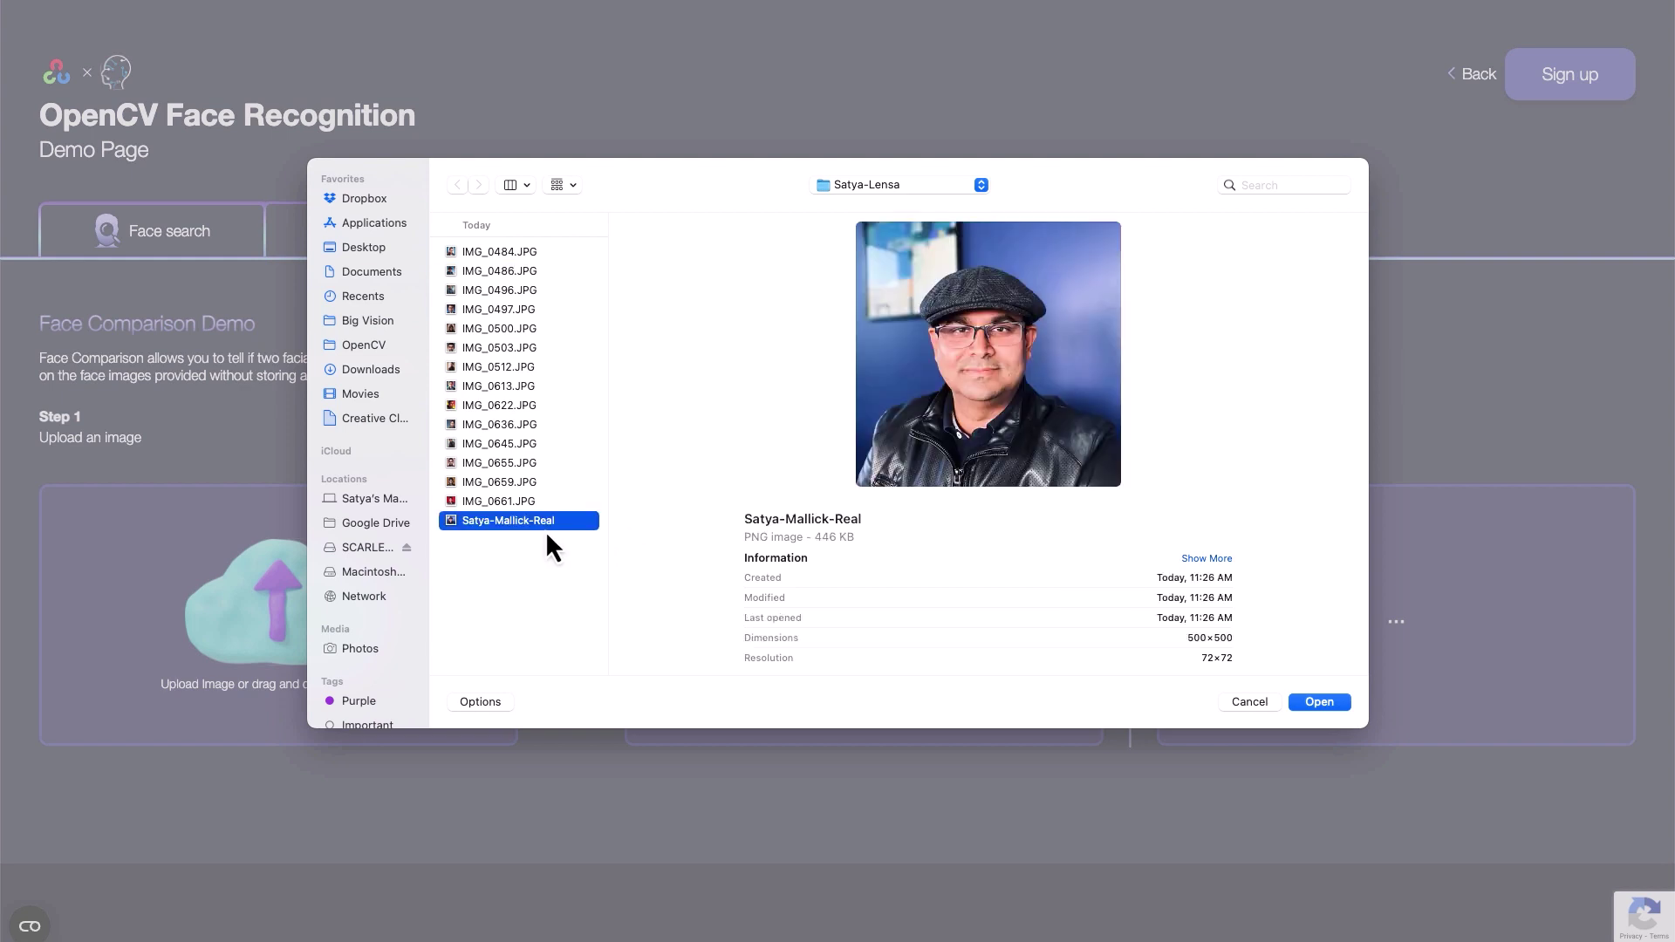
{"action": "left_click", "coordinate": [1332, 701]}
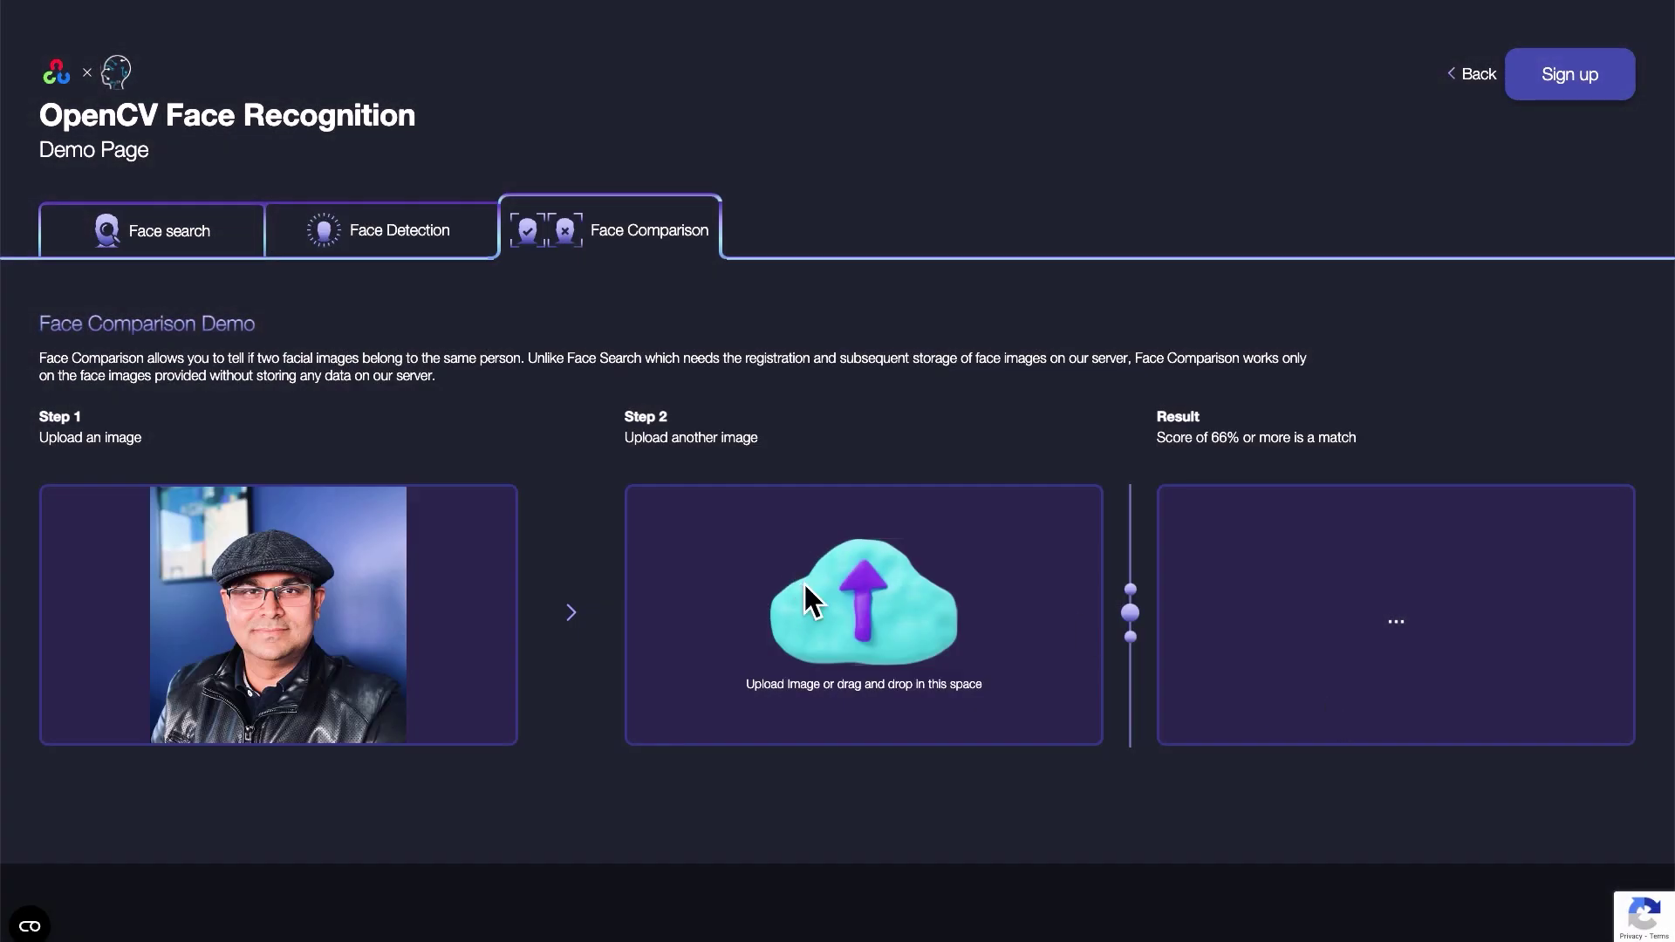
Step: Look through the generated portraits from IMG_0661.JPG upward in the list and upload IMG_0622.JPG as the second image
{"action": "left_click", "coordinate": [803, 583]}
{"action": "left_click", "coordinate": [514, 500]}
{"action": "key", "text": "Up"}
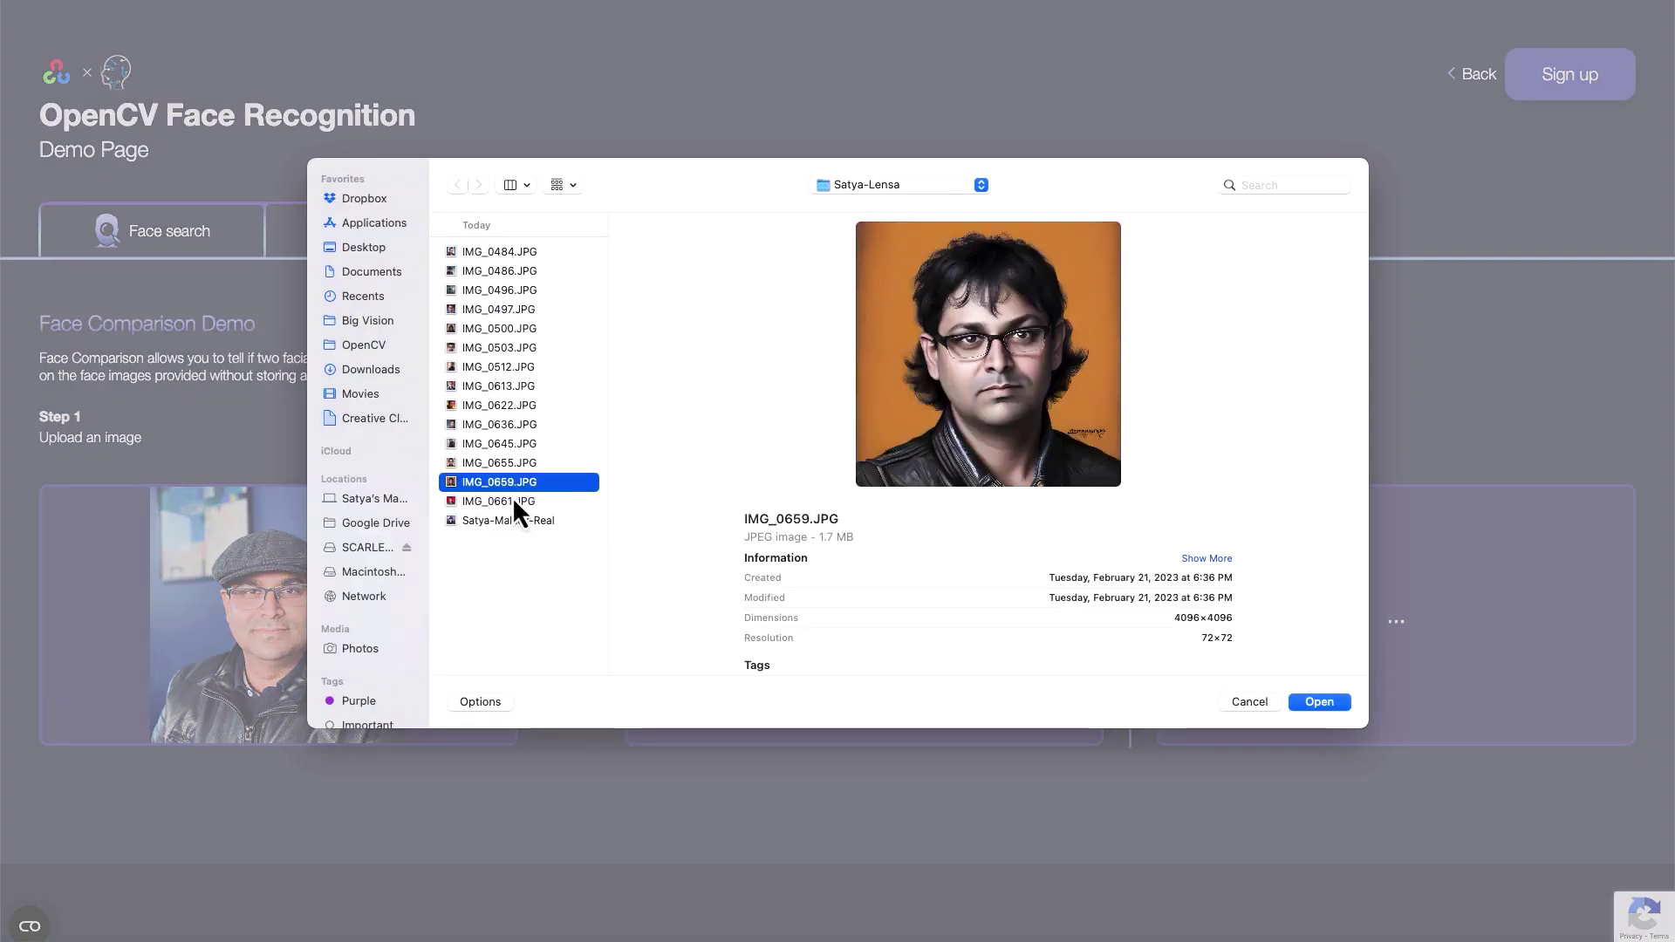
{"action": "key", "text": "Up"}
{"action": "key", "text": "Up"}
{"action": "key", "text": "Up"}
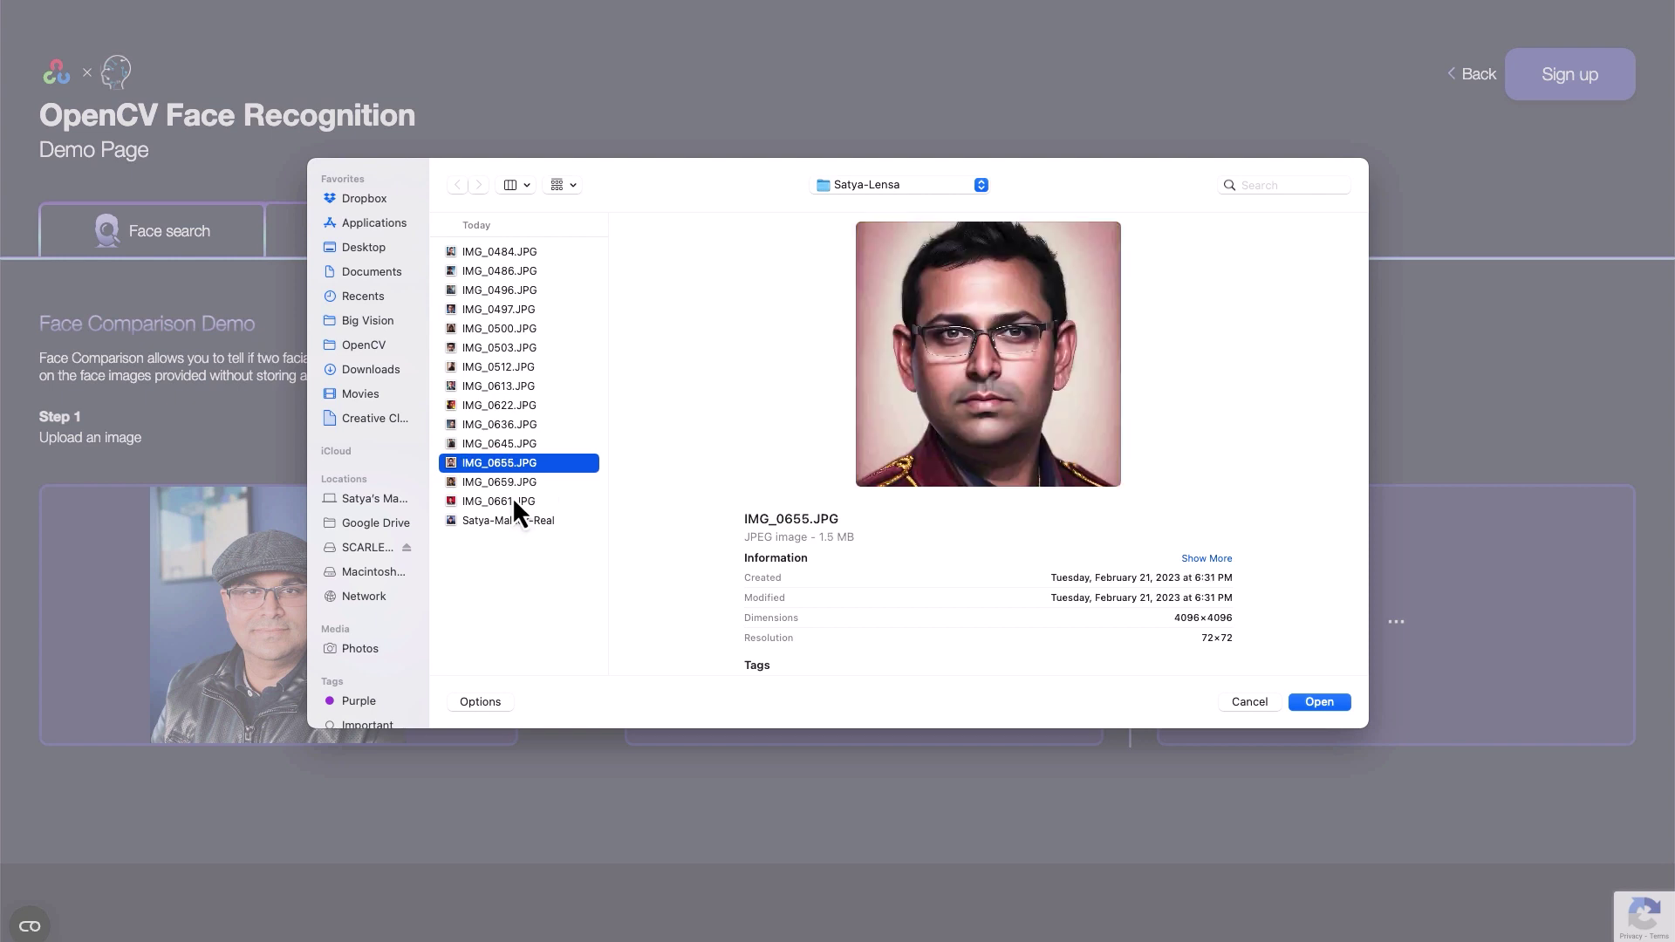
{"action": "key", "text": "Up"}
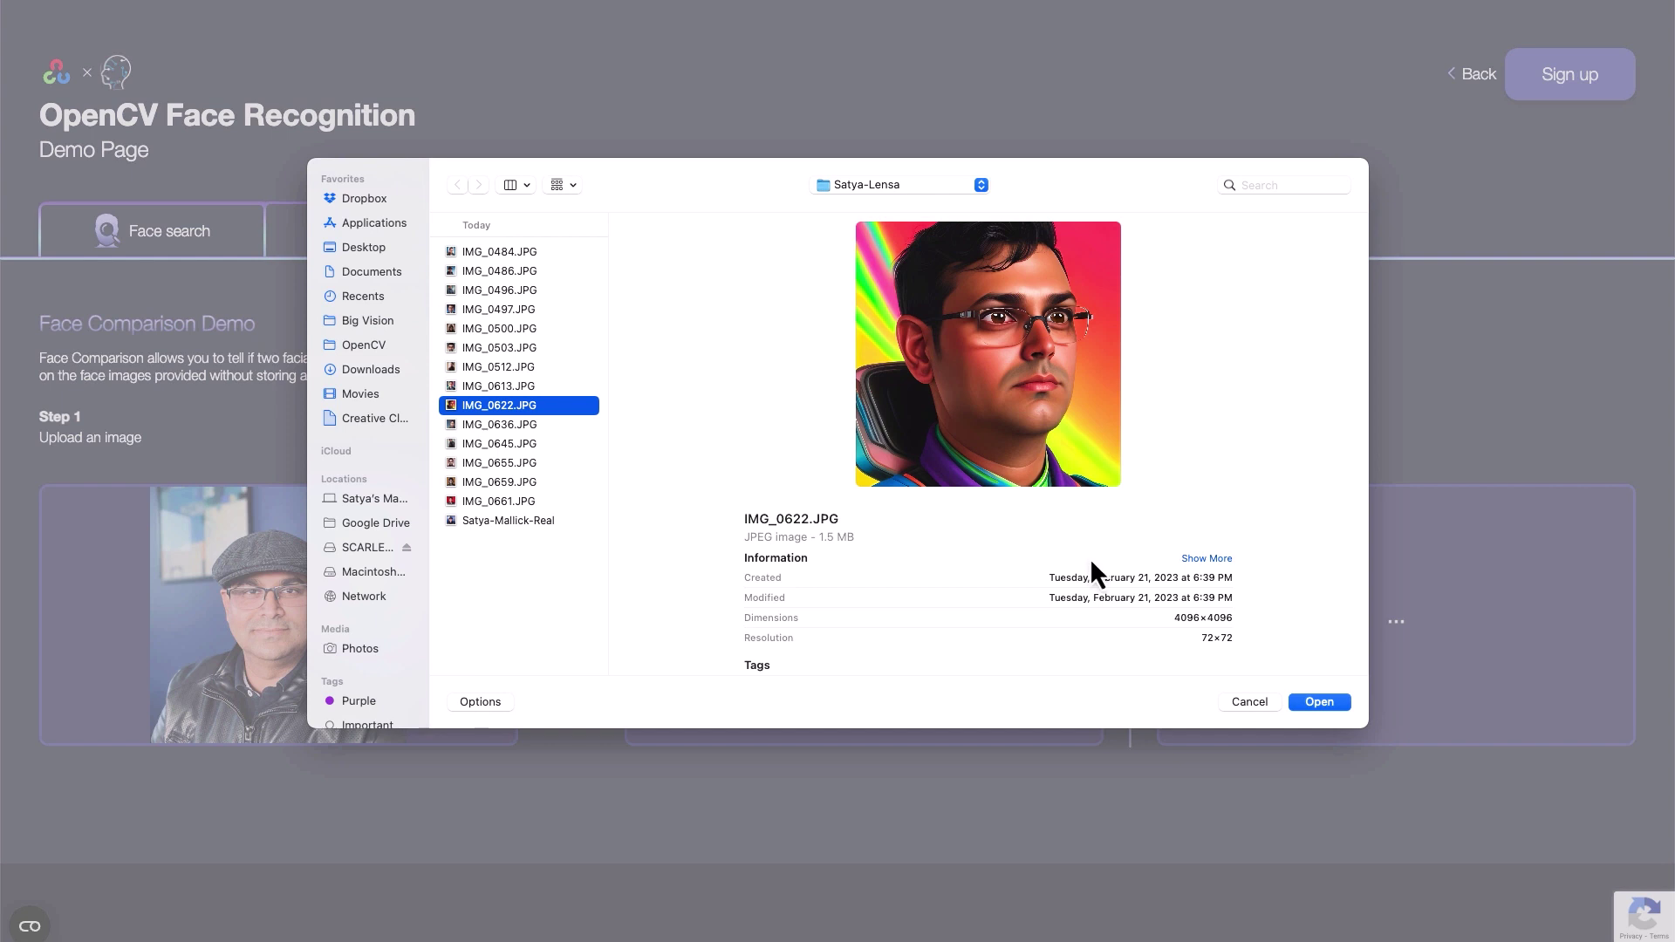
{"action": "left_click", "coordinate": [1325, 707]}
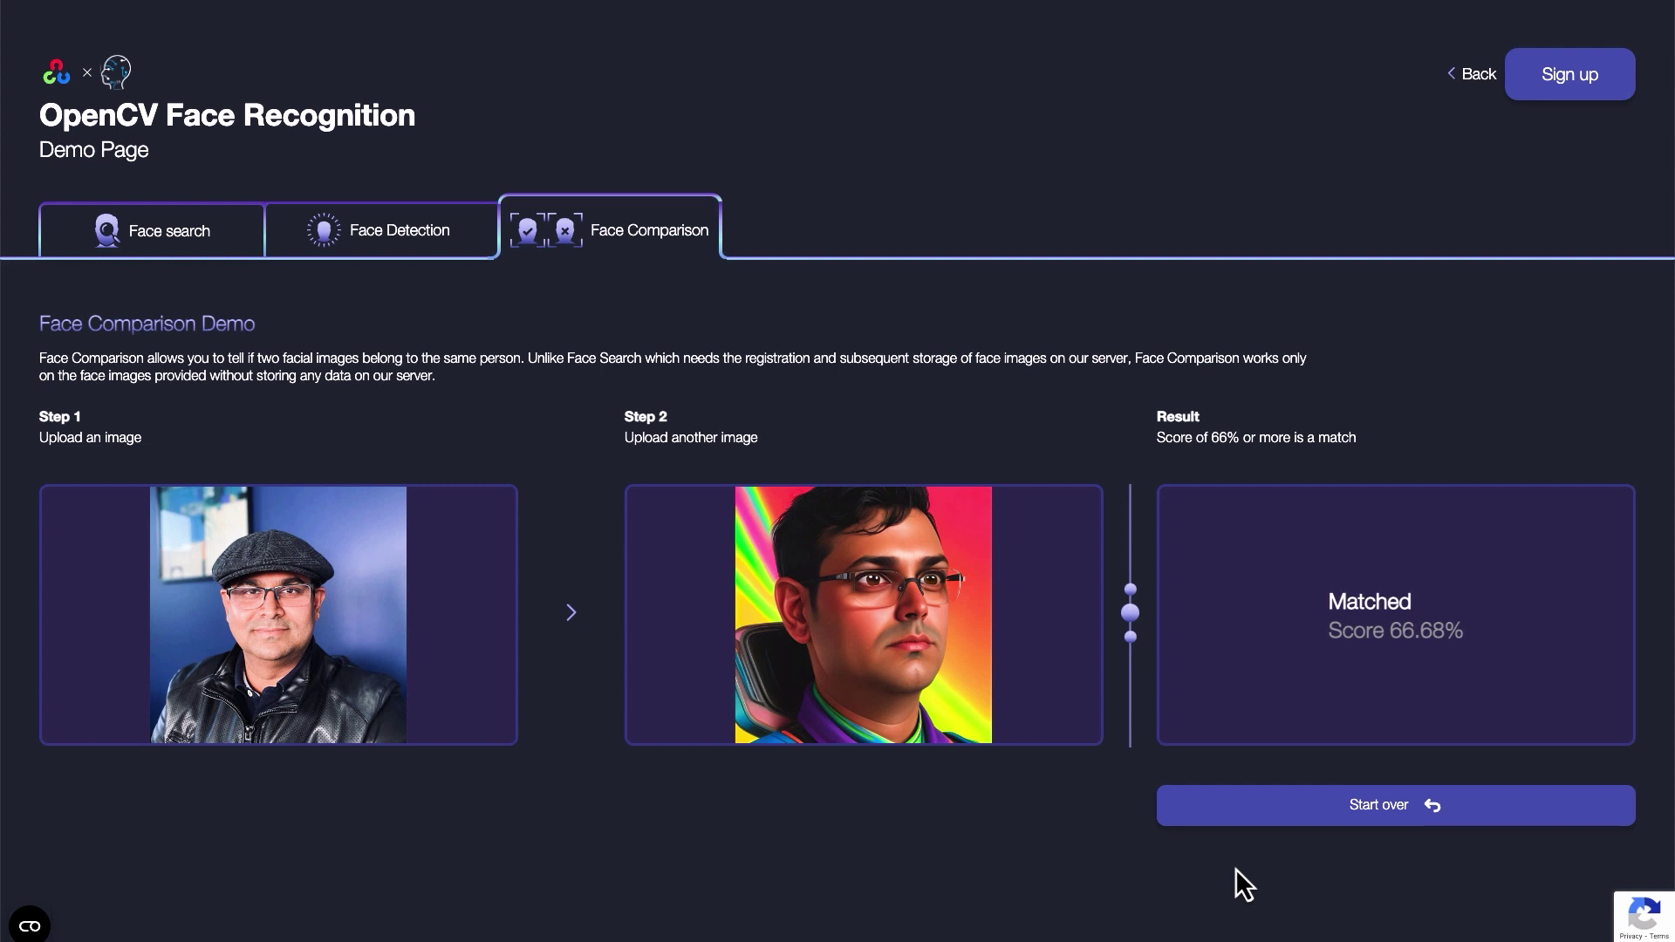
Step: Reset the comparison and upload the real portrait PNG again as the first image
{"action": "left_click", "coordinate": [1378, 820]}
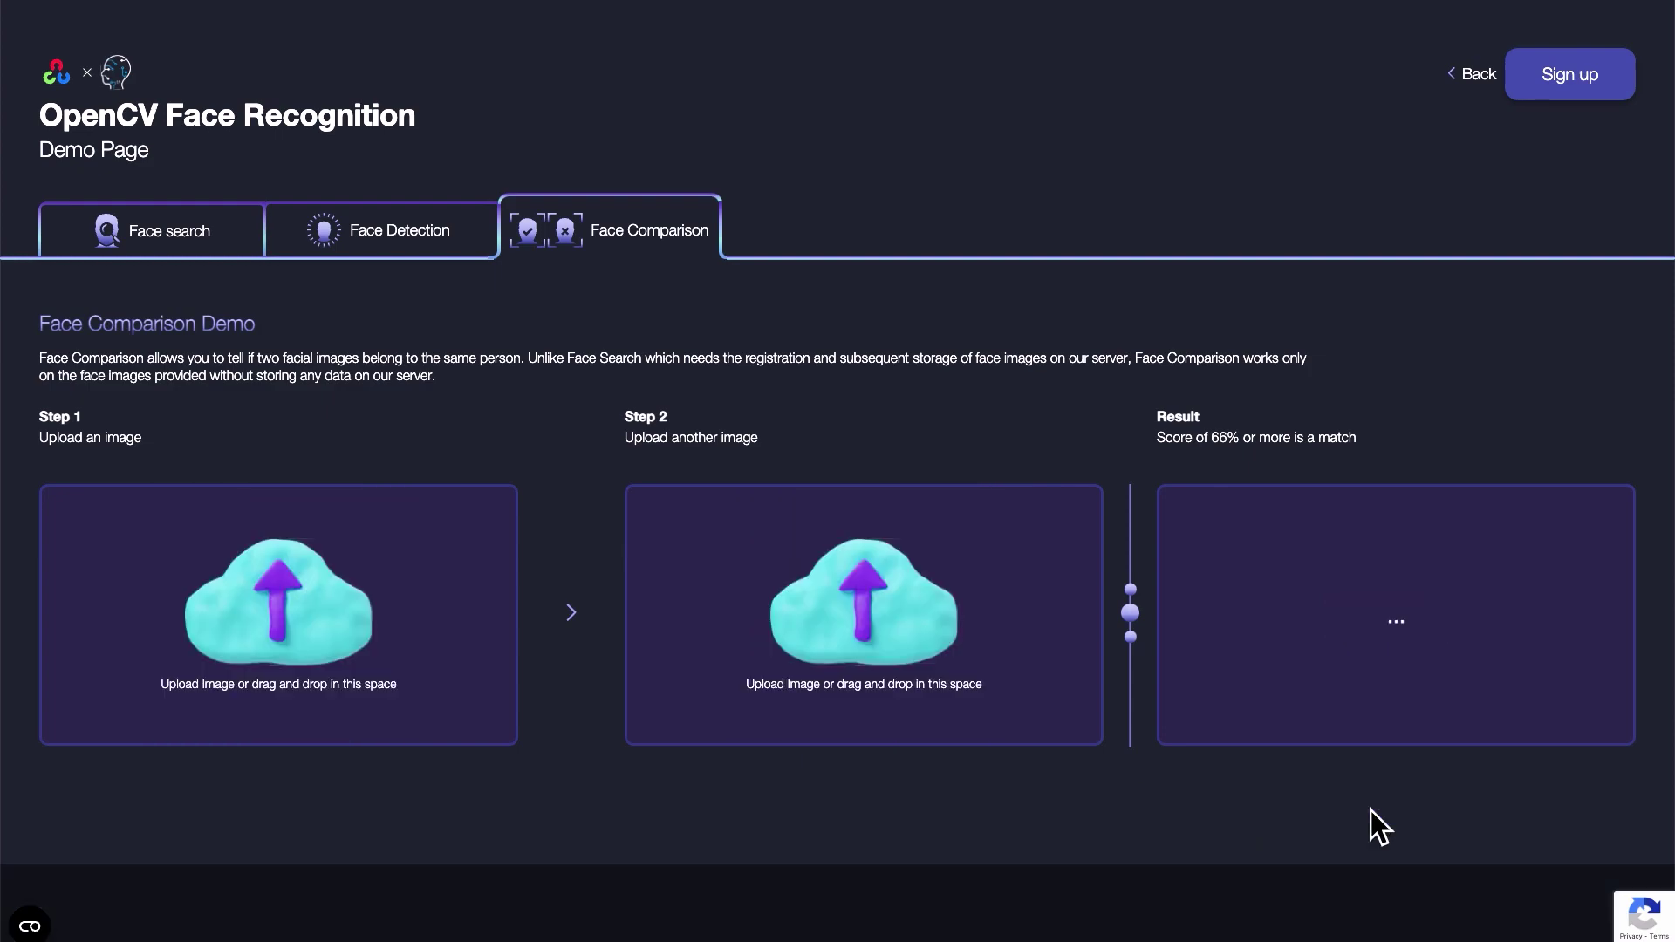
{"action": "left_click", "coordinate": [454, 677]}
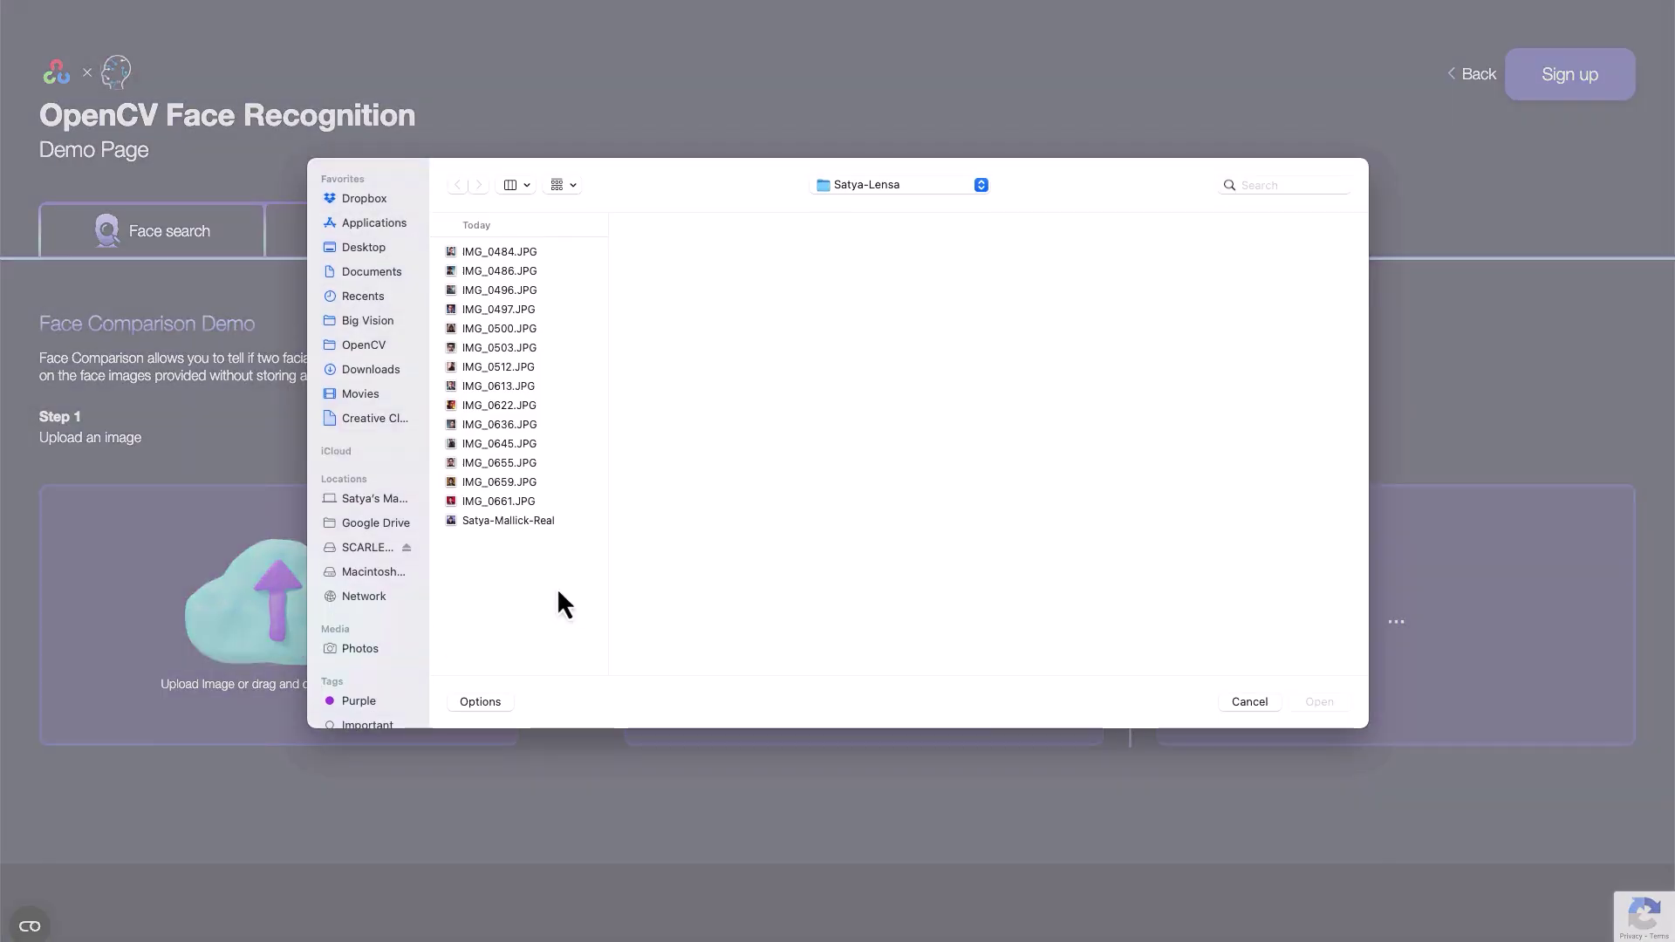
{"action": "left_click", "coordinate": [524, 522]}
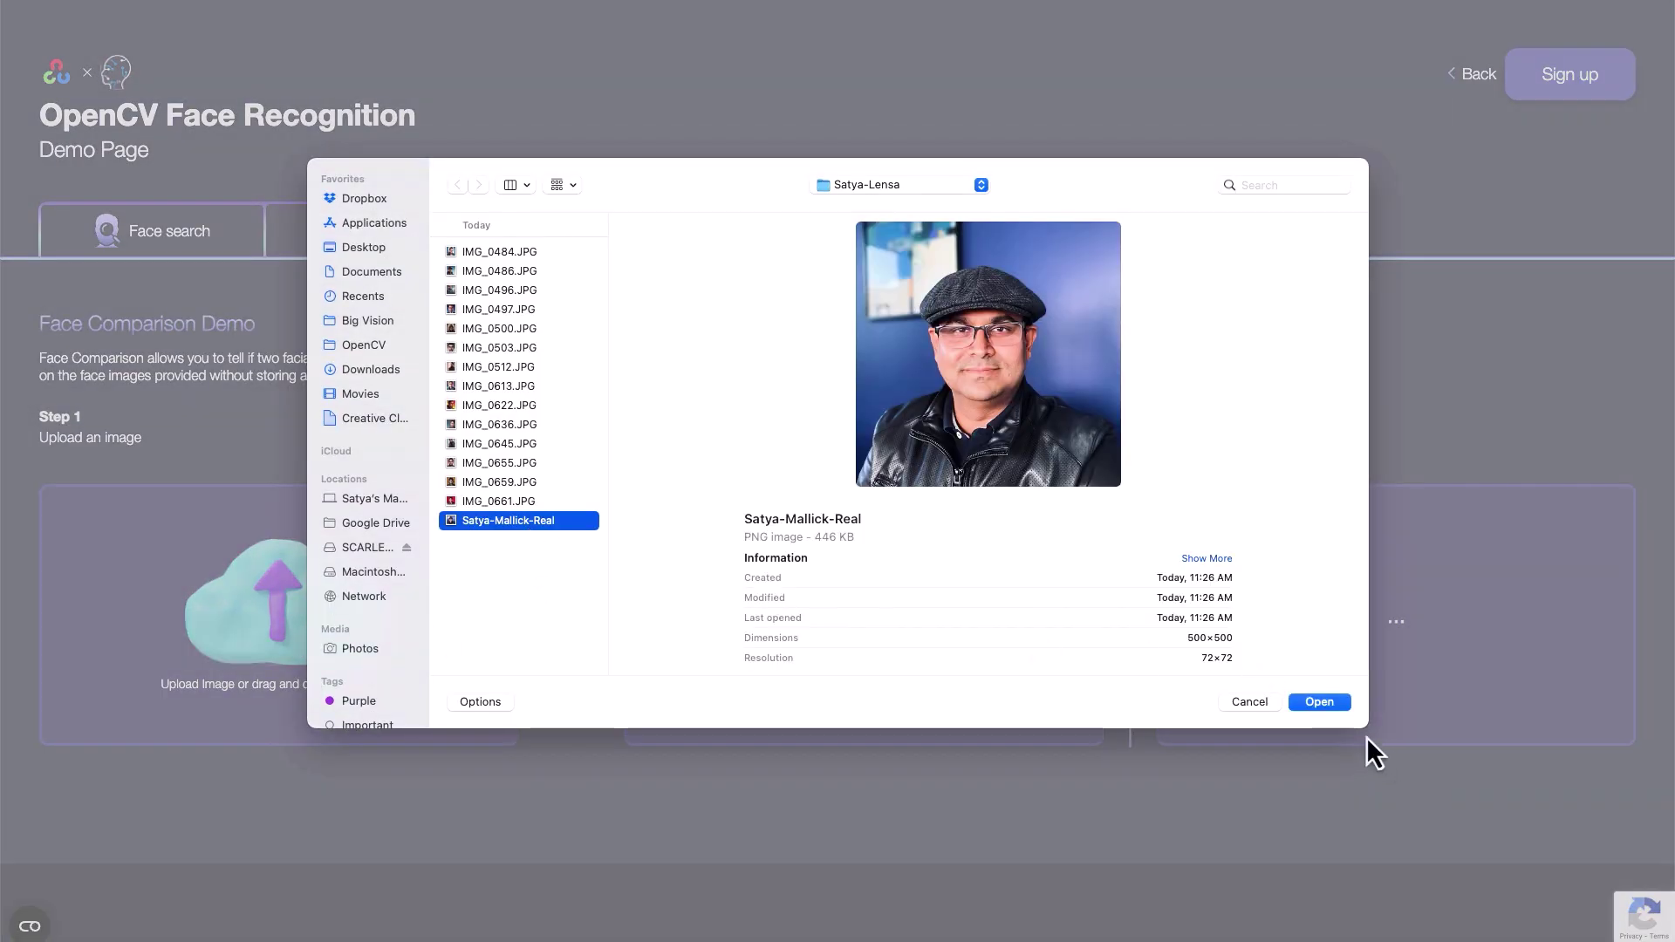
{"action": "left_click", "coordinate": [1335, 708]}
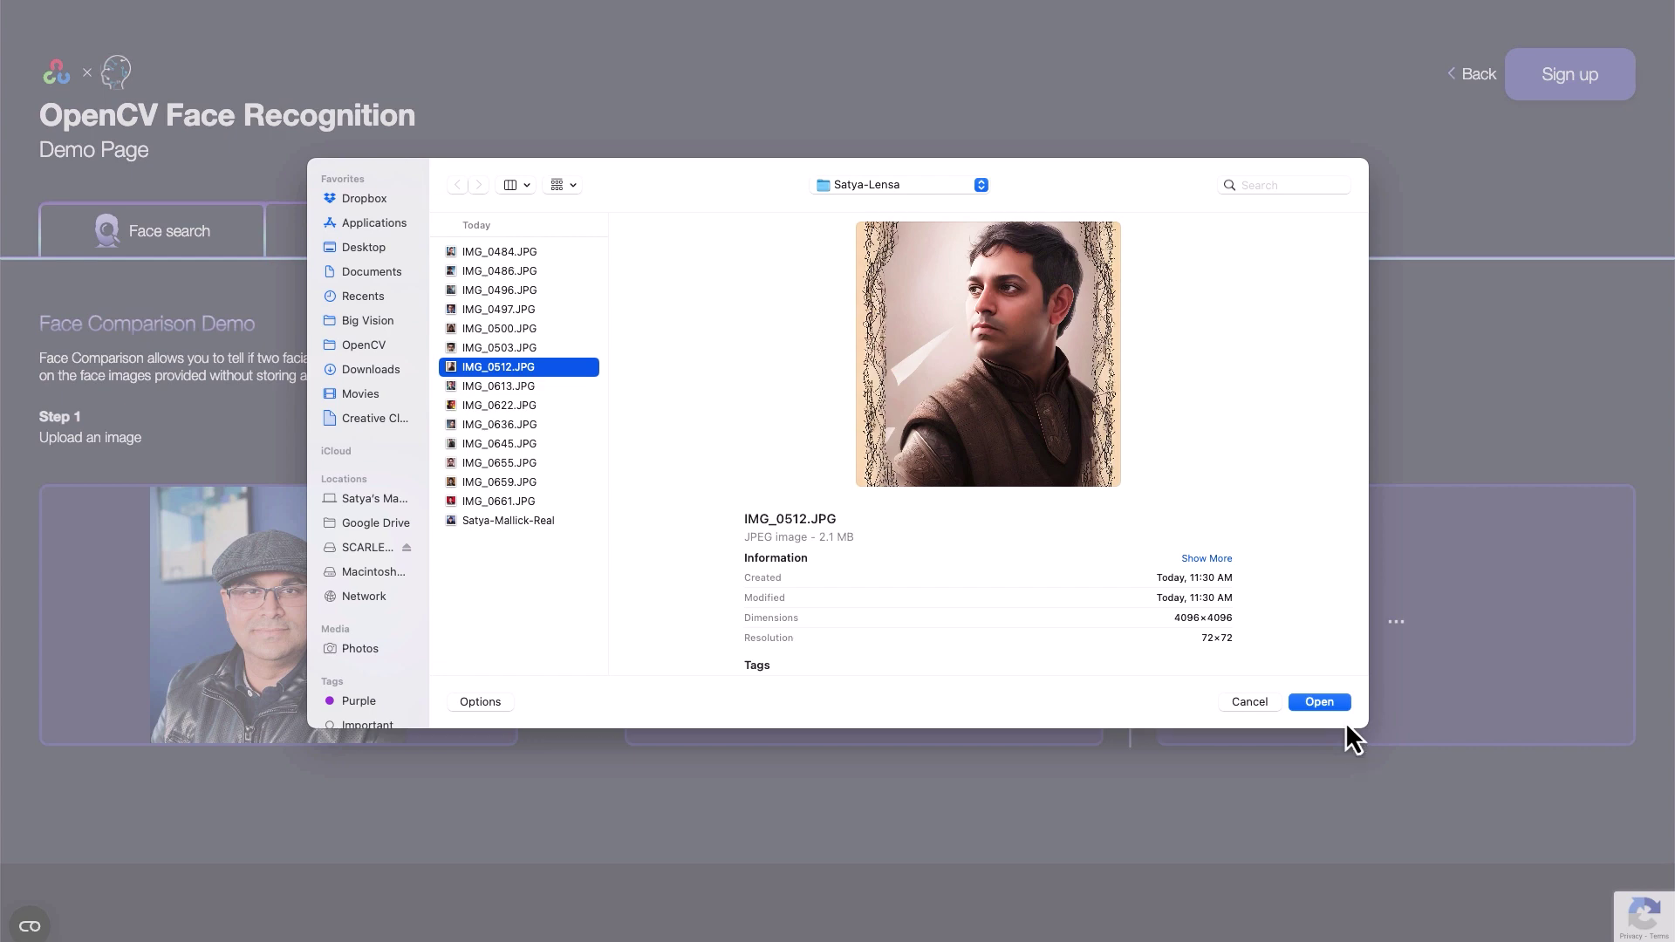
Step: Preview IMG_0512.JPG at large size, close the preview, and upload it as the second image
{"action": "key", "text": "space"}
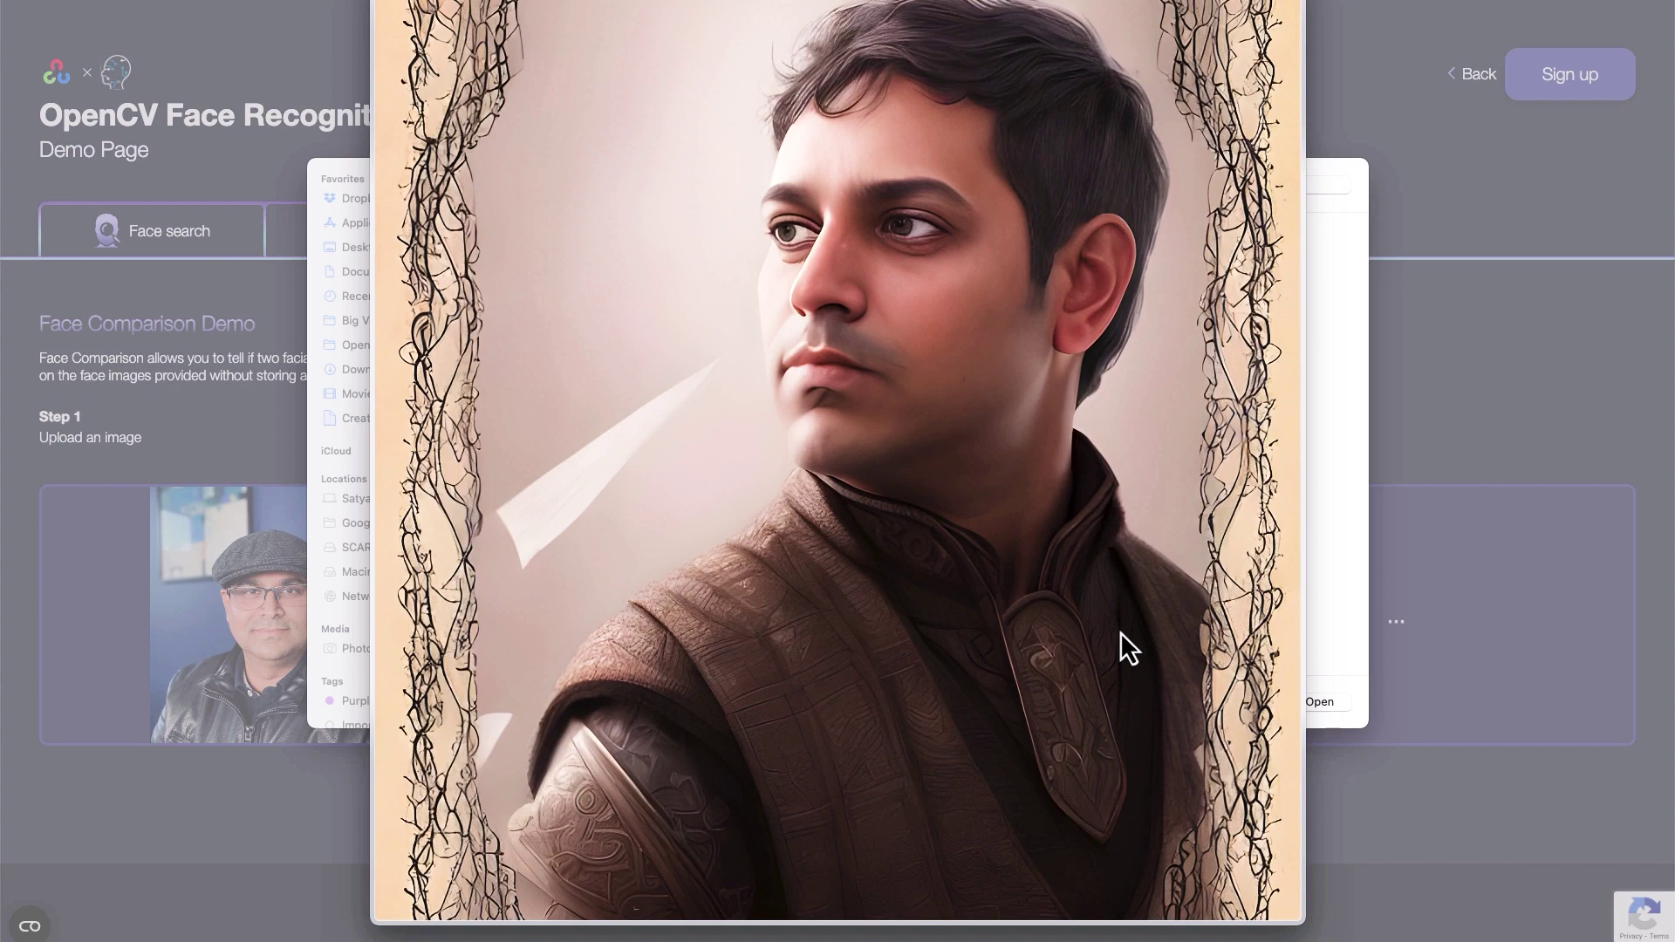
{"action": "key", "text": "space"}
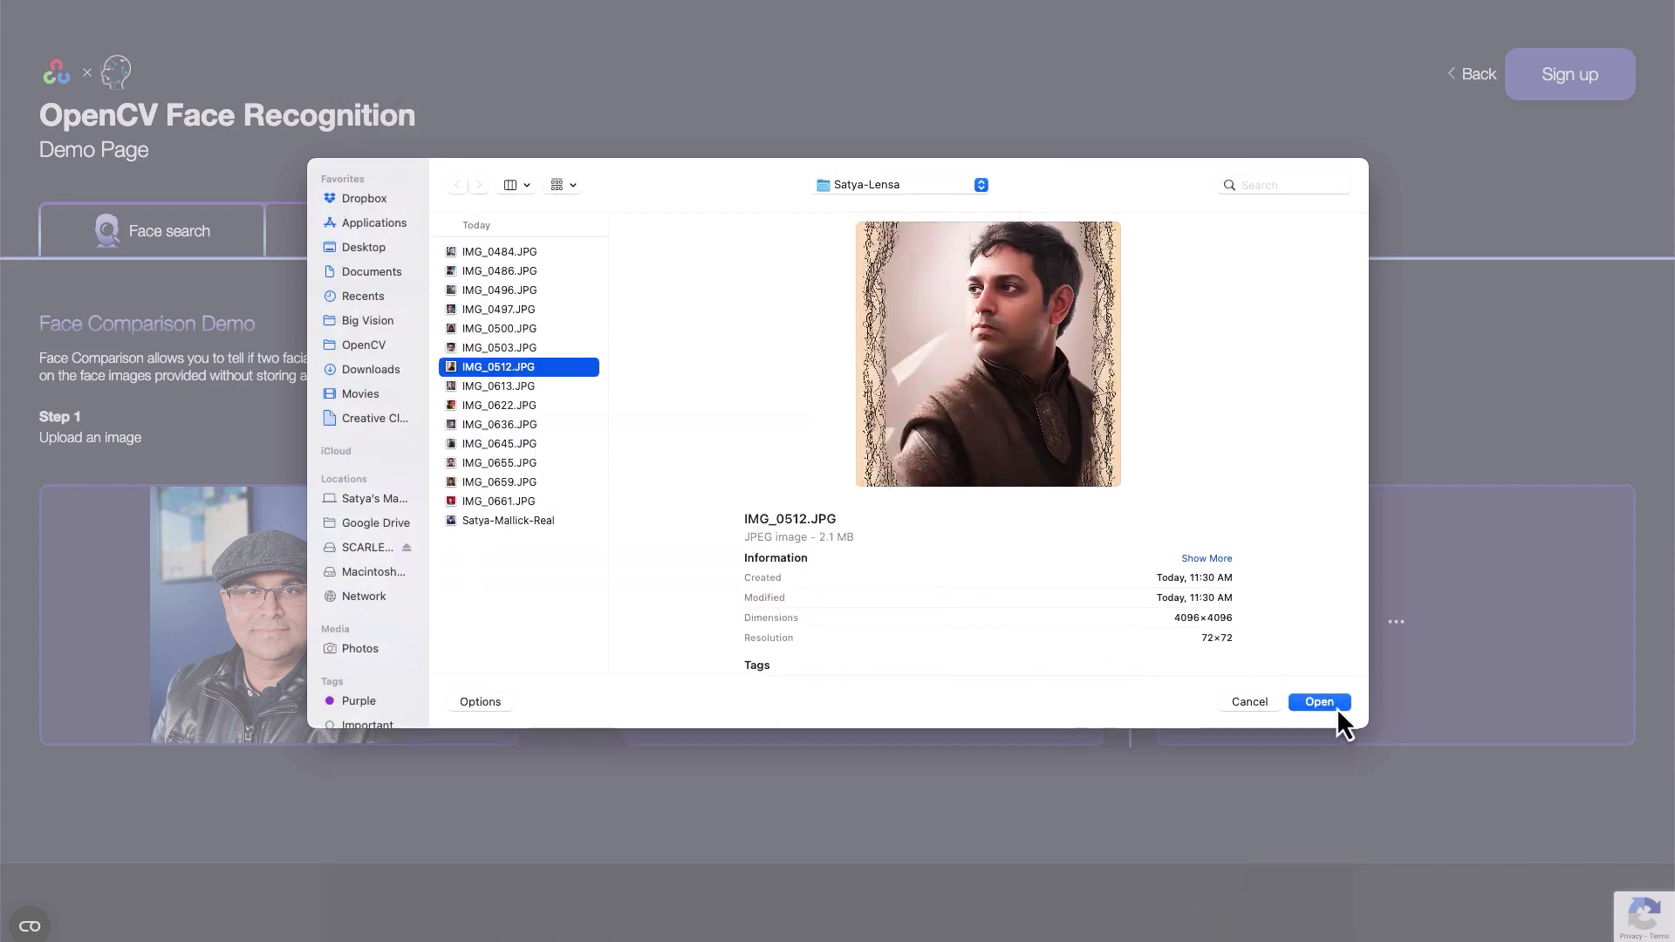
{"action": "left_click", "coordinate": [1339, 711]}
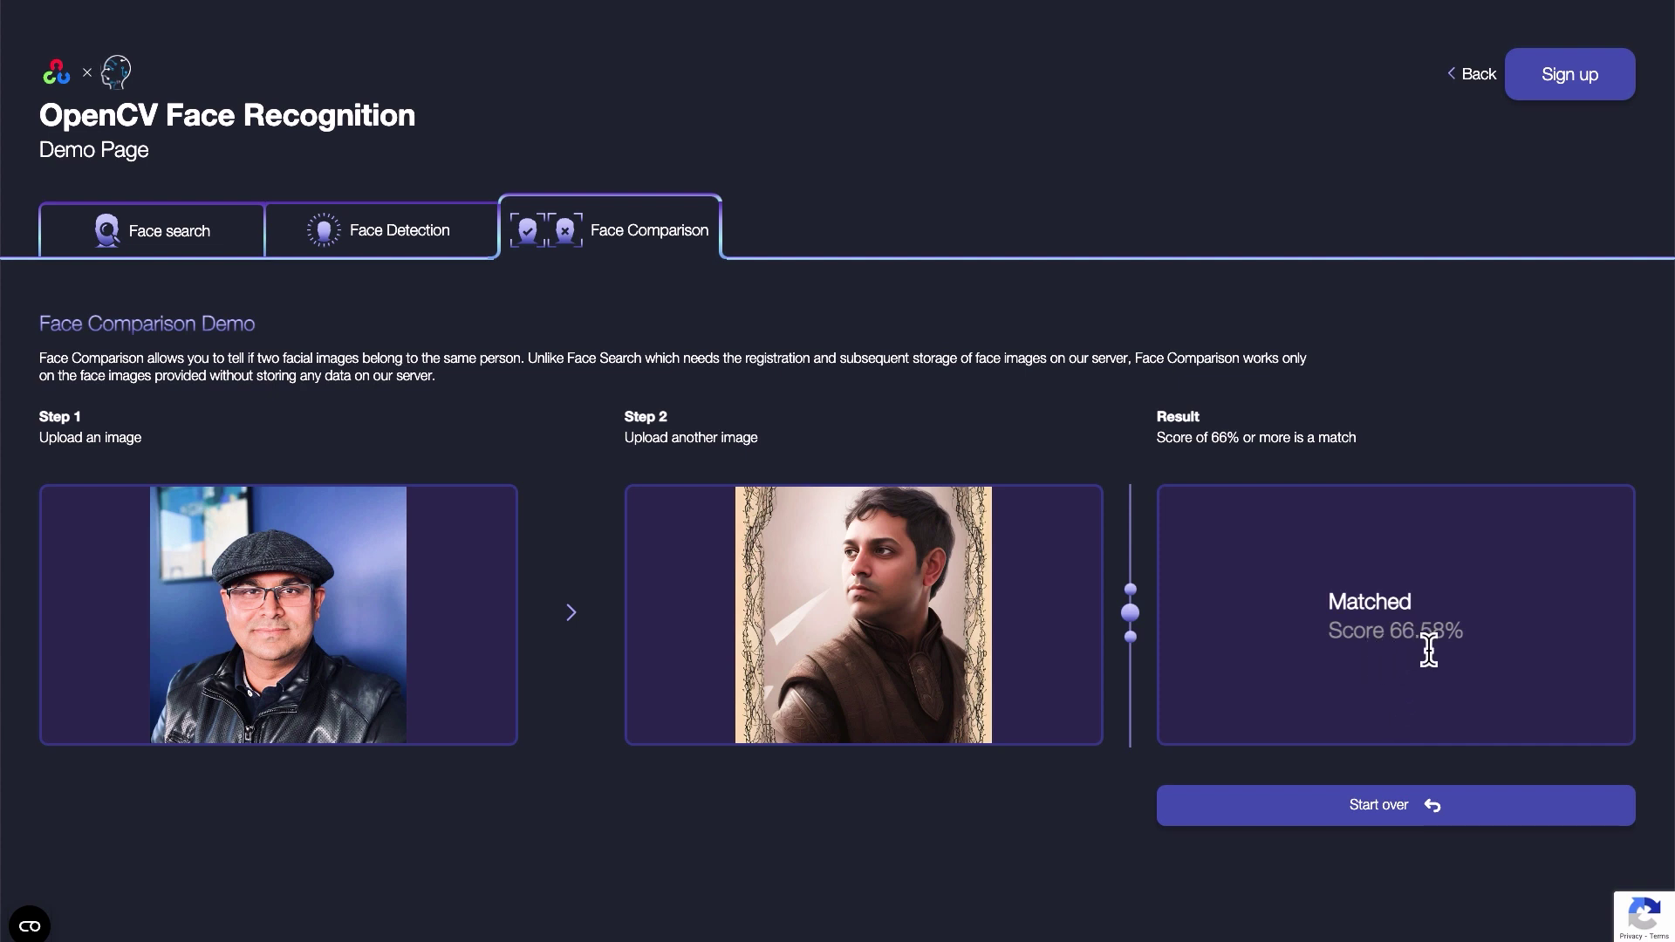
Step: Start the comparison over and choose the real portrait PNG as the first image
{"action": "left_click", "coordinate": [1366, 822]}
{"action": "left_click", "coordinate": [404, 598]}
{"action": "left_click", "coordinate": [514, 521]}
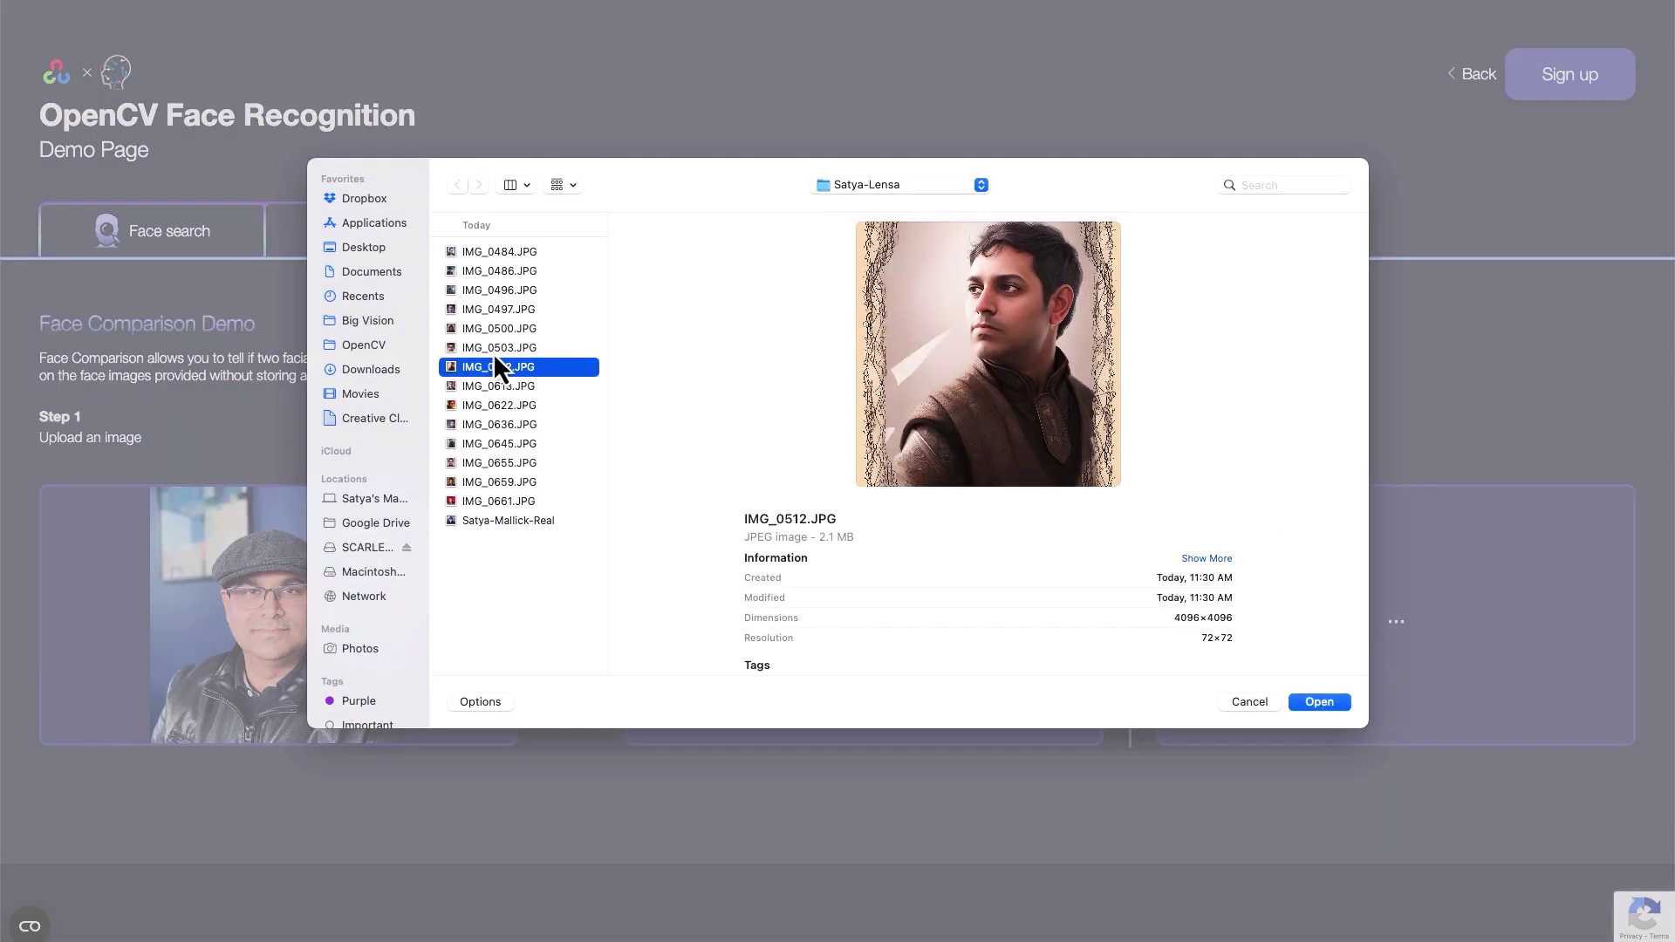
Step: Upload IMG_0500.JPG, the hooded portrait, as the second image for comparison
{"action": "key", "text": "Up"}
{"action": "key", "text": "Up"}
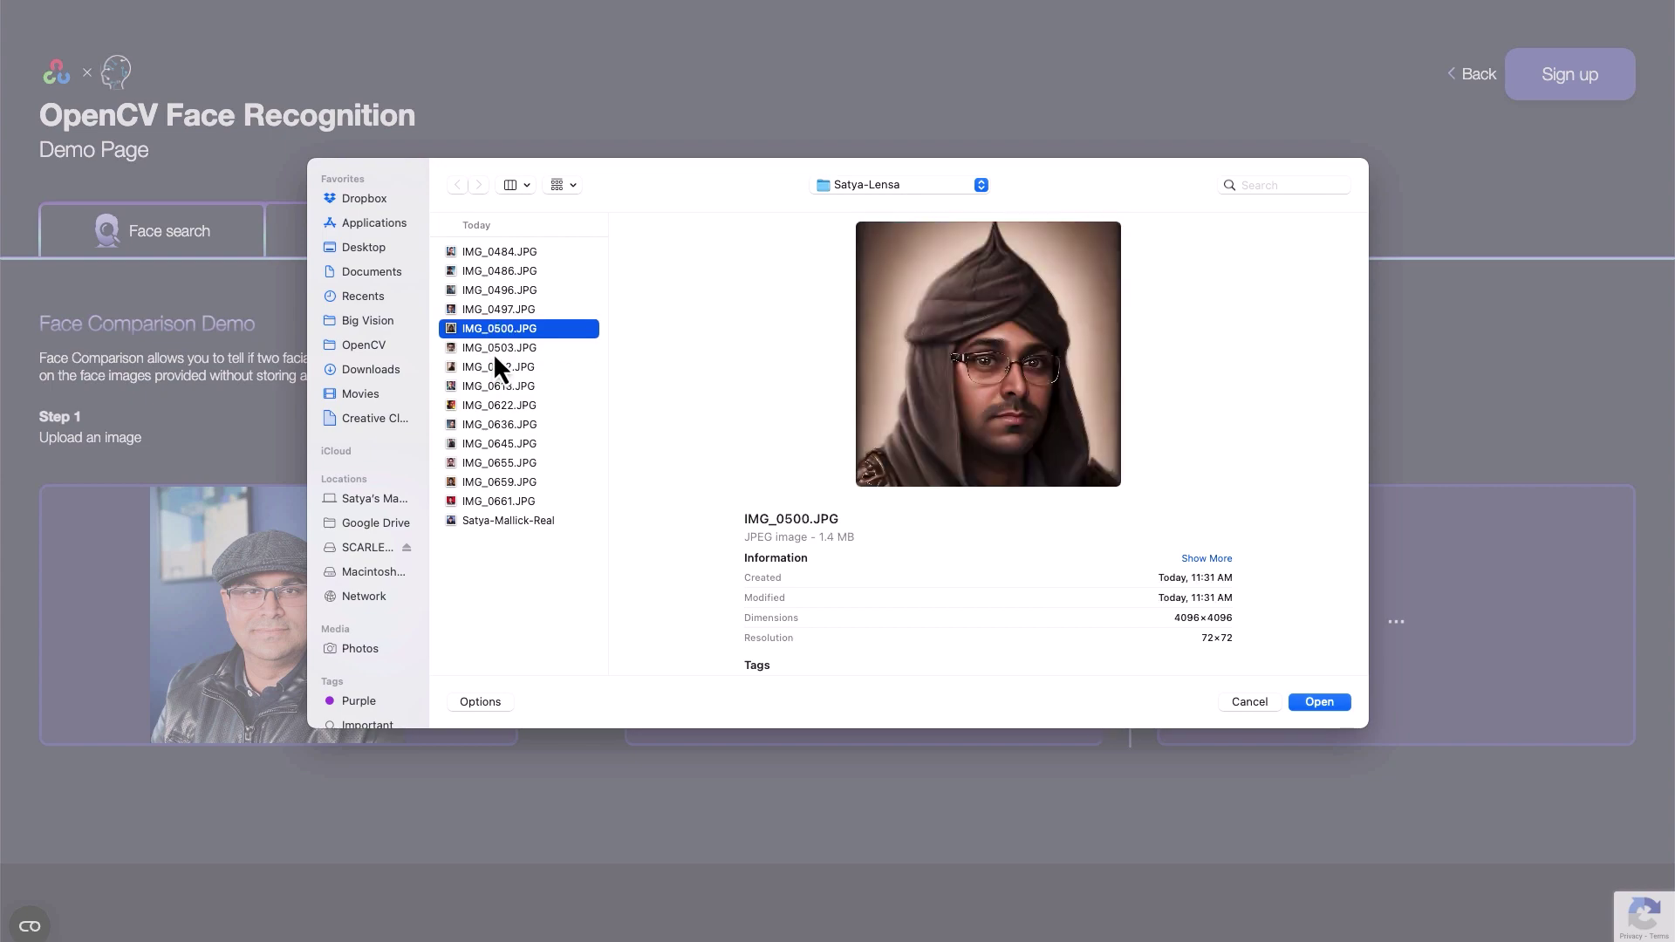
{"action": "left_click", "coordinate": [1345, 703]}
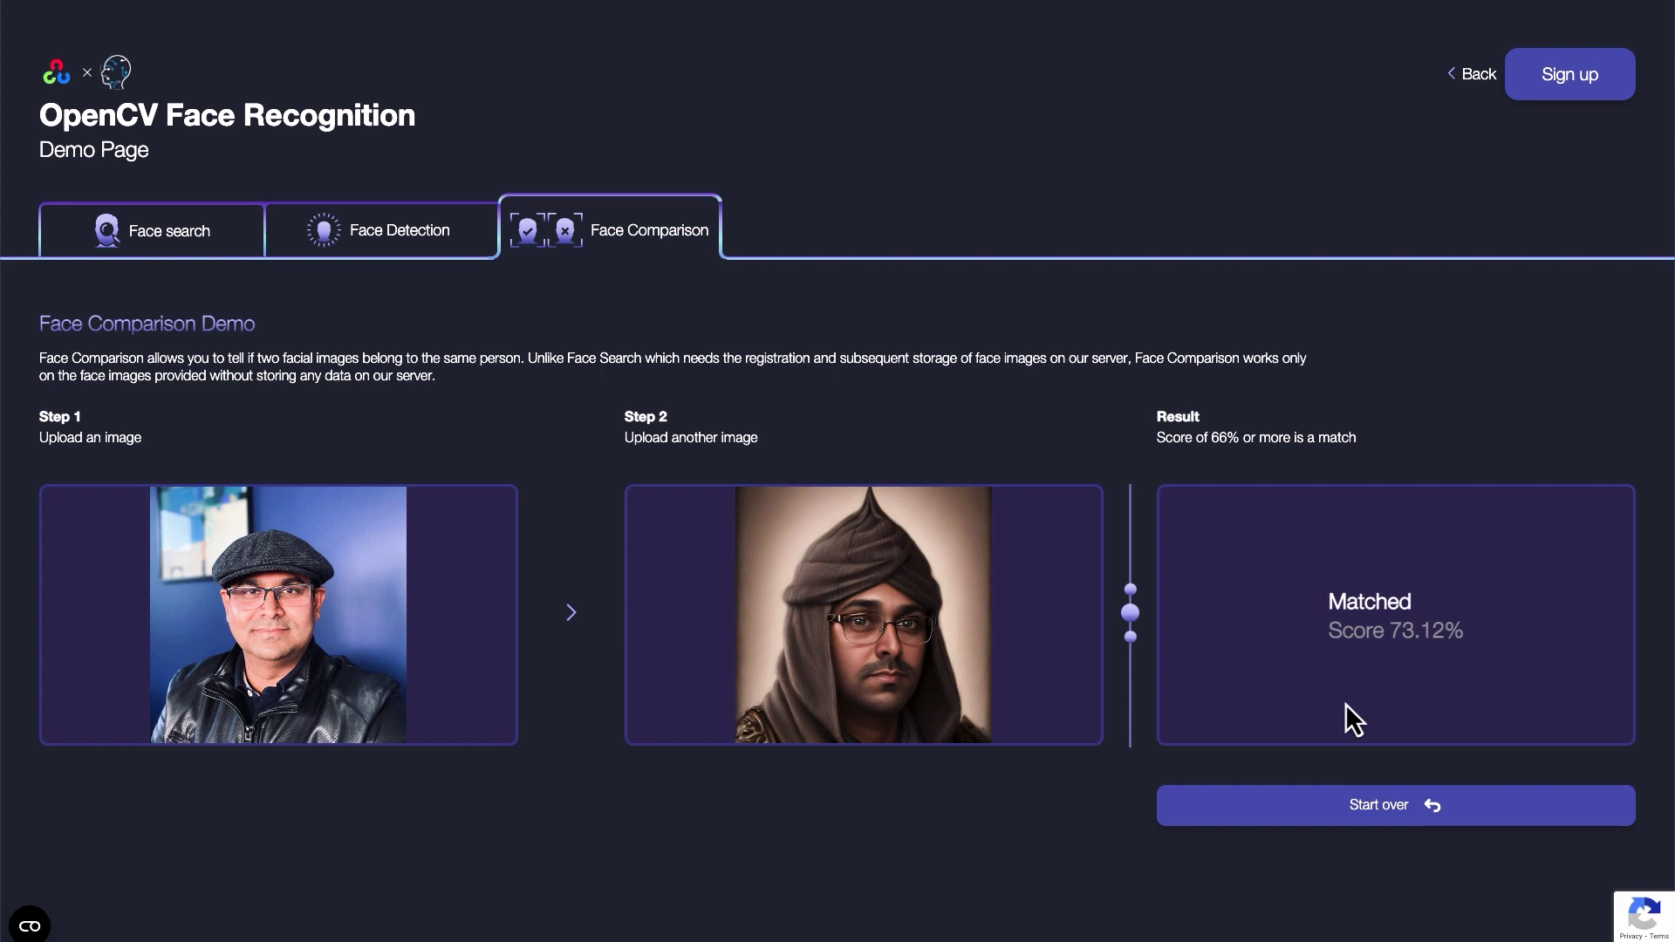
Step: Start the comparison over and upload the real portrait PNG from the Lensa folder as the first image
{"action": "left_click", "coordinate": [1335, 804]}
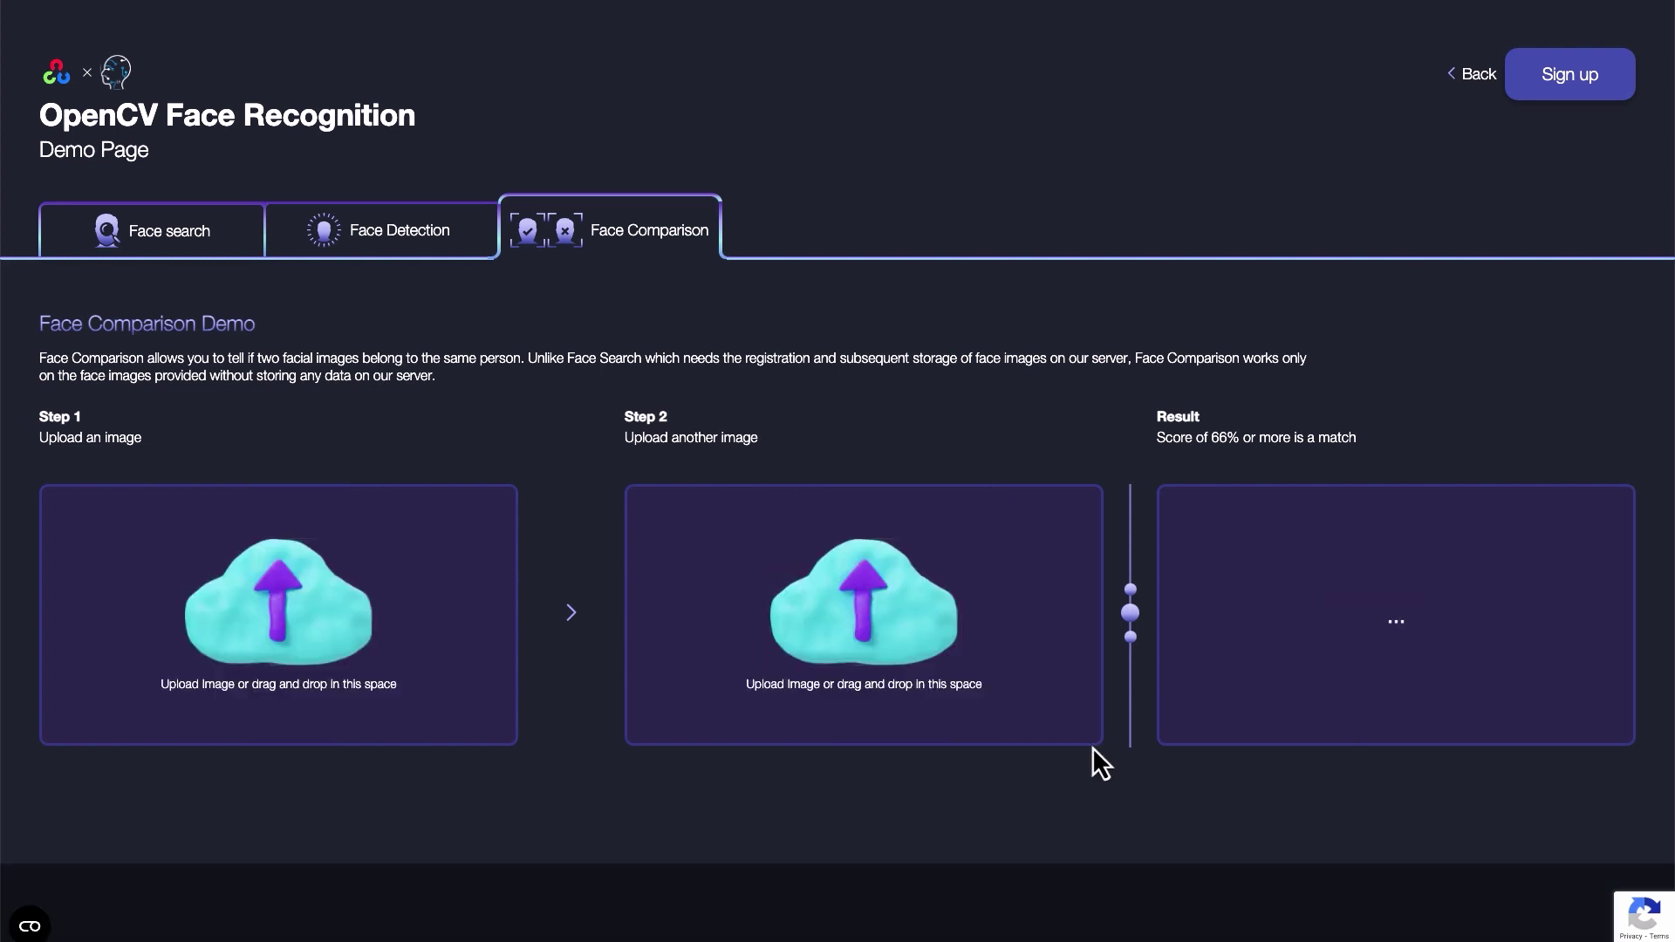
{"action": "left_click", "coordinate": [338, 626]}
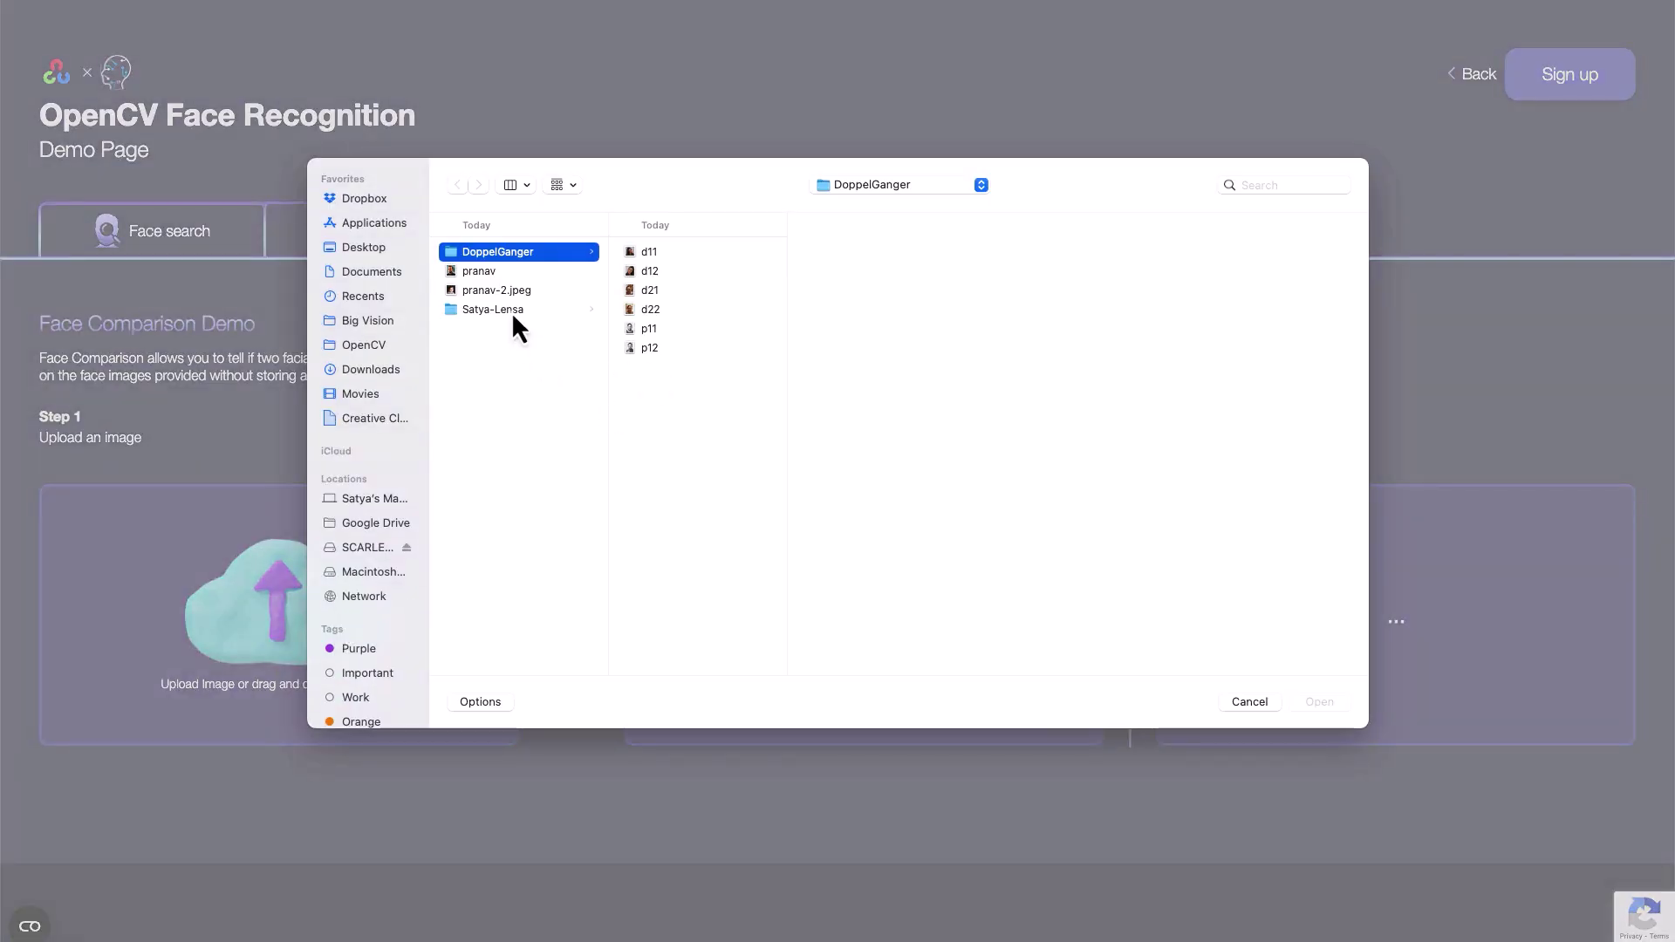
{"action": "left_click", "coordinate": [509, 316]}
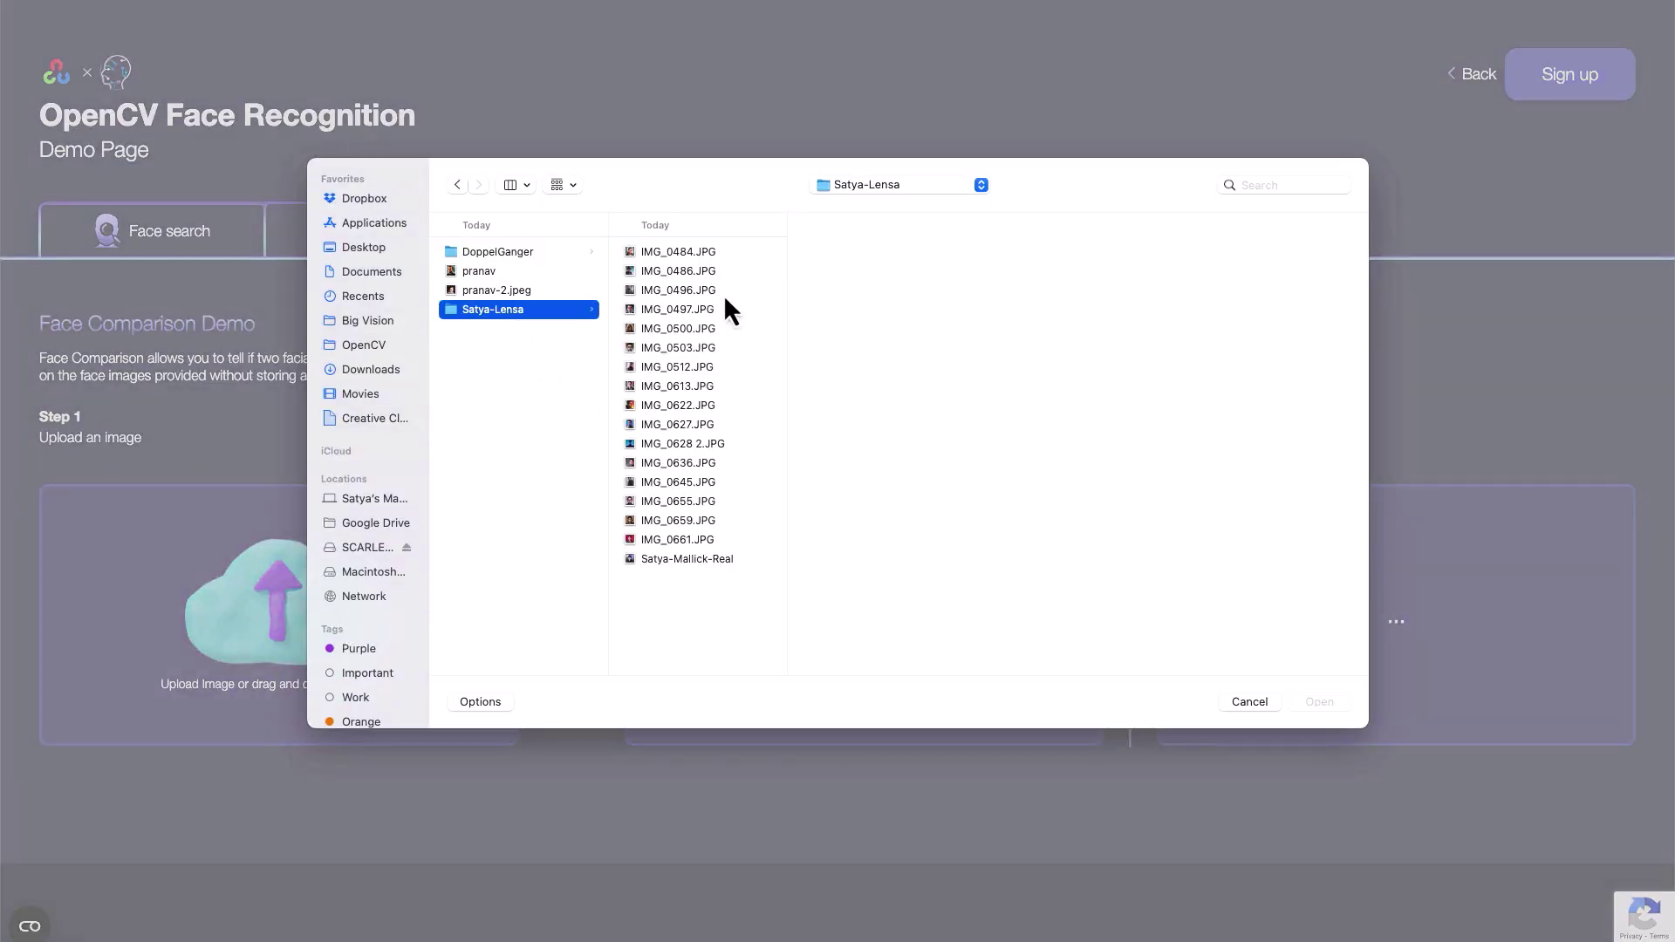
{"action": "left_click", "coordinate": [716, 565]}
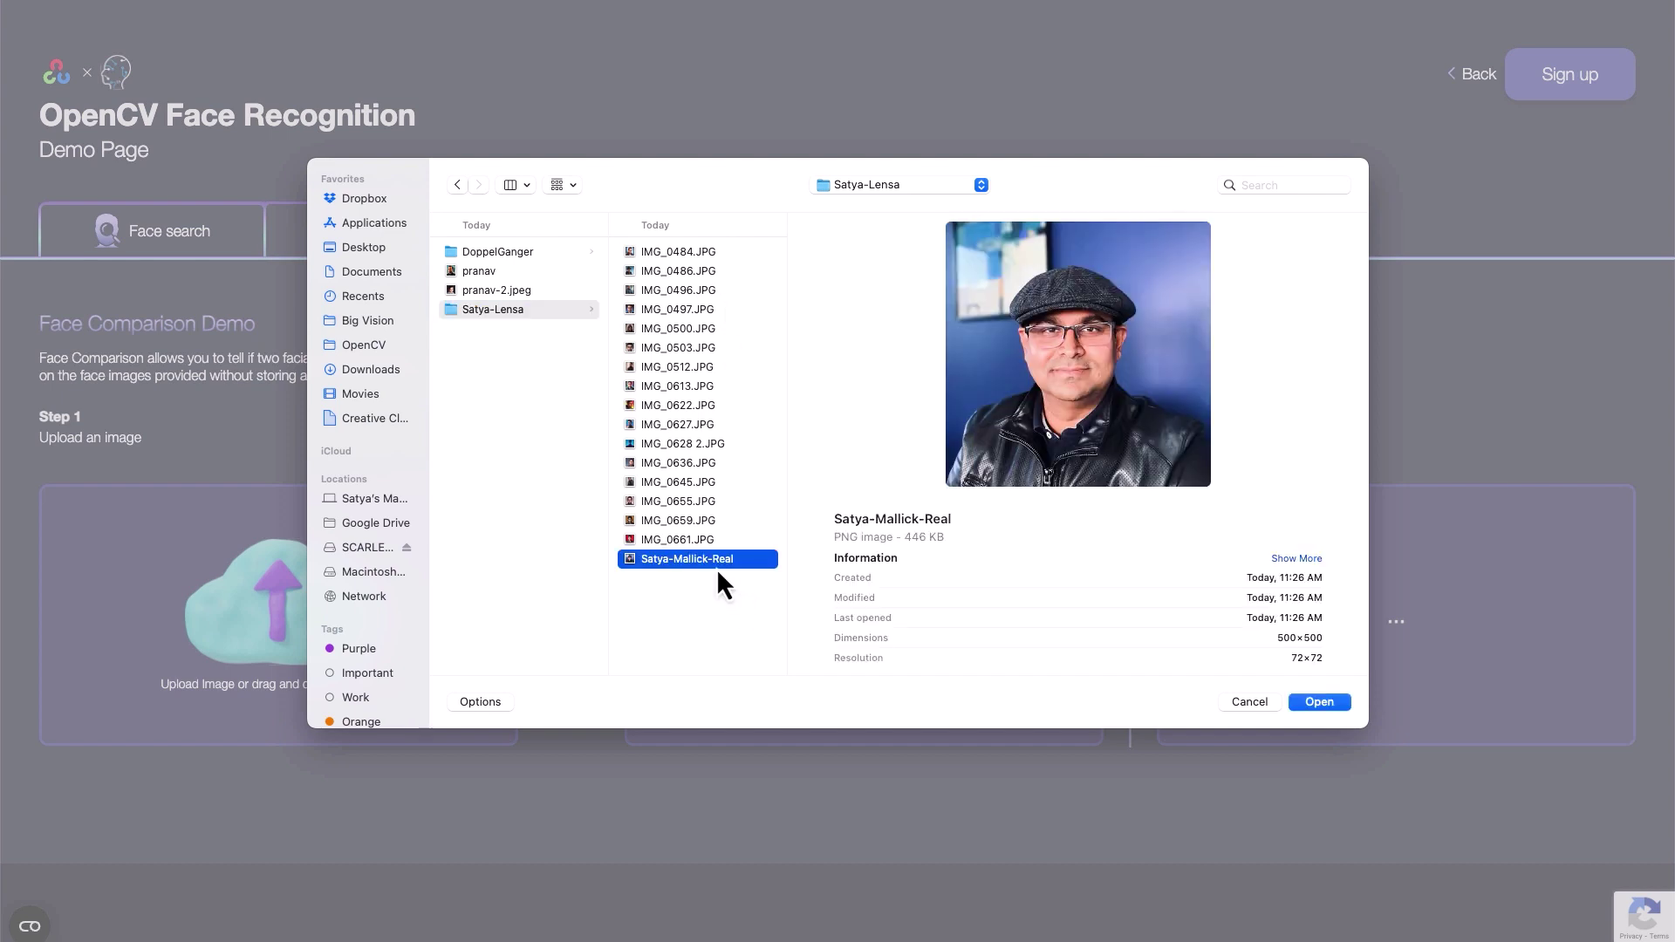
{"action": "left_click", "coordinate": [1322, 702]}
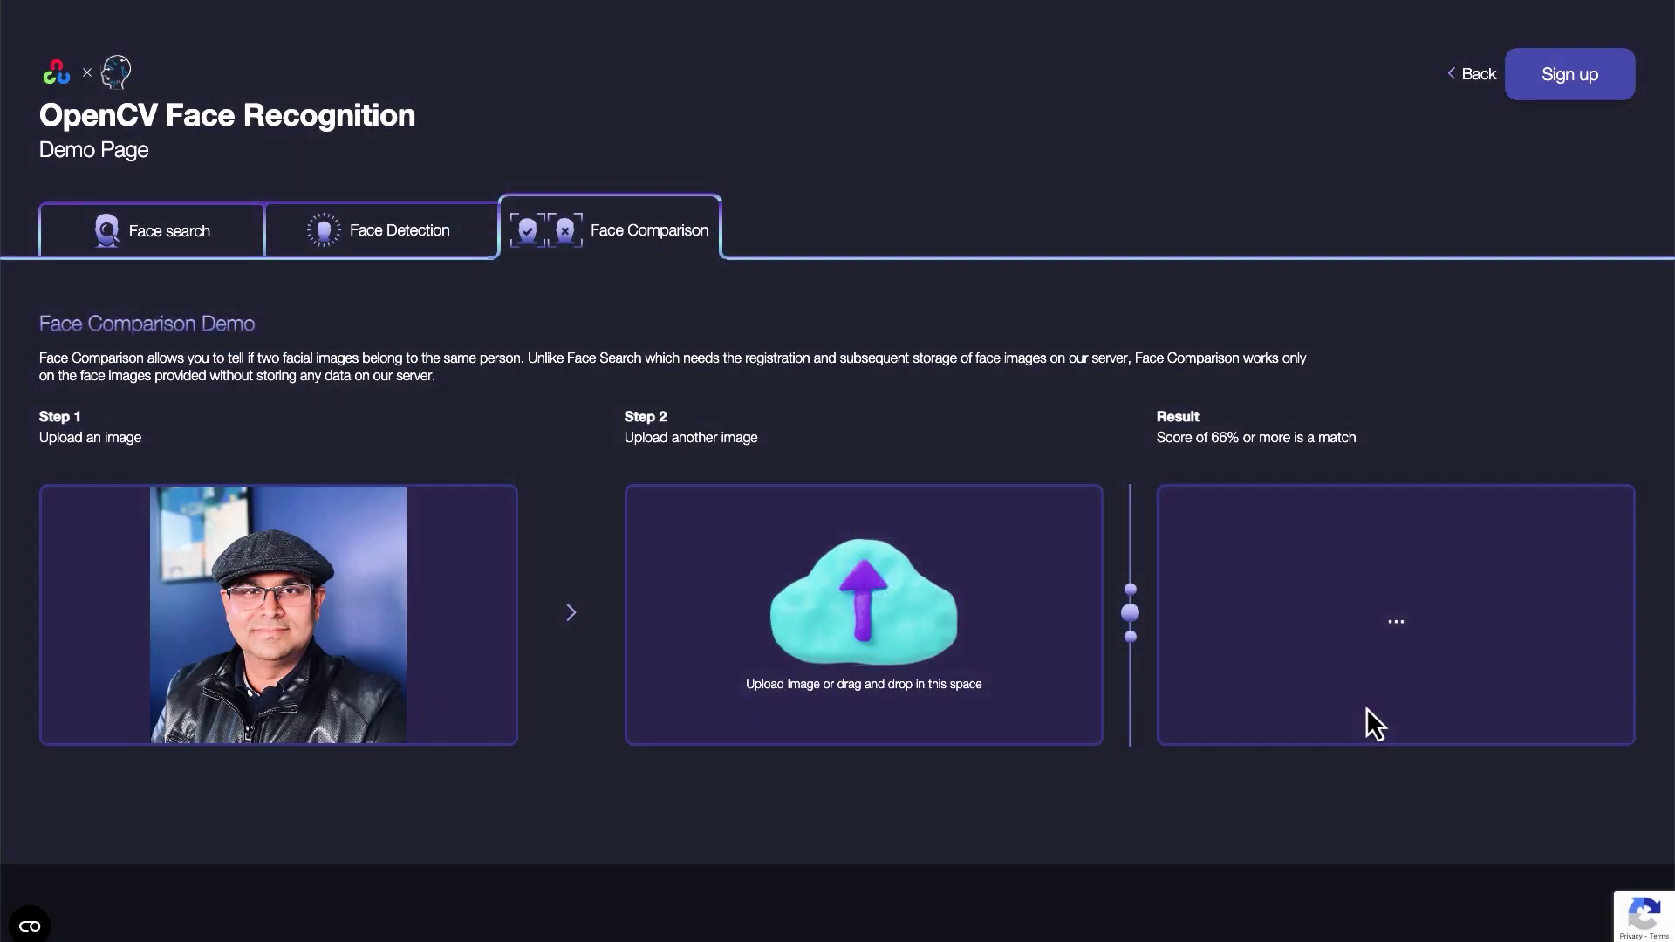
Step: Preview IMG_0628 2.JPG, the blue-toned portrait with visor, at large size, close the preview, and upload it as the second image
{"action": "left_click", "coordinate": [846, 653]}
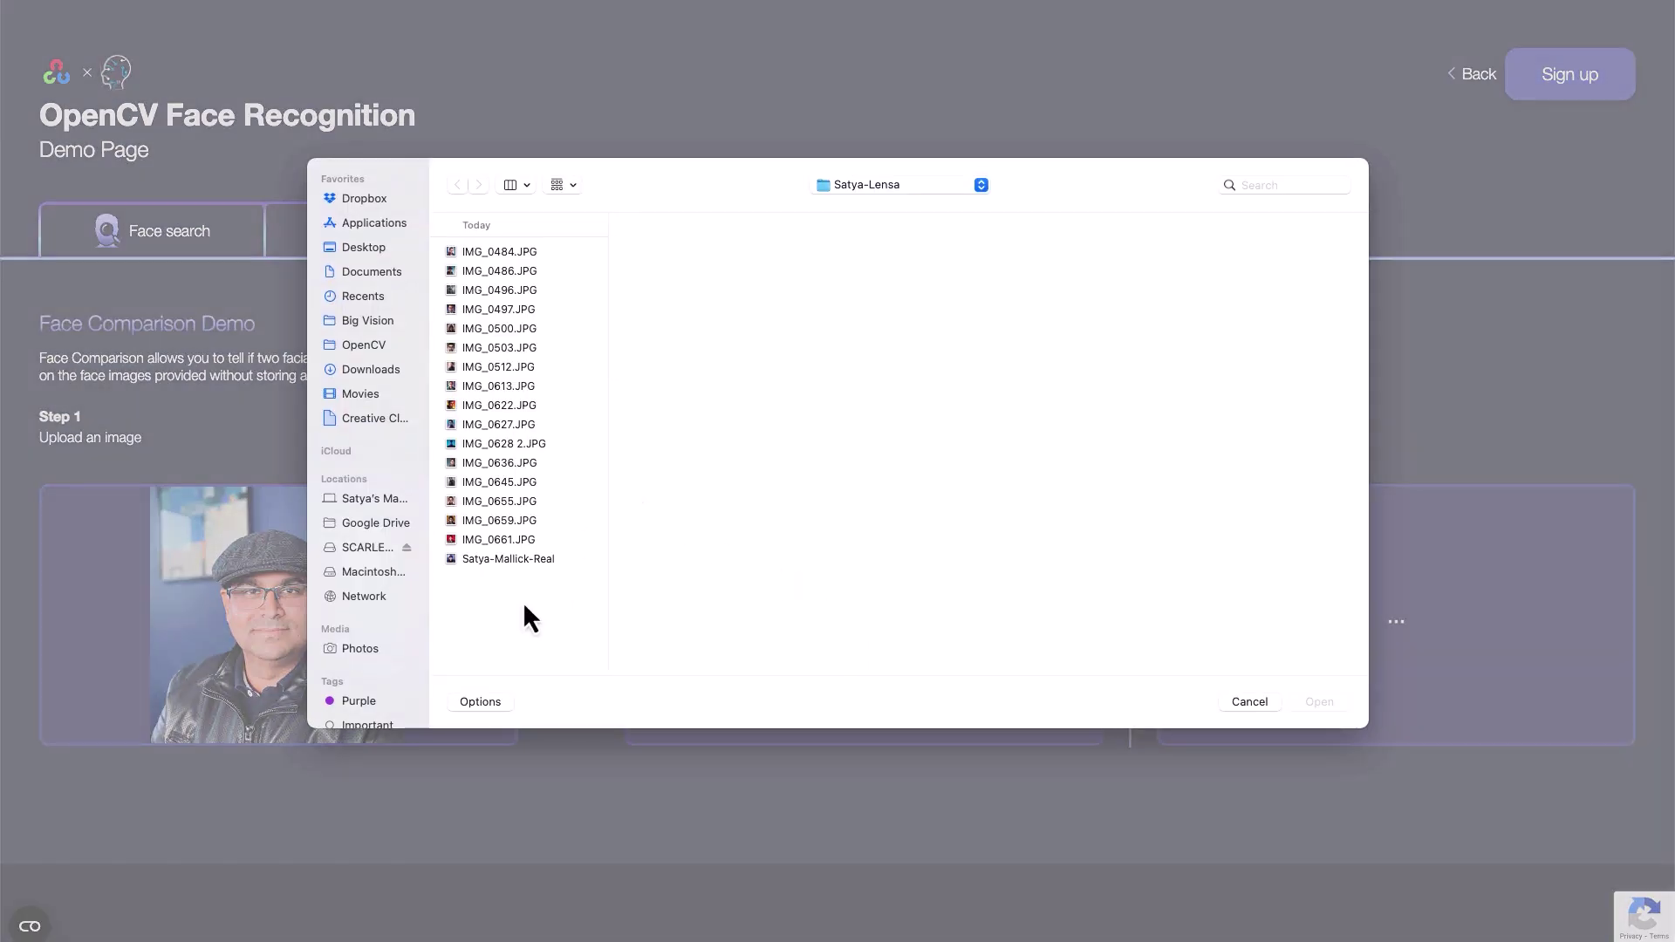
{"action": "left_click", "coordinate": [509, 461]}
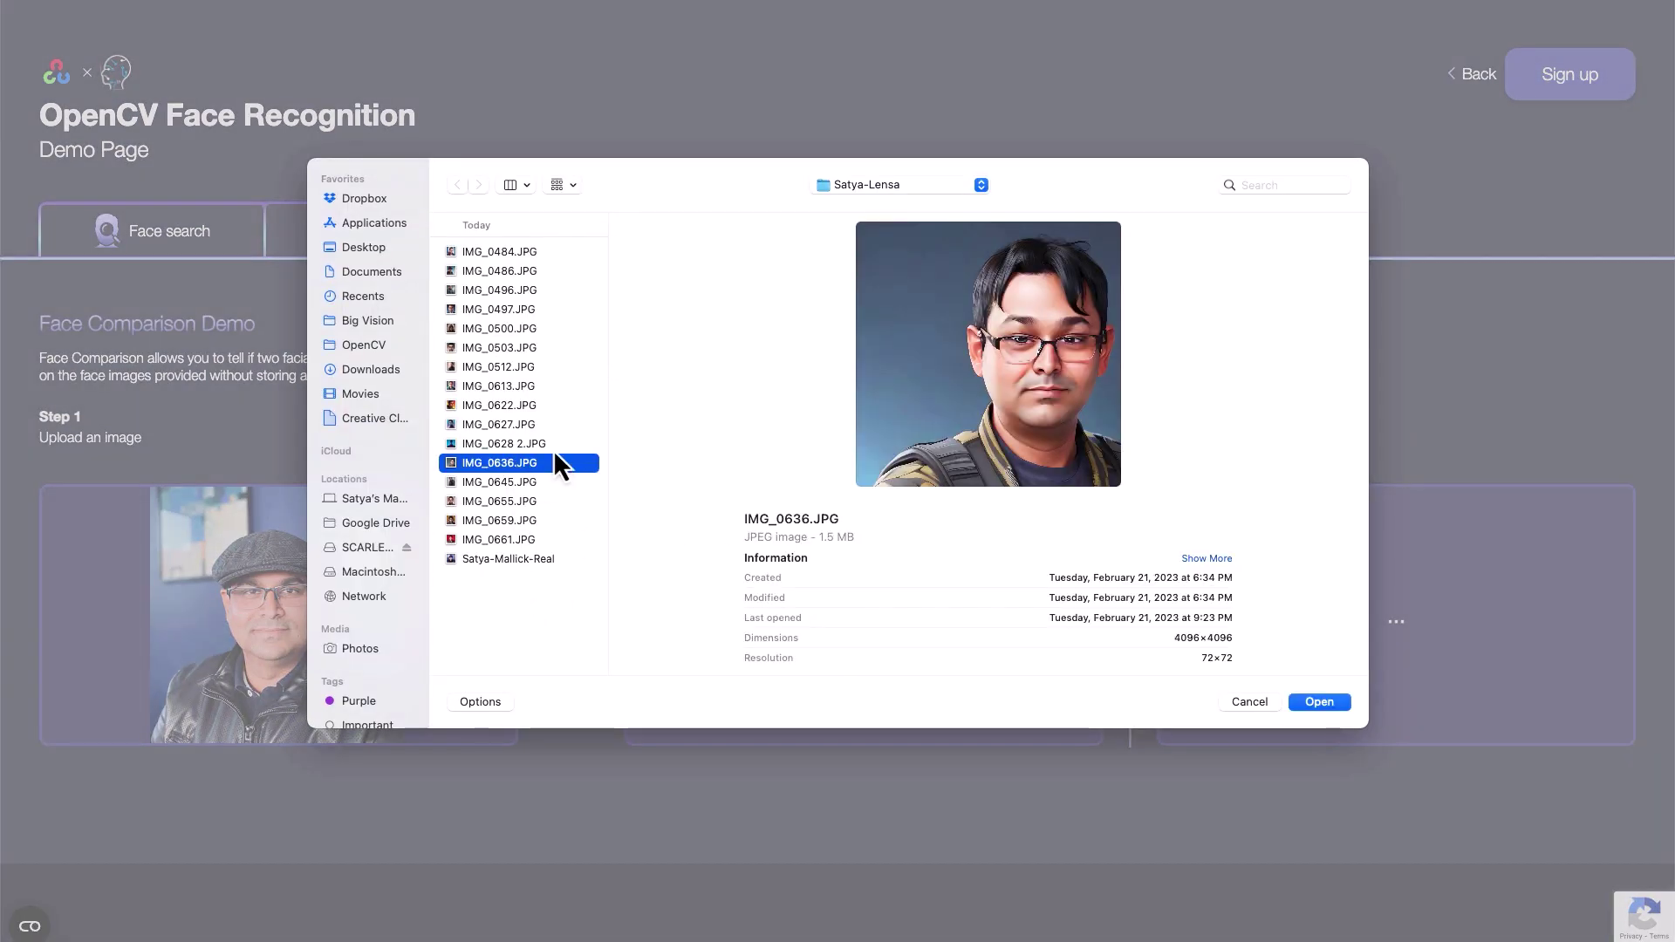
{"action": "key", "text": "Up"}
{"action": "key", "text": "space"}
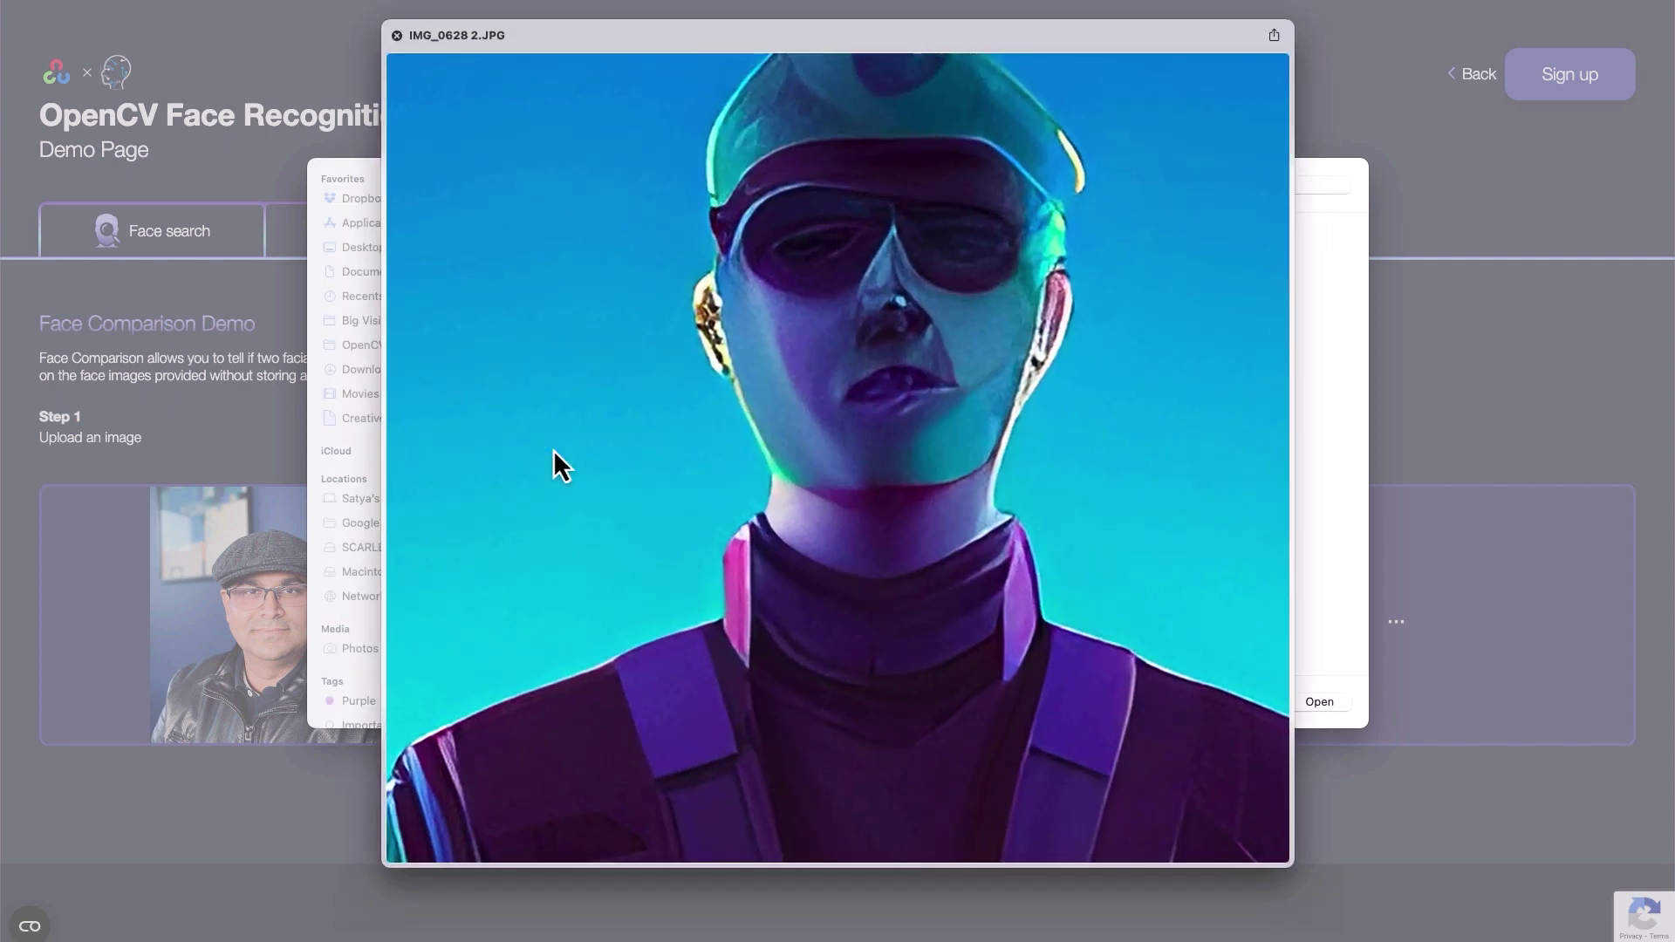
{"action": "key", "text": "space"}
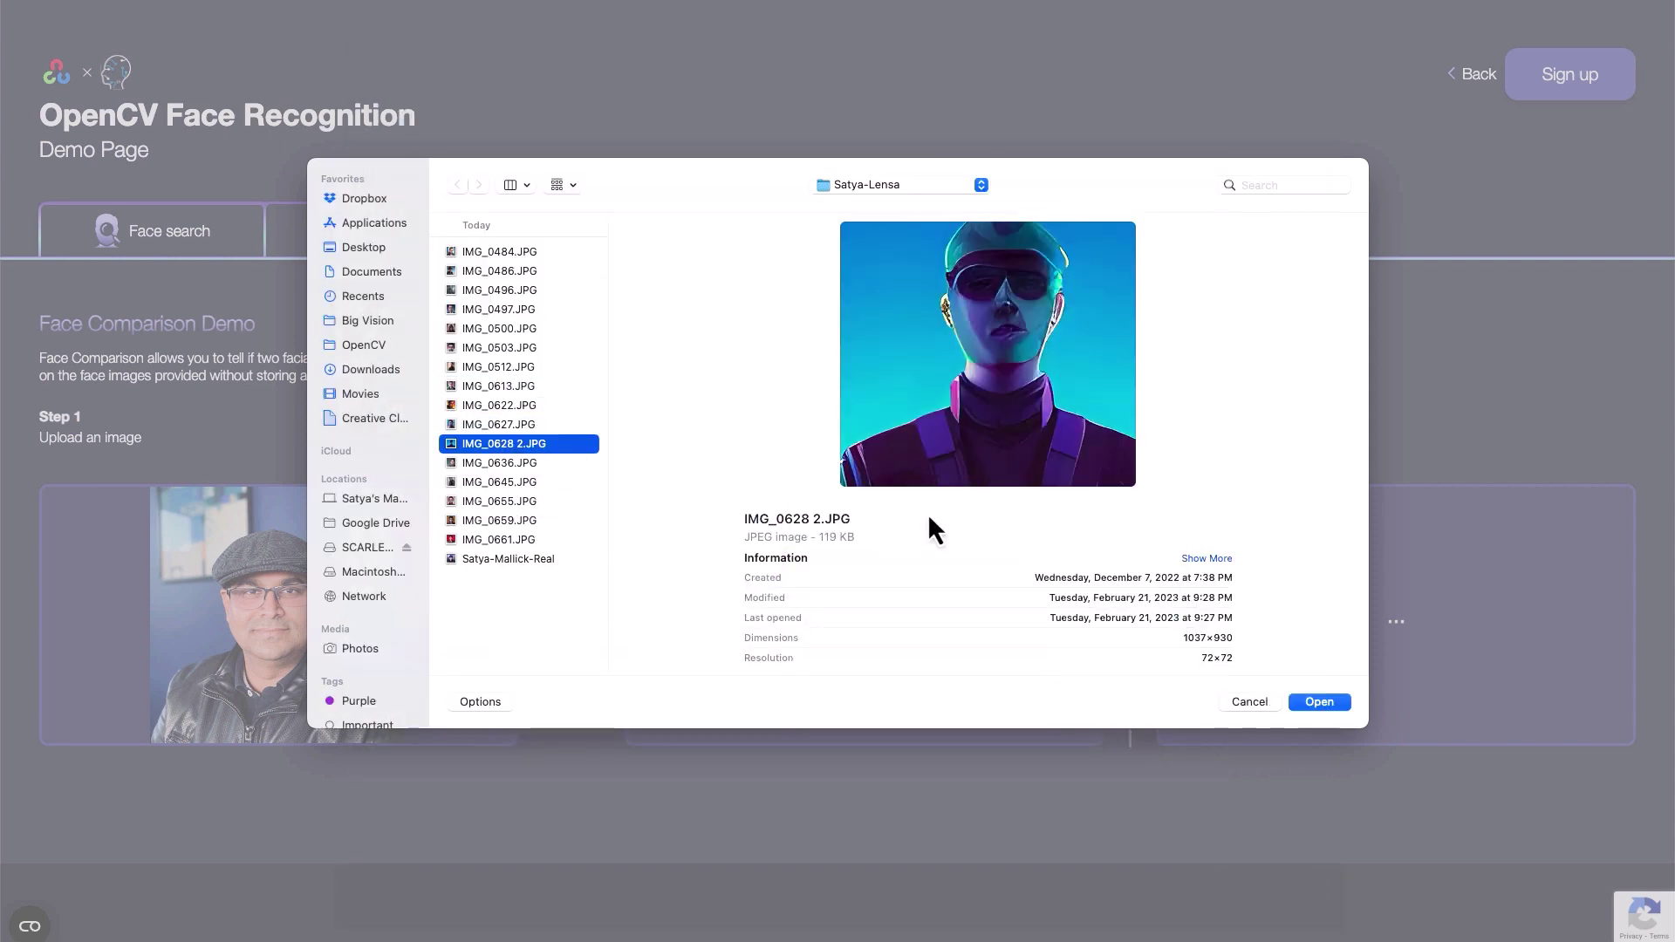
{"action": "left_click", "coordinate": [1335, 702]}
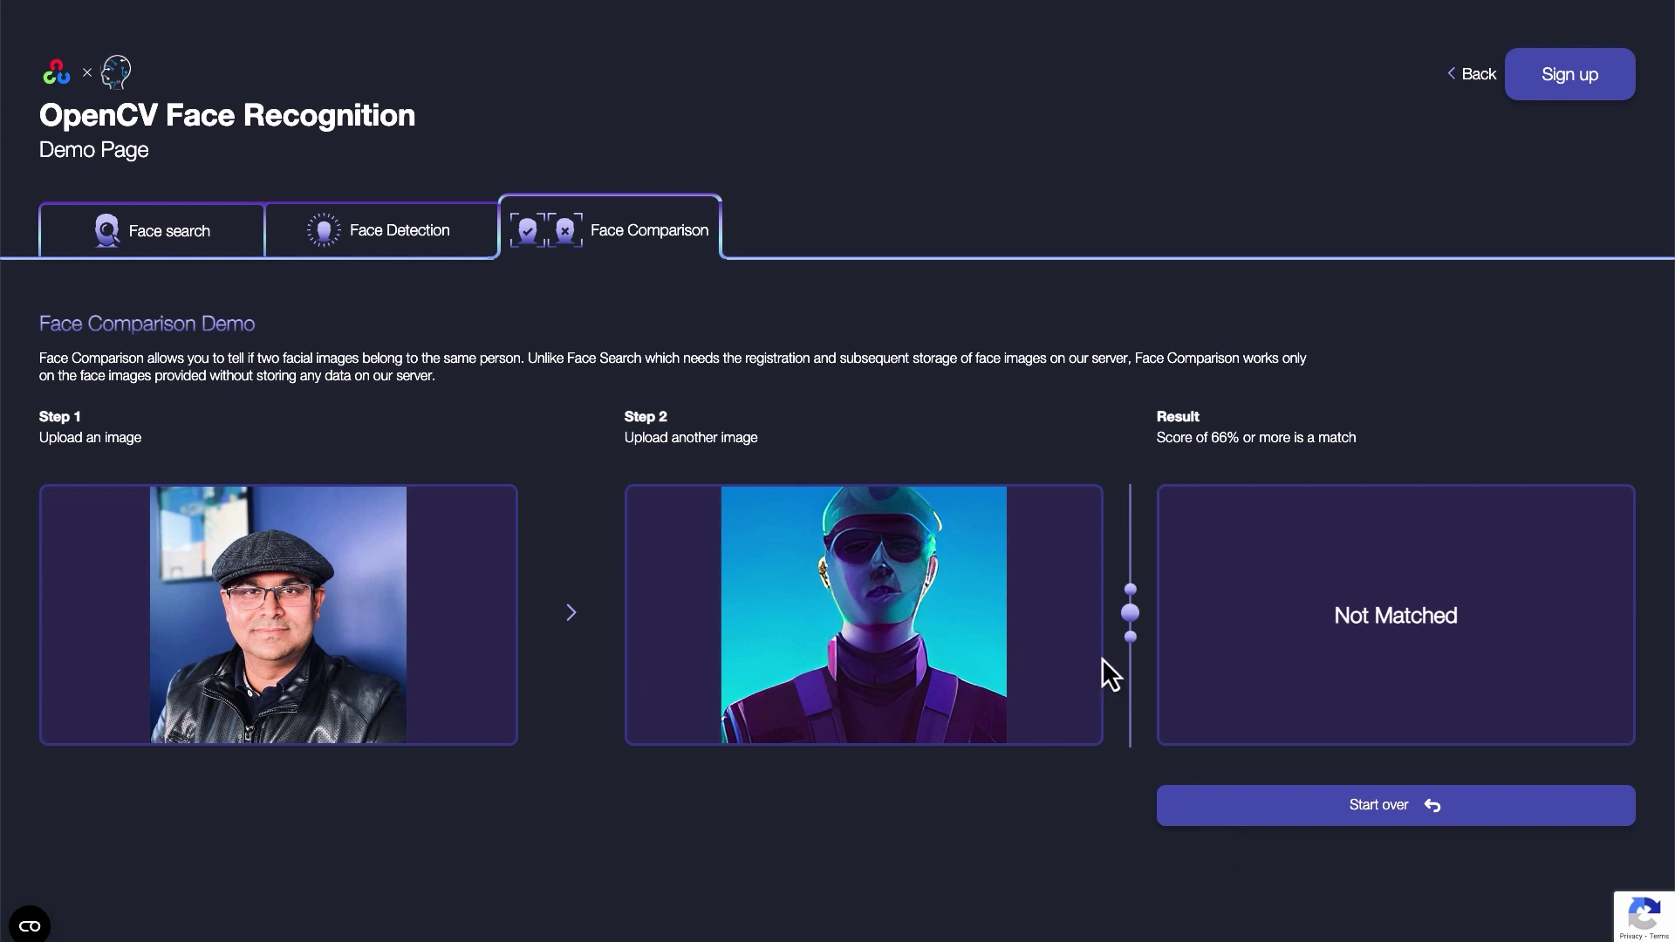
Step: Reset the comparison and upload the real portrait PNG as the first image again
{"action": "left_click", "coordinate": [1287, 798]}
{"action": "left_click", "coordinate": [392, 606]}
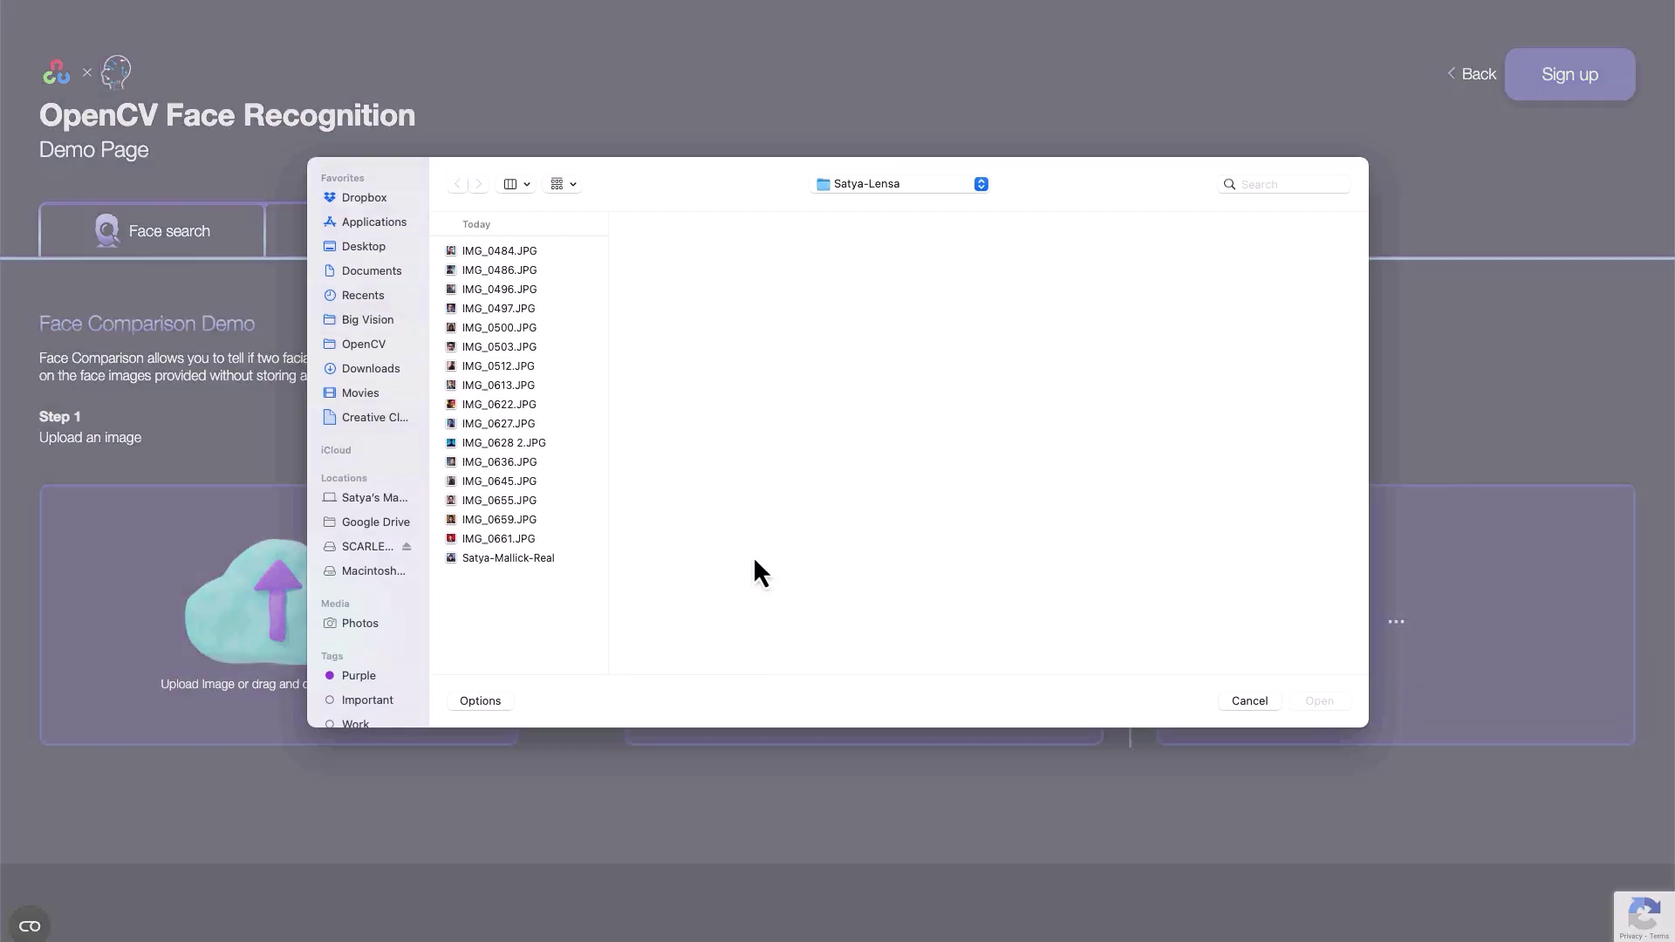
{"action": "left_click", "coordinate": [530, 564]}
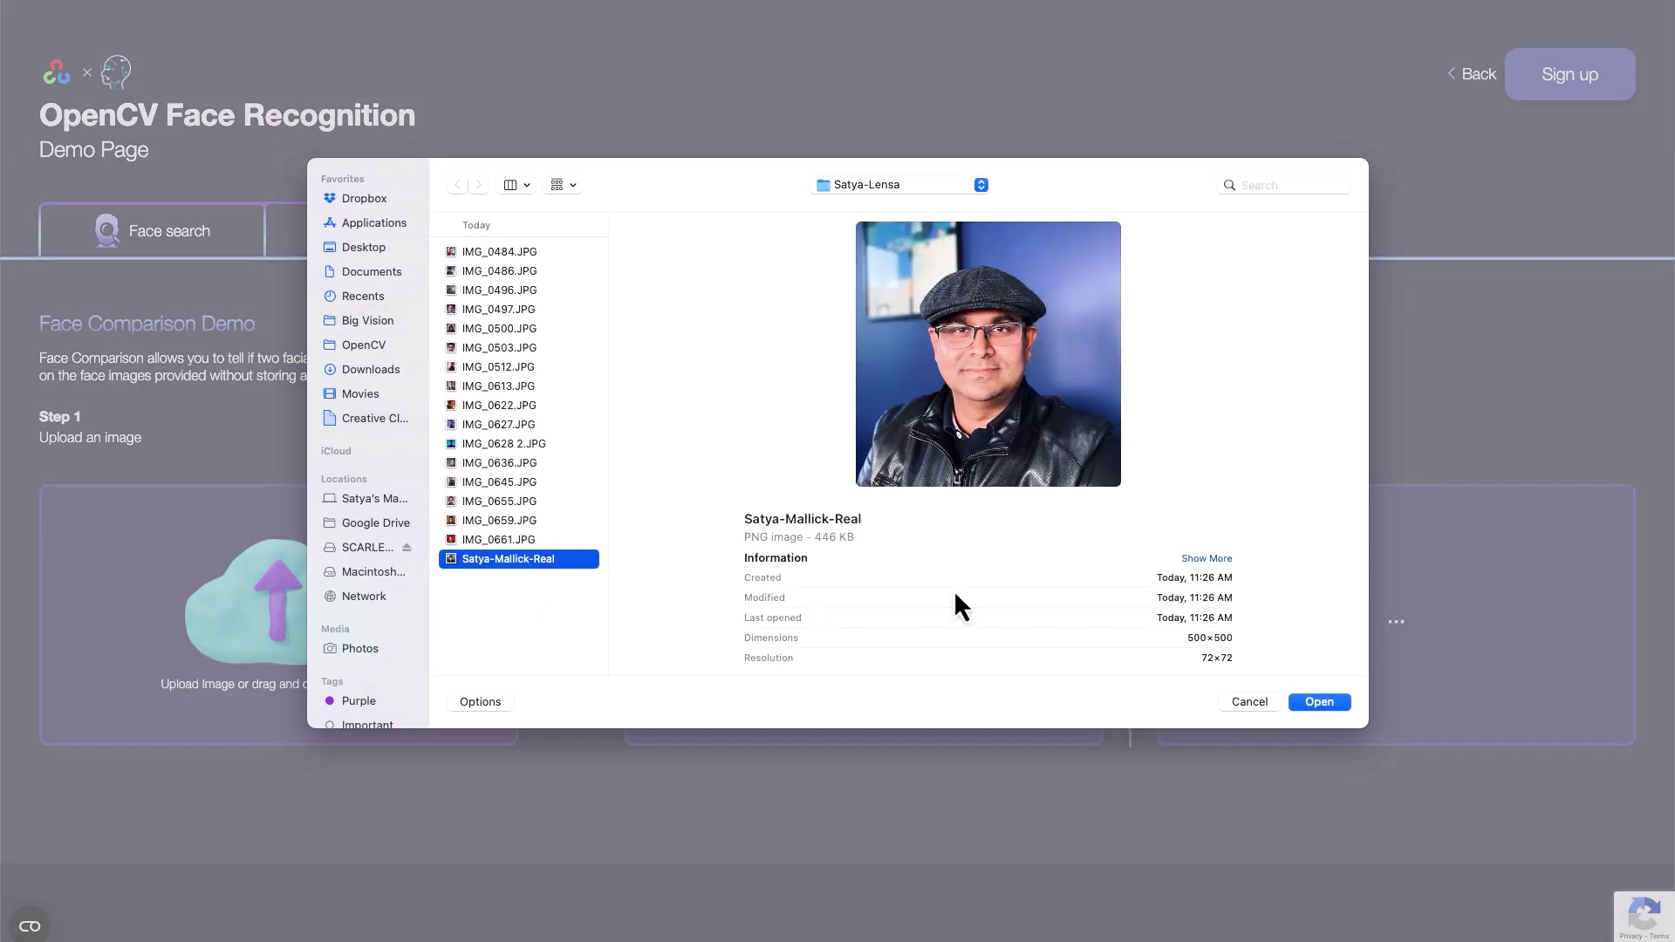
{"action": "left_click", "coordinate": [1343, 703]}
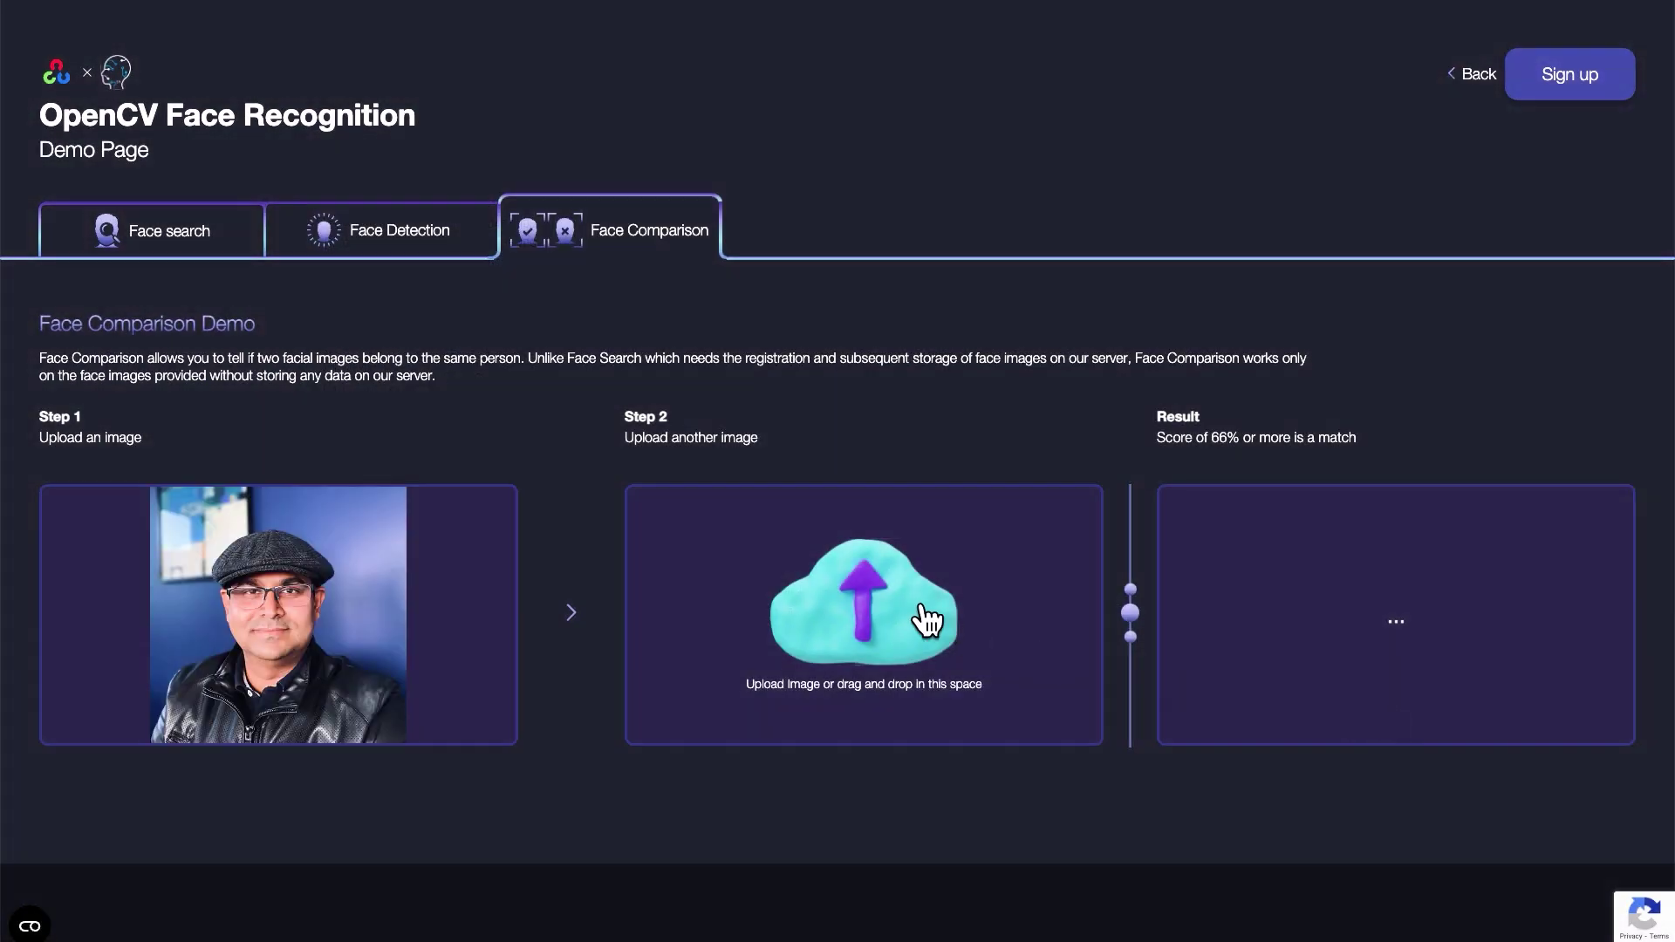
Step: Preview IMG_0627.JPG, the portrait in a yellow jacket, at large size, close the preview, and upload it as the second image
{"action": "left_click", "coordinate": [927, 619]}
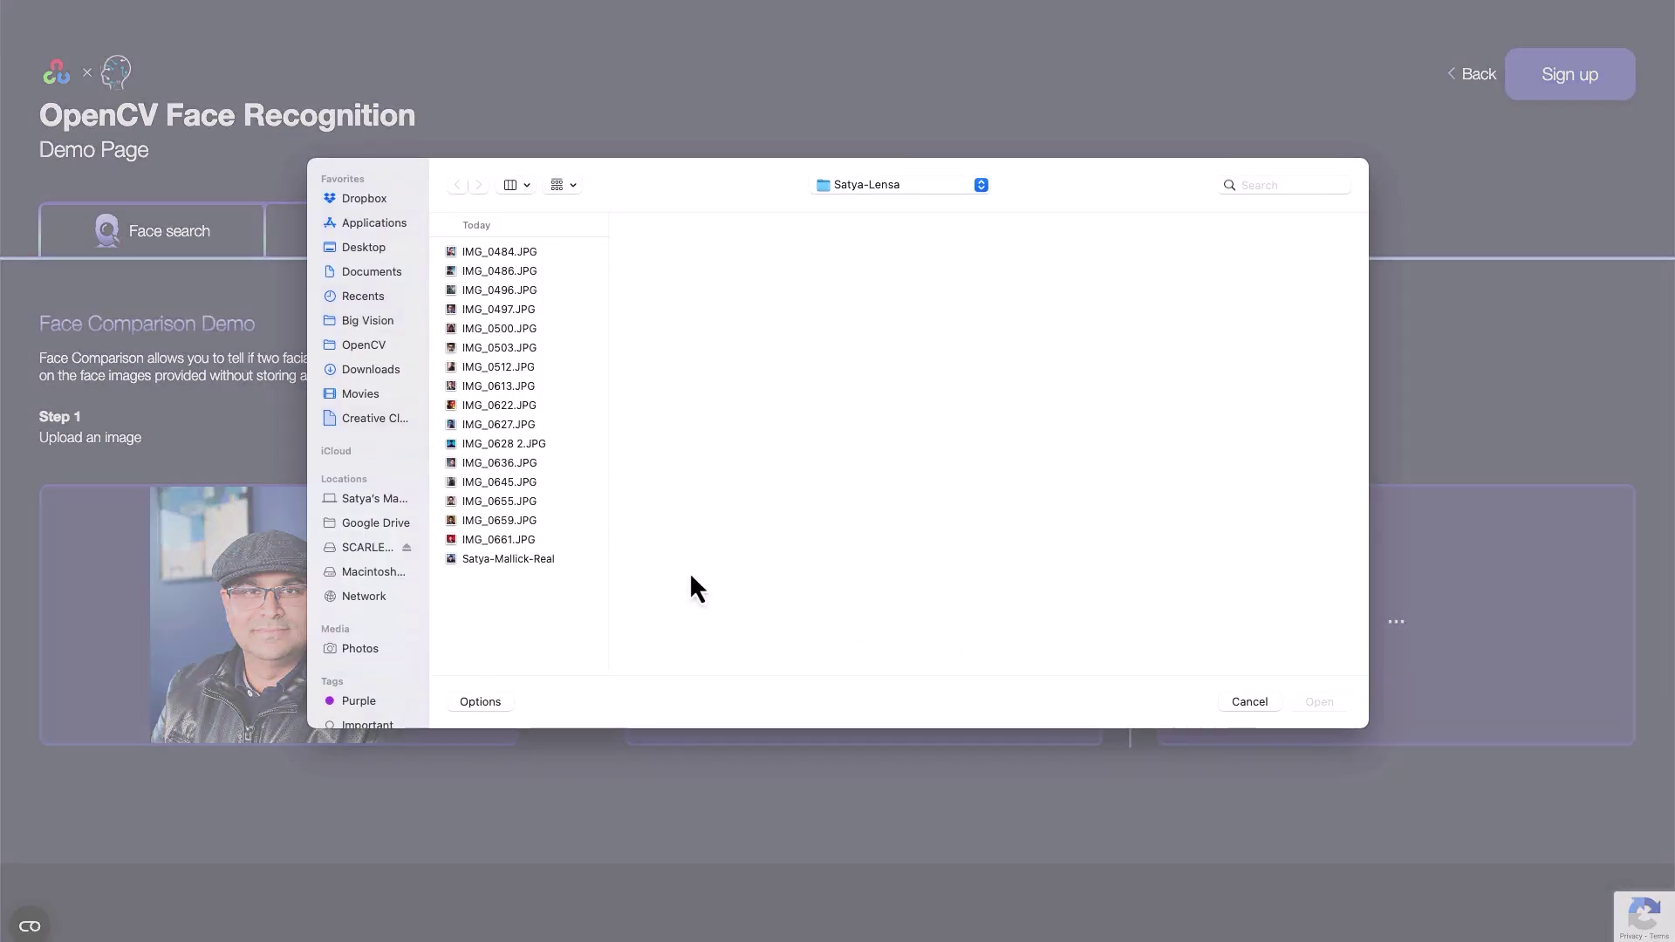
{"action": "left_click", "coordinate": [488, 407]}
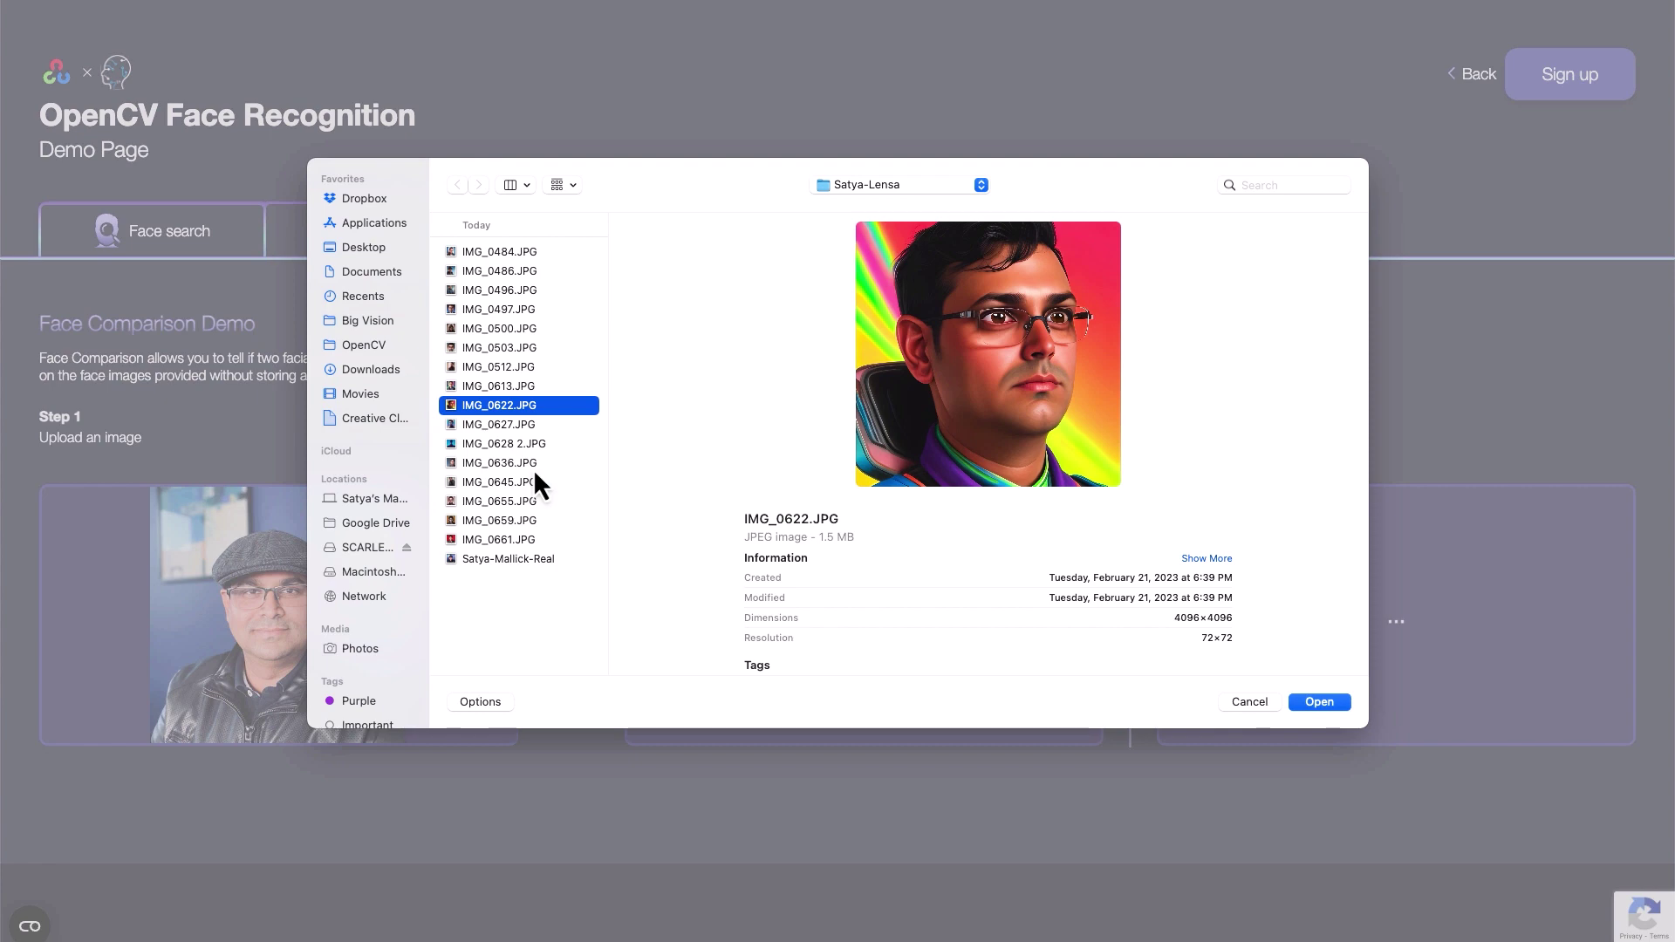
{"action": "key", "text": "Down"}
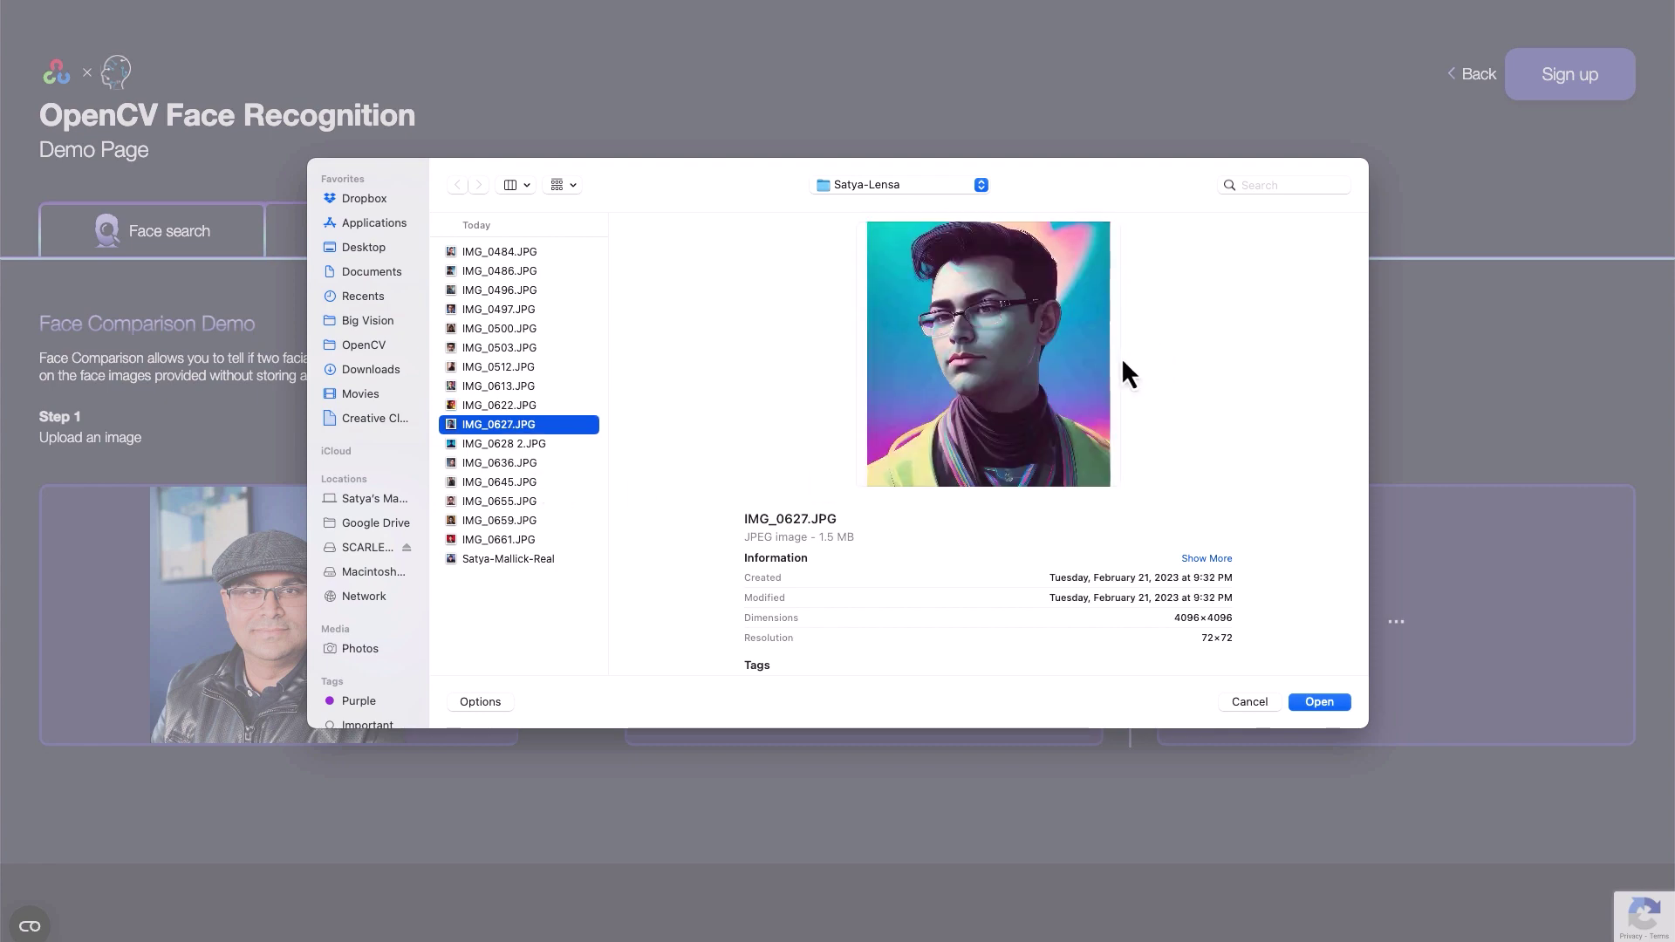
{"action": "key", "text": "space"}
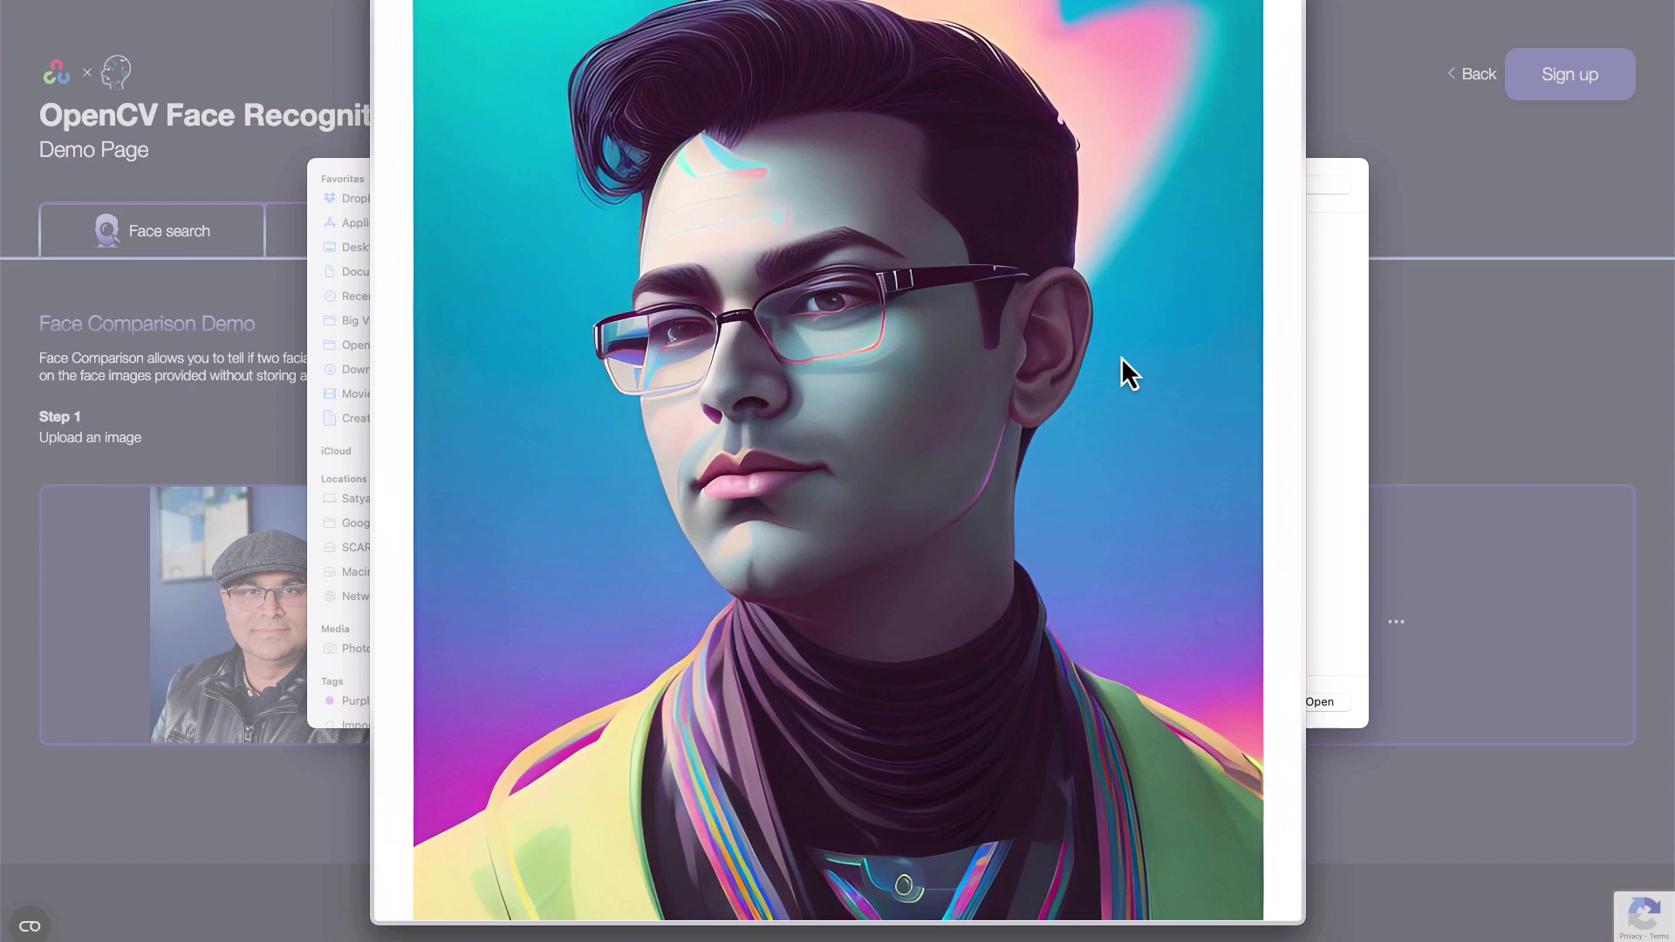
{"action": "key", "text": "space"}
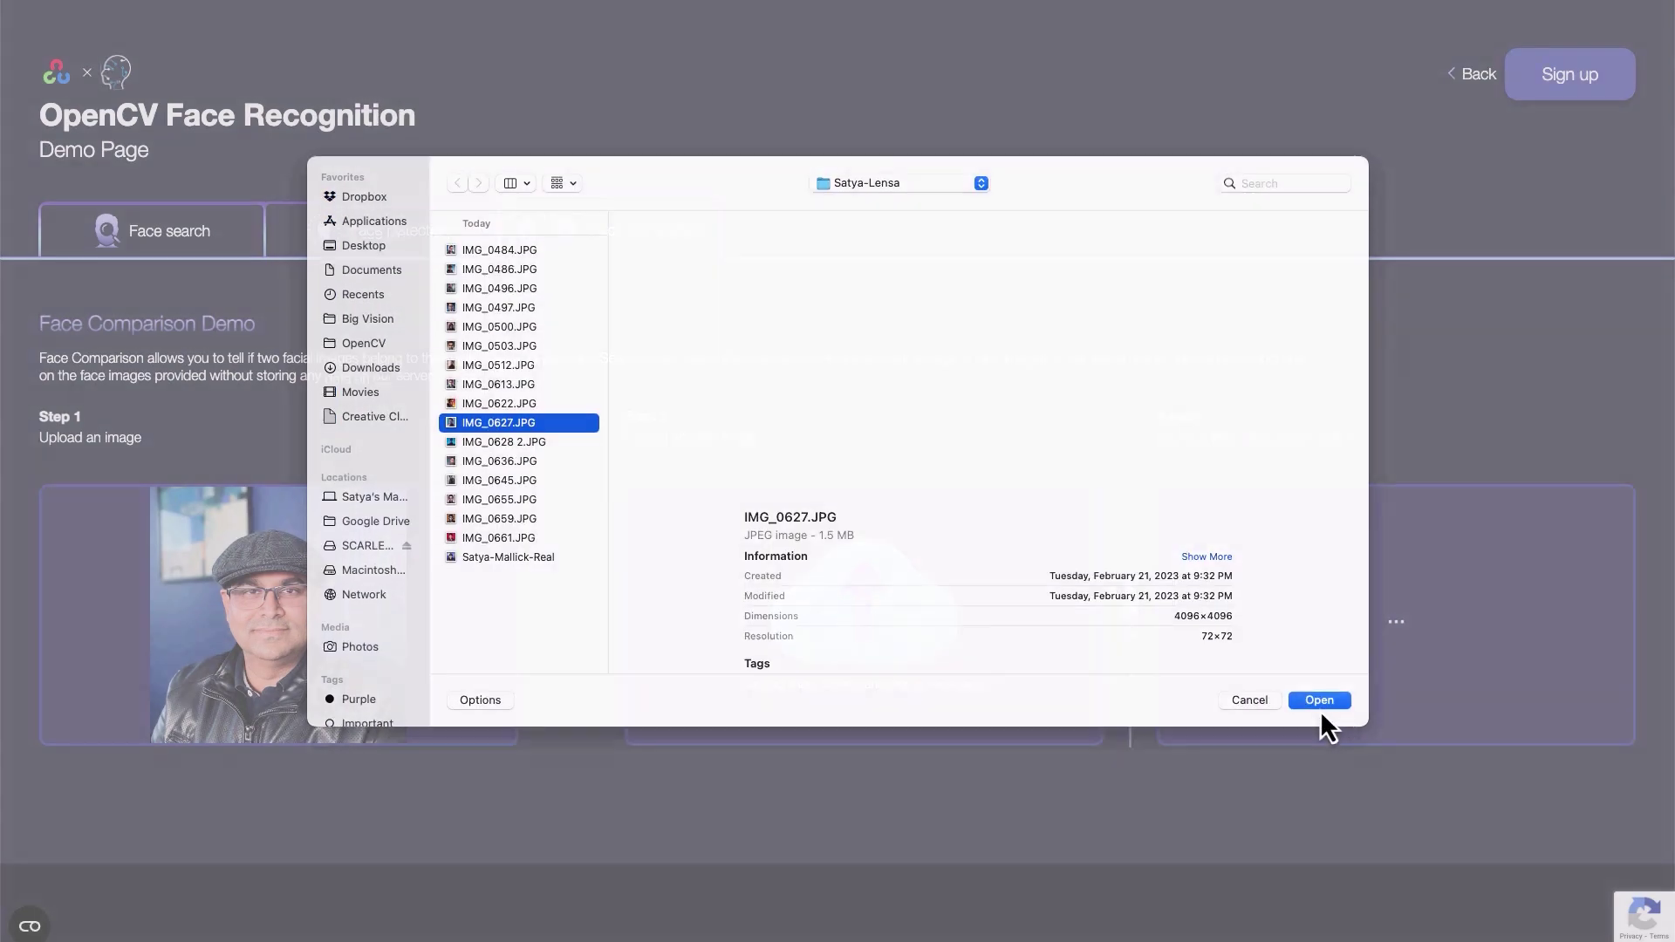
{"action": "left_click", "coordinate": [1321, 703]}
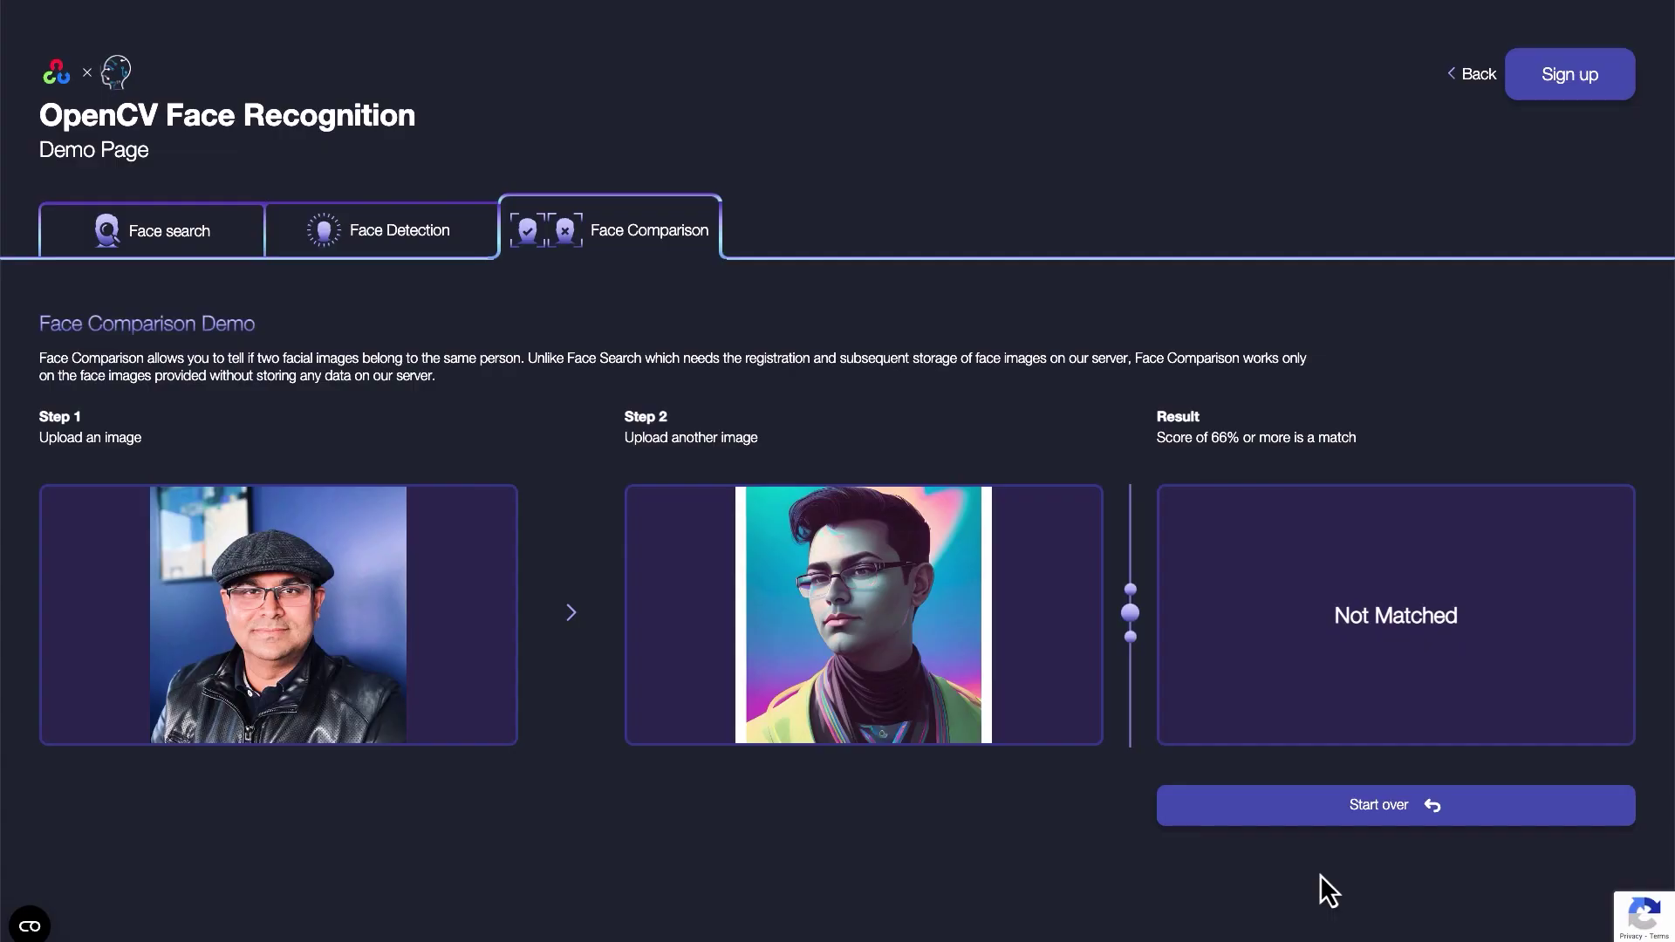